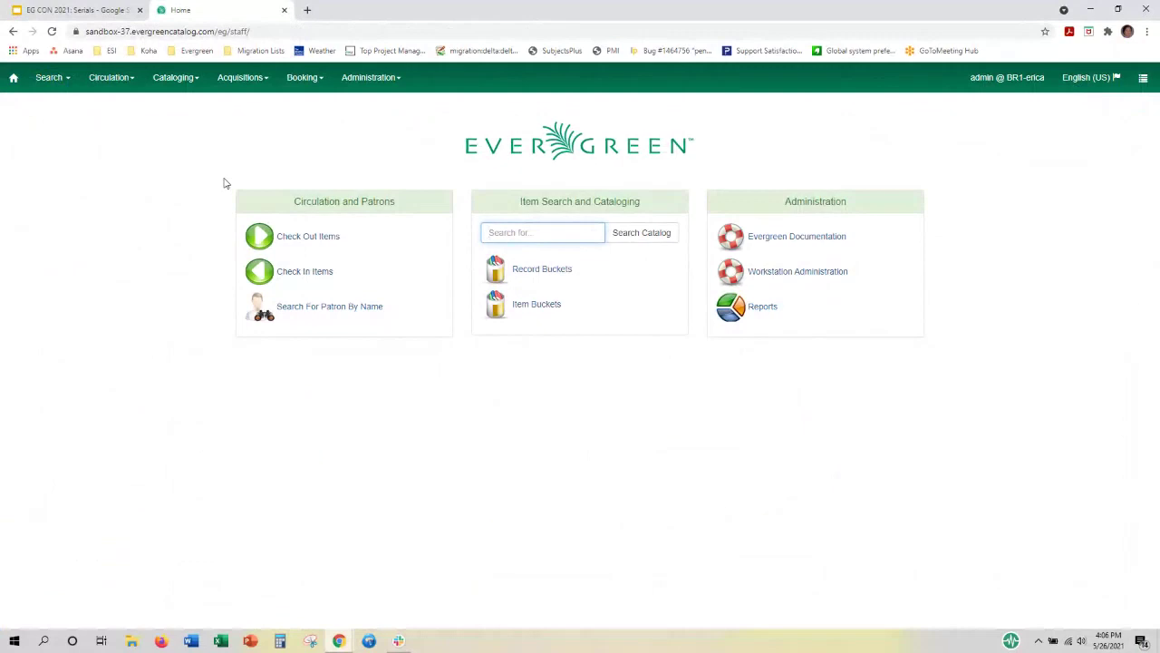
# Create a new serial item template for BR1 in Serials Administration and name it Genealogy.
pyautogui.click(383, 79)
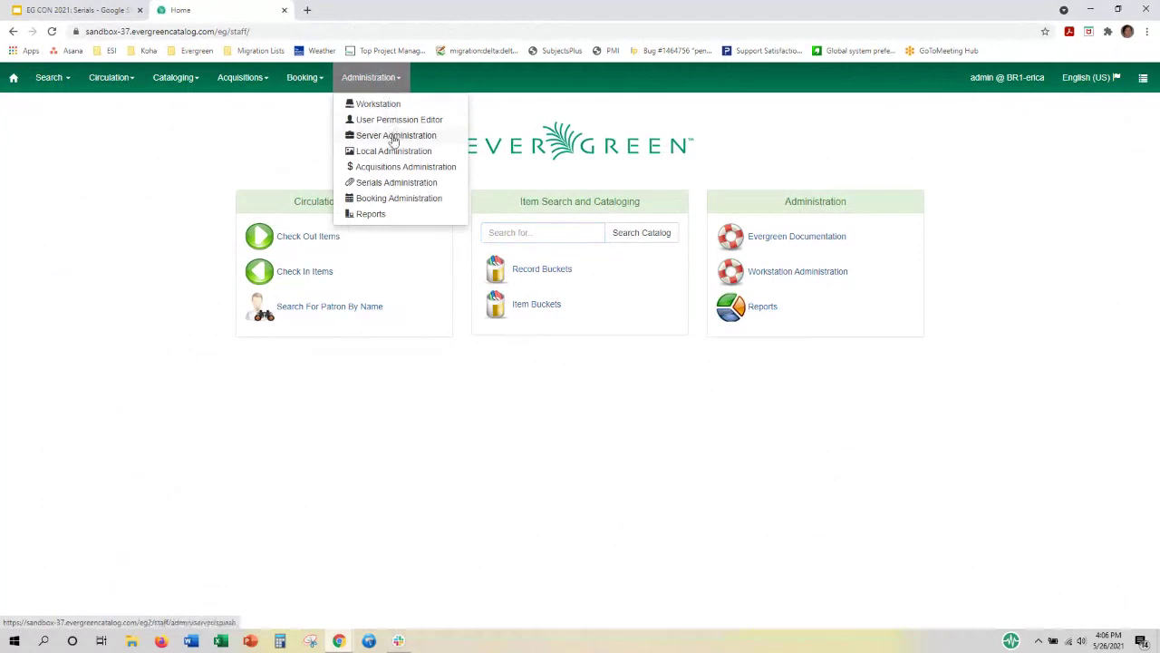
pyautogui.click(405, 183)
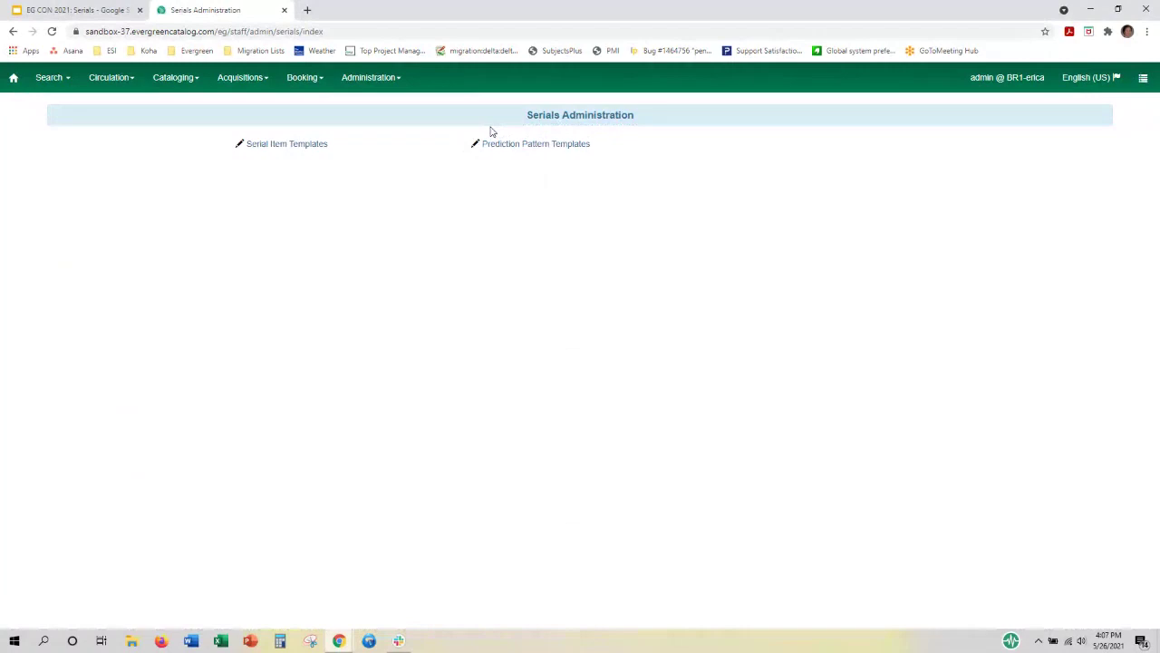
pyautogui.click(298, 149)
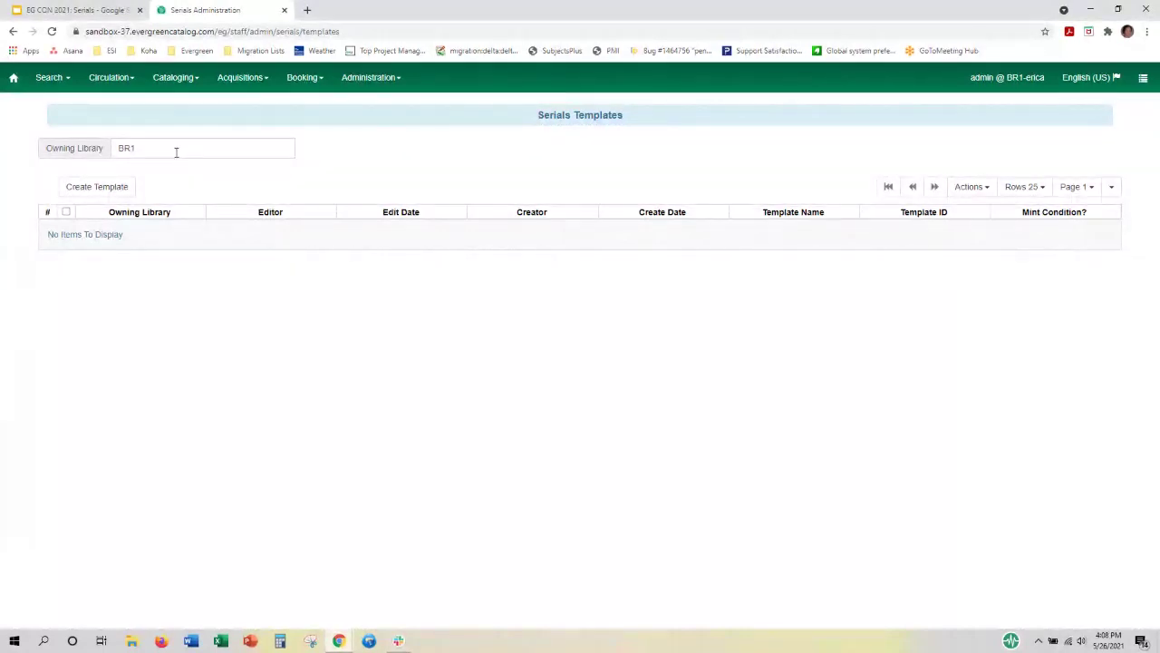
pyautogui.click(116, 187)
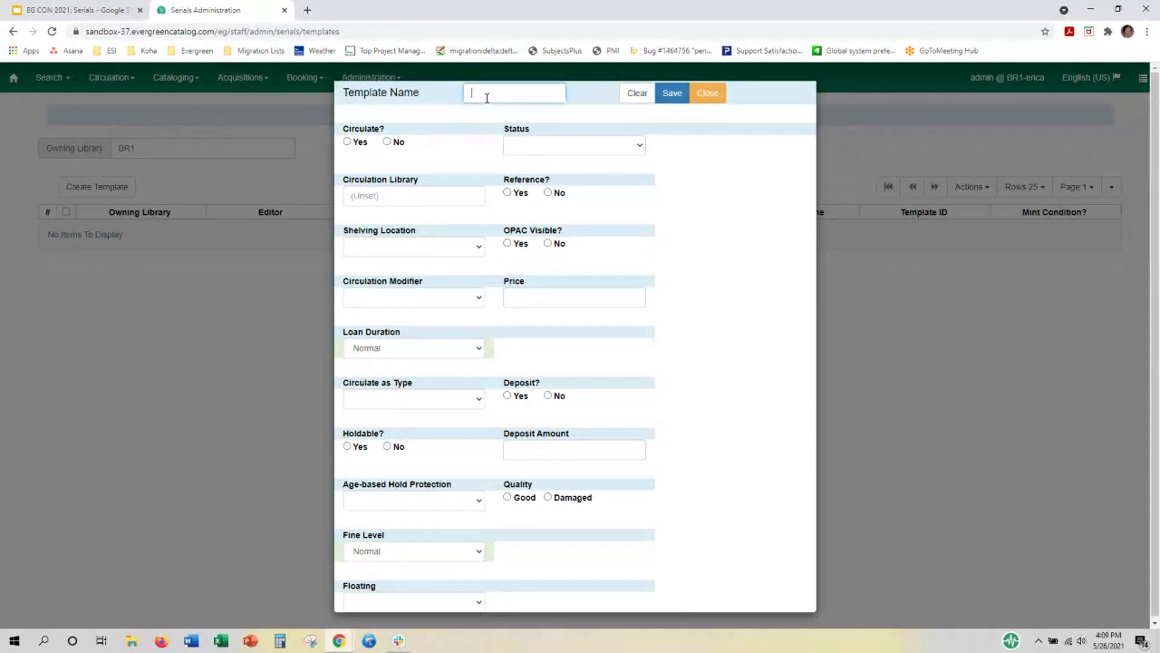
pyautogui.write('Generalogy')
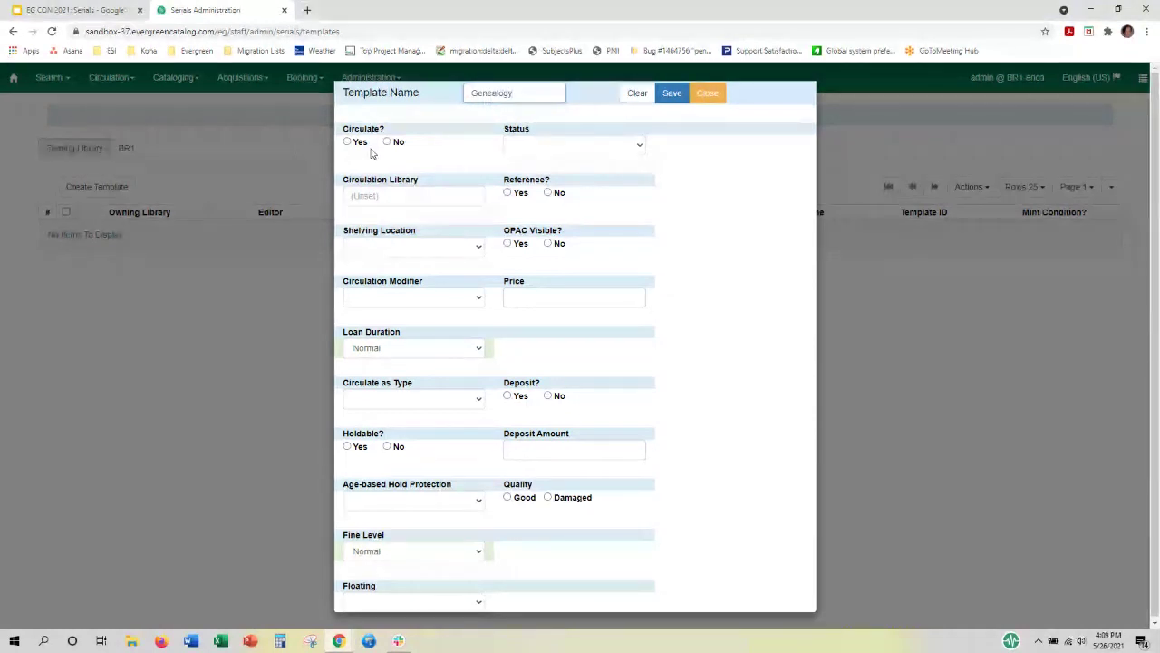
# Make the Genealogy template circulating, with status Available and Reference set to Yes.
pyautogui.click(348, 142)
pyautogui.click(640, 145)
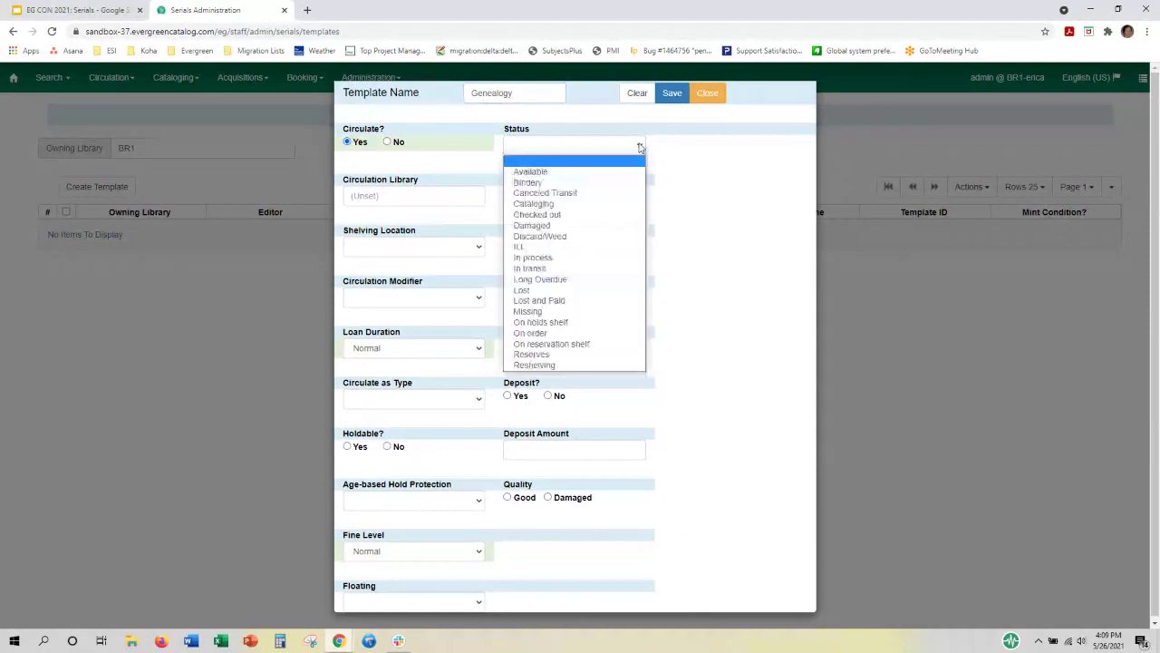
pyautogui.click(540, 173)
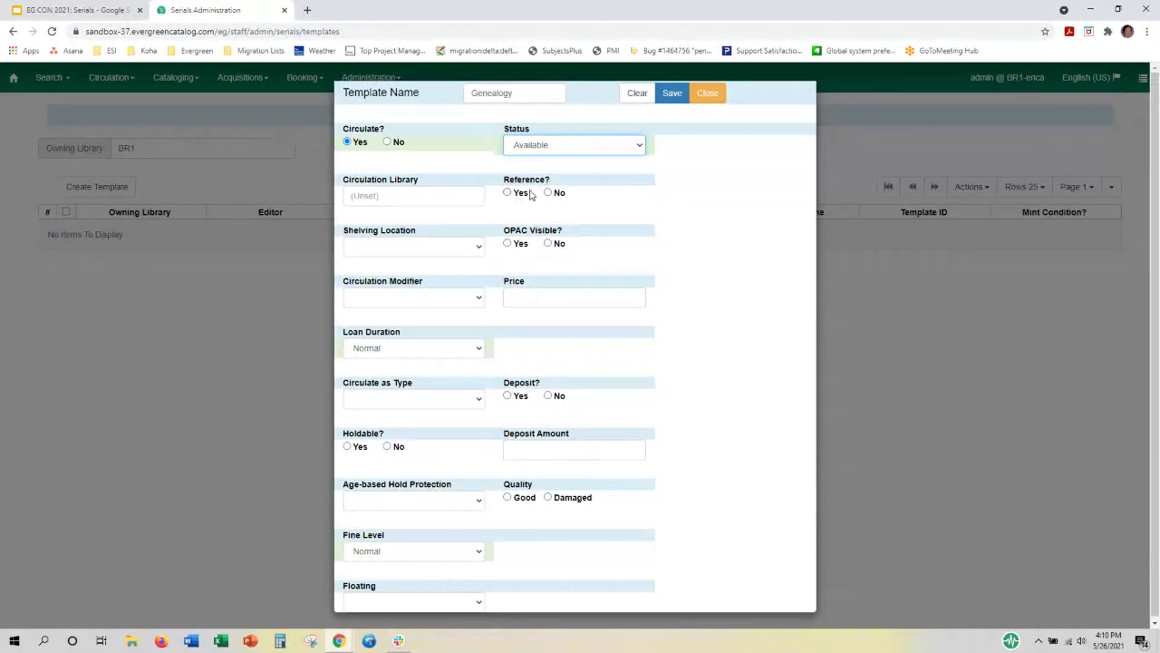
pyautogui.click(523, 194)
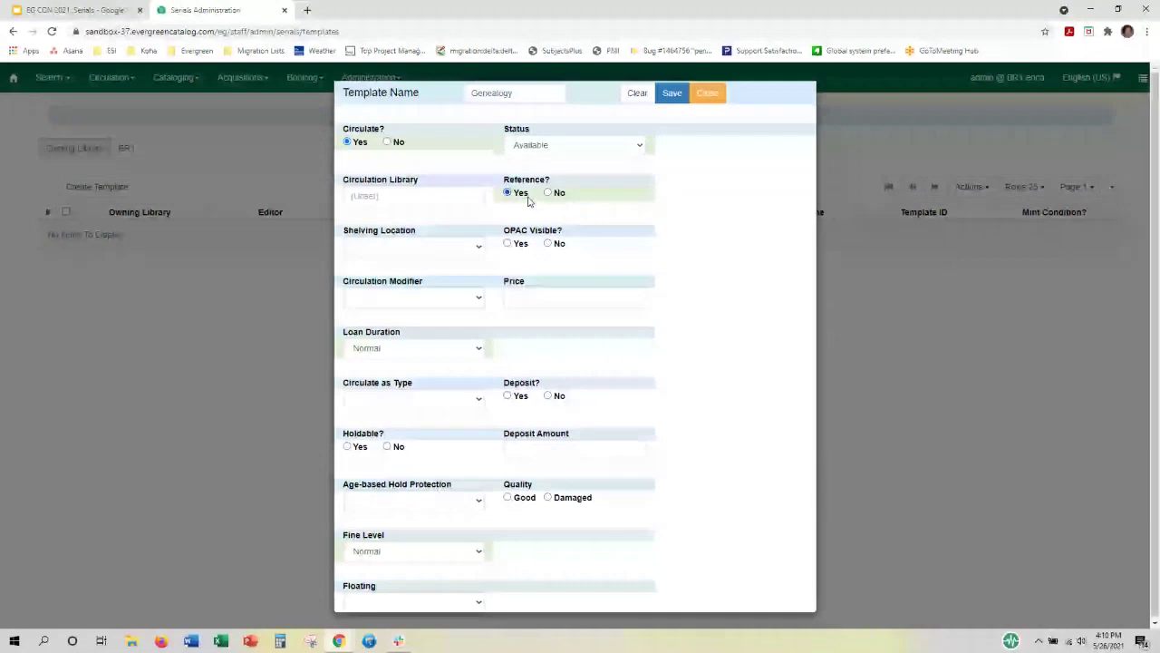
# Set the template's shelving location to Genealogy Room (BR1) and make it OPAC visible.
pyautogui.click(478, 247)
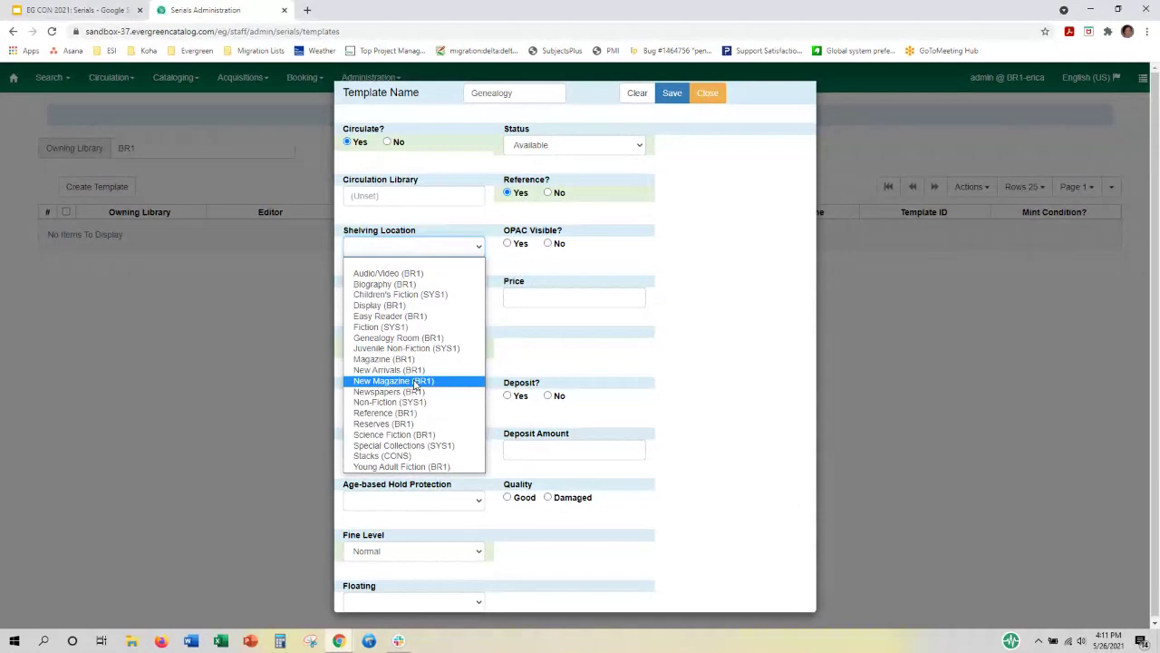
pyautogui.click(391, 337)
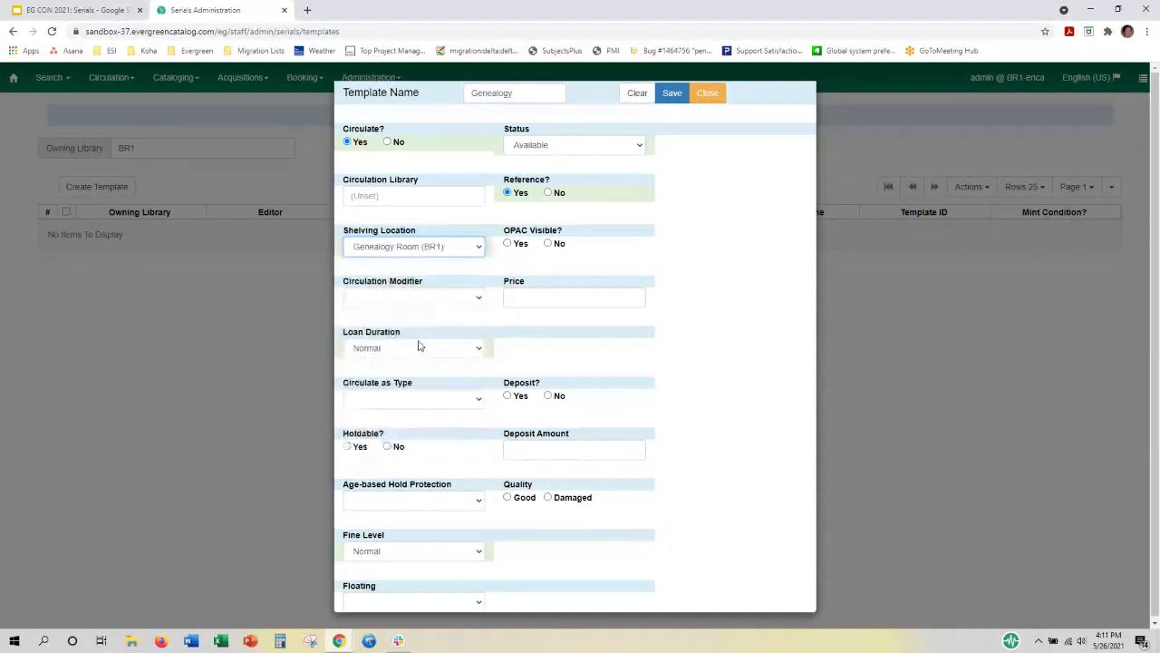
pyautogui.click(508, 245)
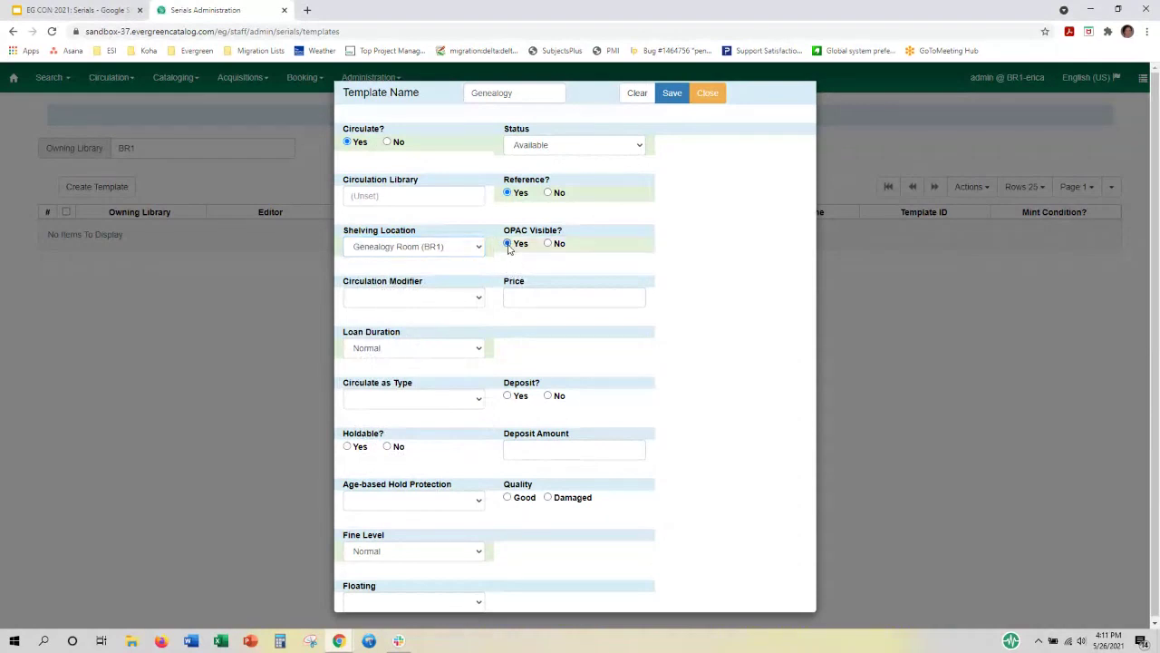
# Set the template's circulation modifier to PERIODICAL and its price to 20.00.
pyautogui.click(475, 297)
pyautogui.click(381, 333)
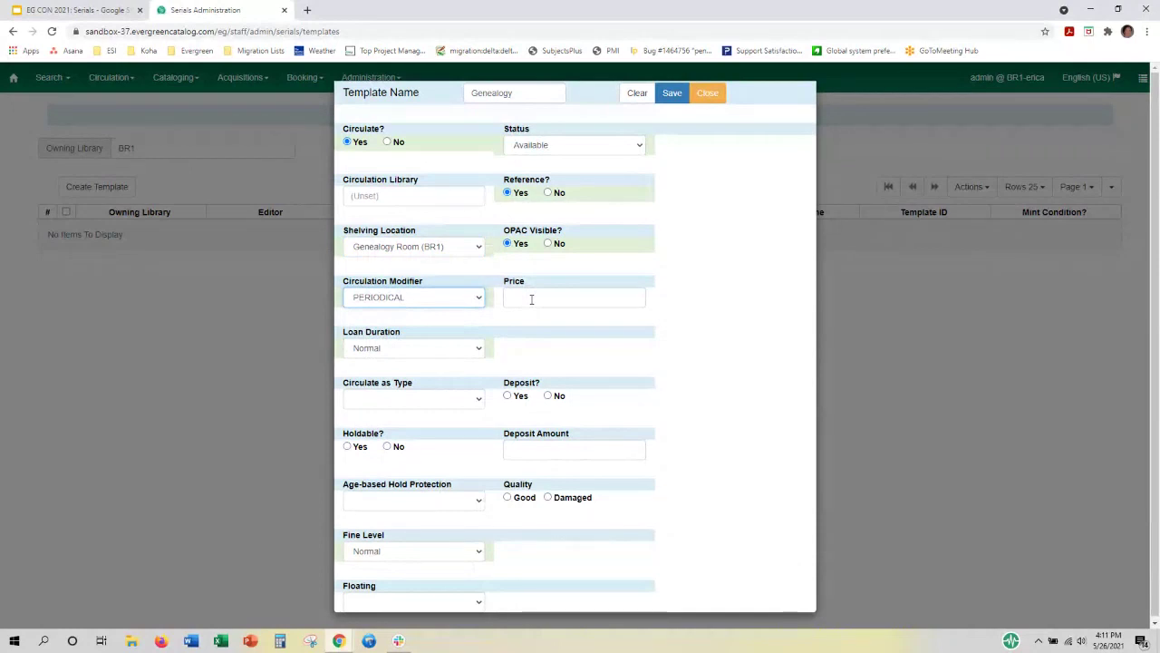
pyautogui.click(531, 299)
pyautogui.write('20')
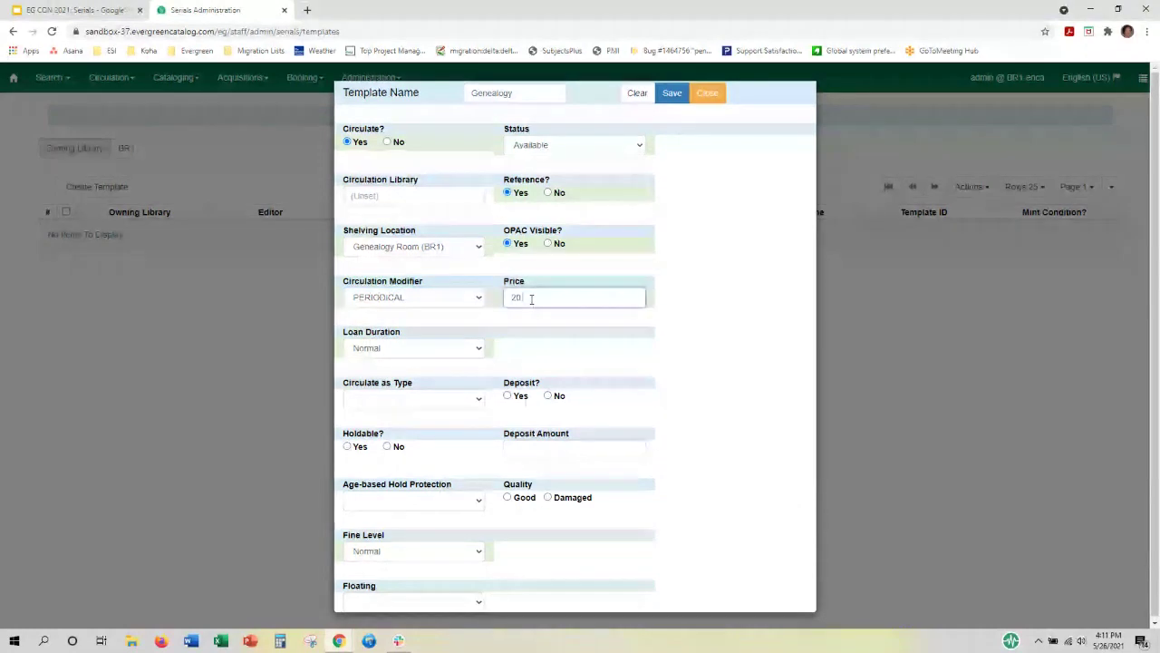
pyautogui.write('.00')
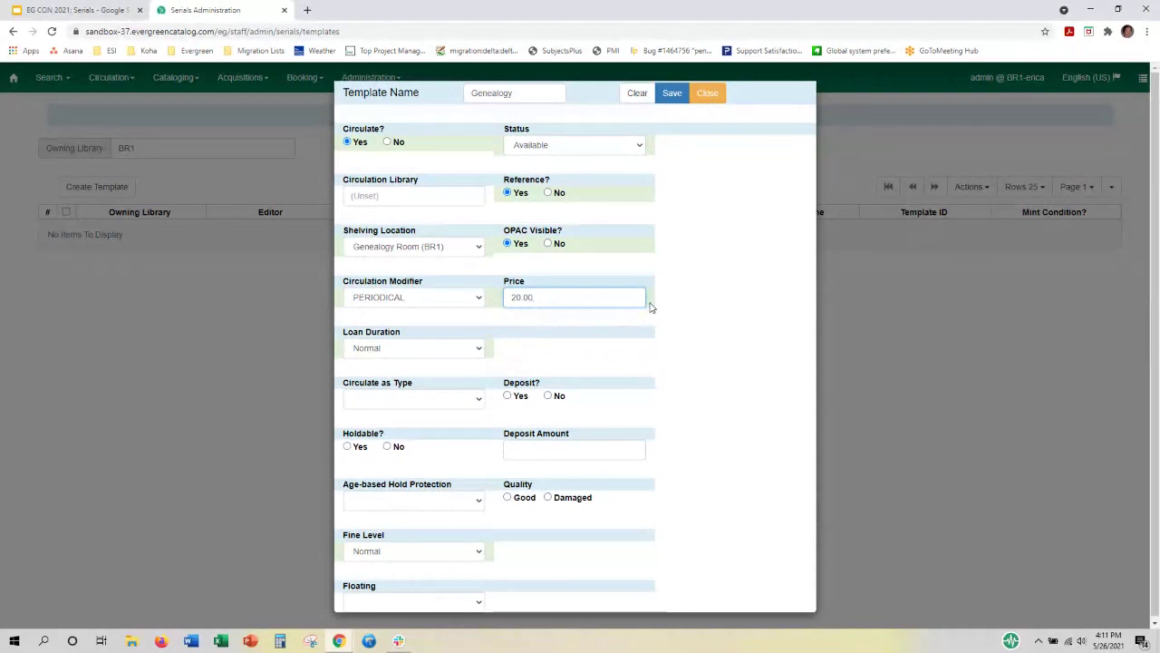
# Review the available Loan Duration and Circulate as Type options for the template.
pyautogui.click(479, 351)
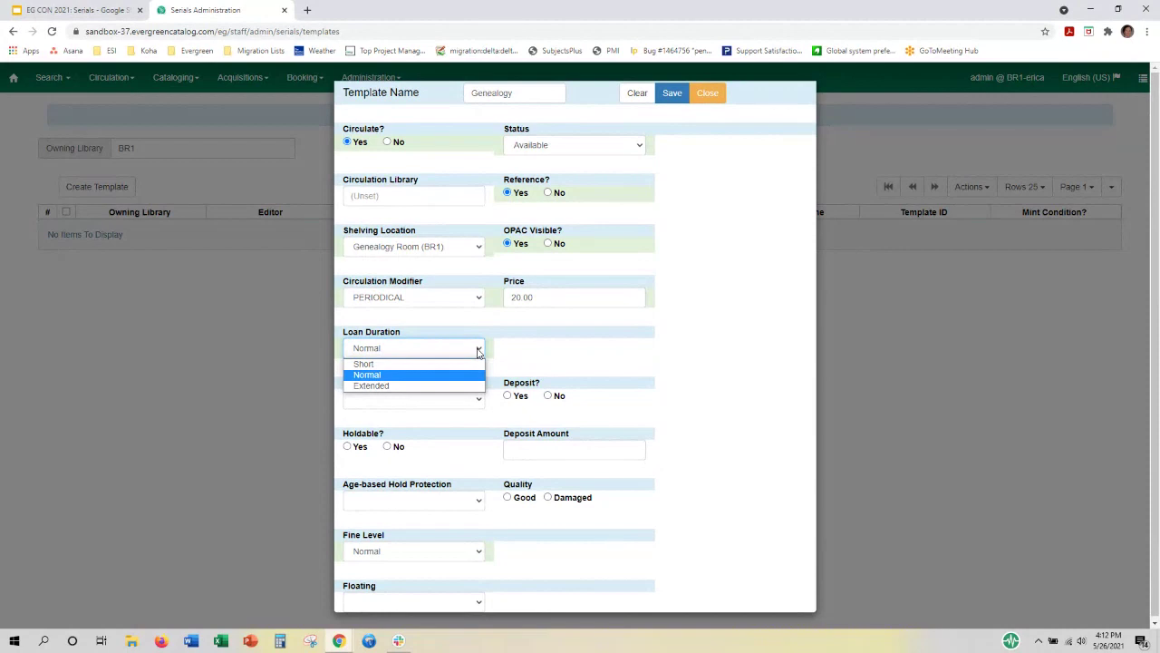
pyautogui.click(403, 364)
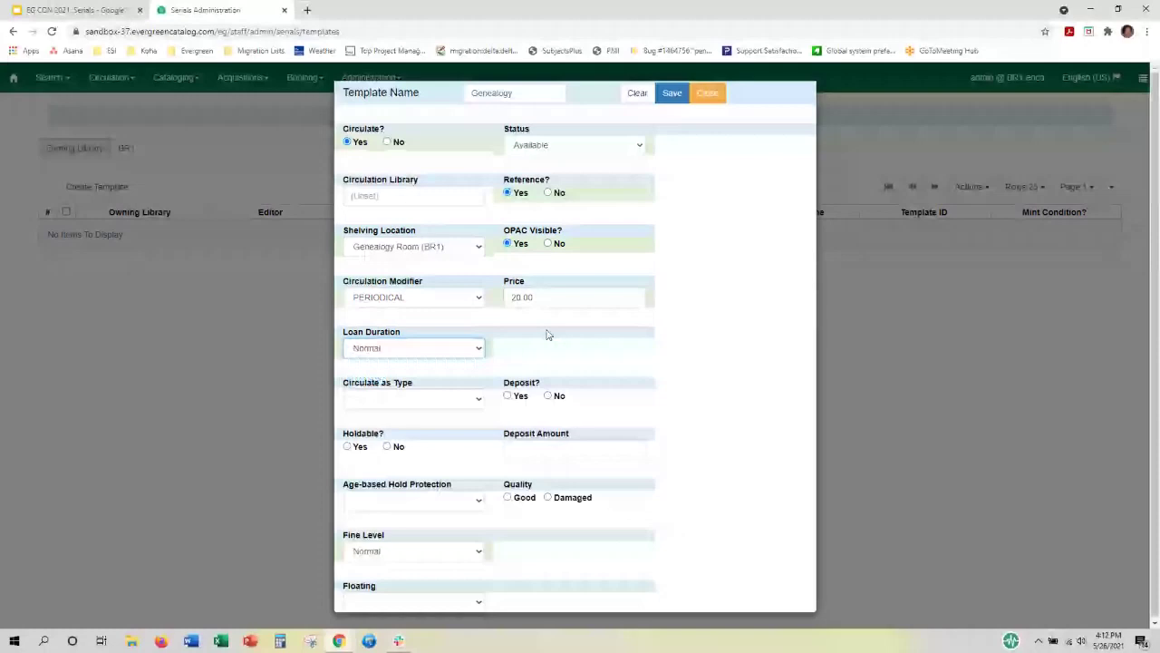
pyautogui.click(478, 398)
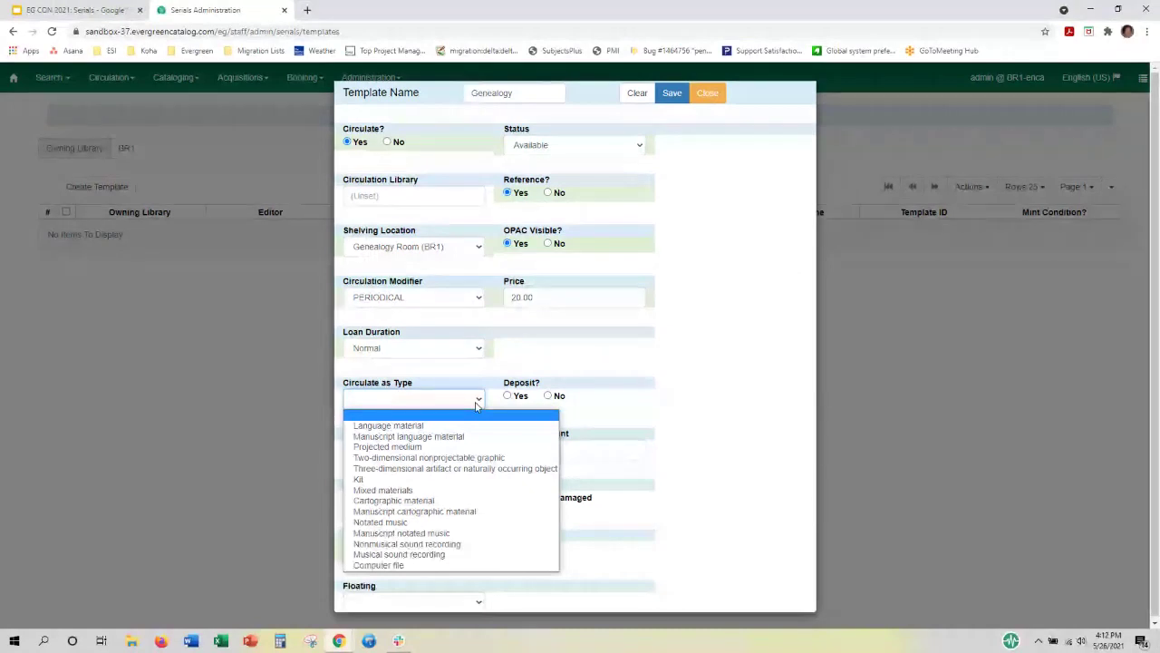
pyautogui.click(478, 400)
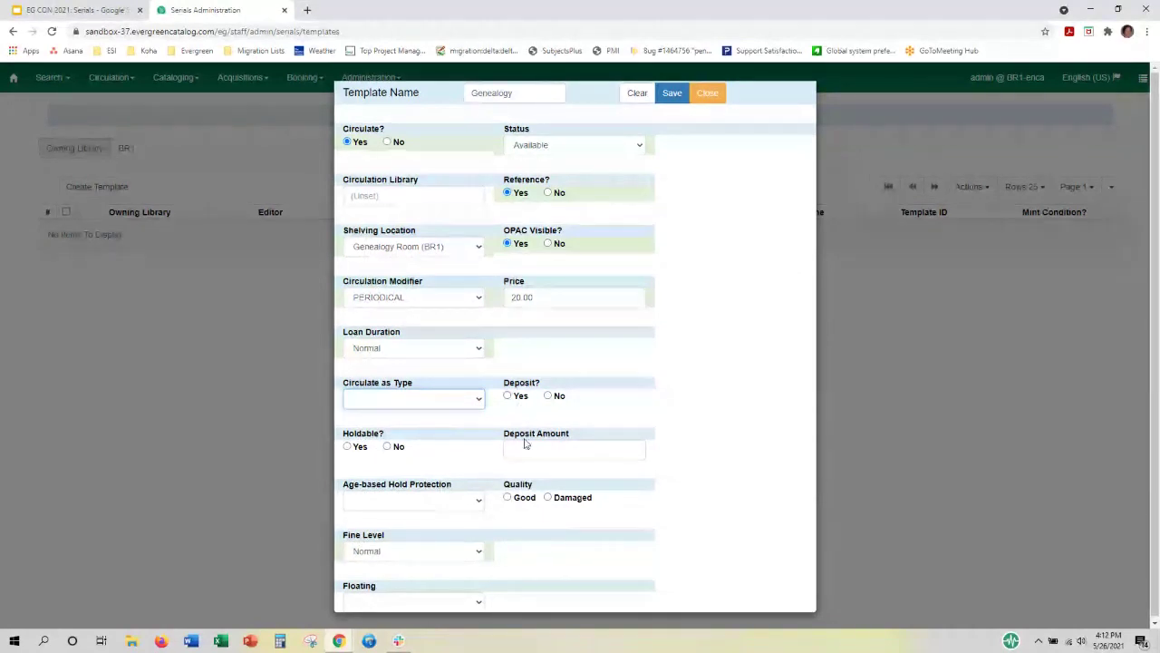
# Set Holdable to No and Quality to Good after checking the Fine Level and Floating options, and save the template.
pyautogui.click(388, 446)
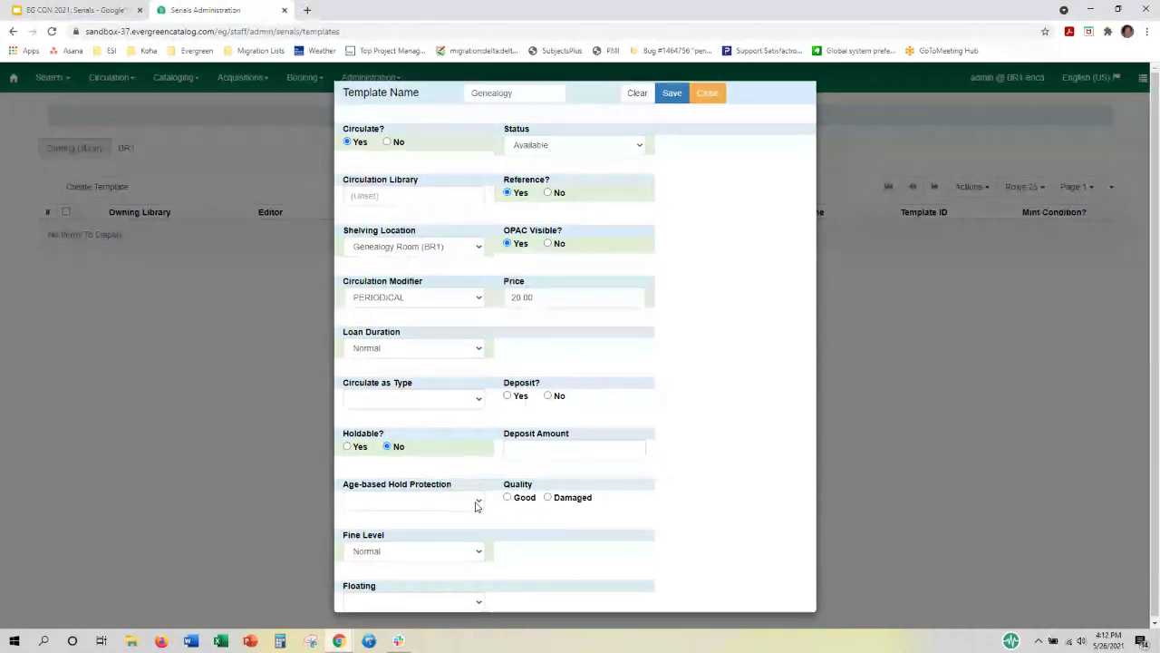
pyautogui.click(470, 553)
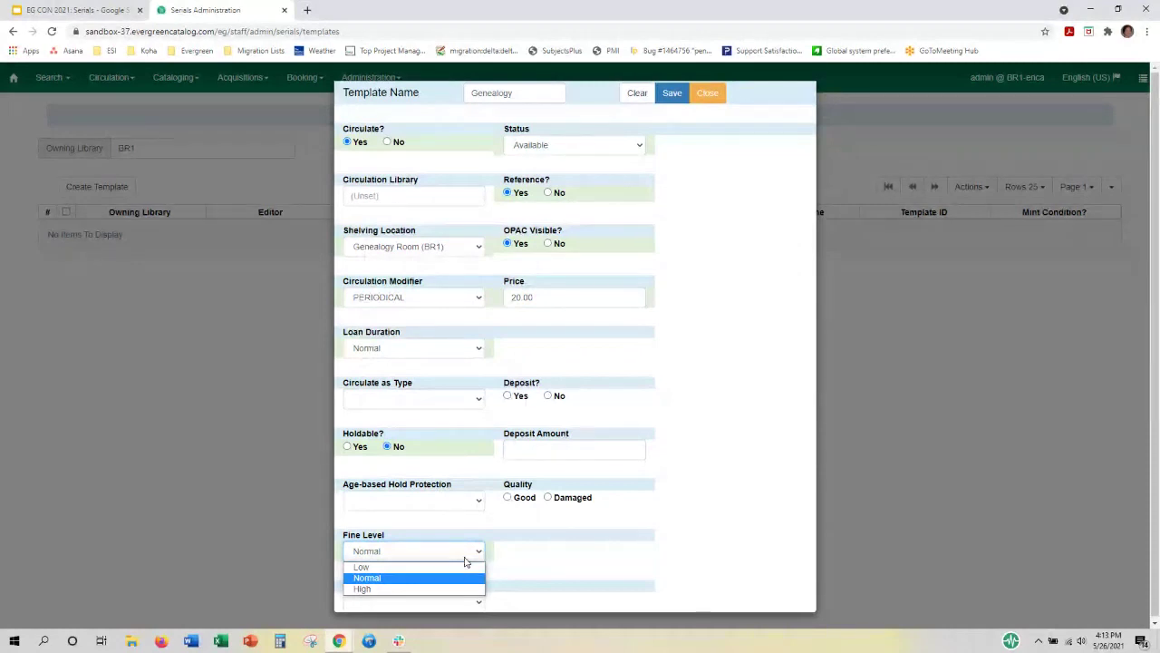
pyautogui.click(464, 558)
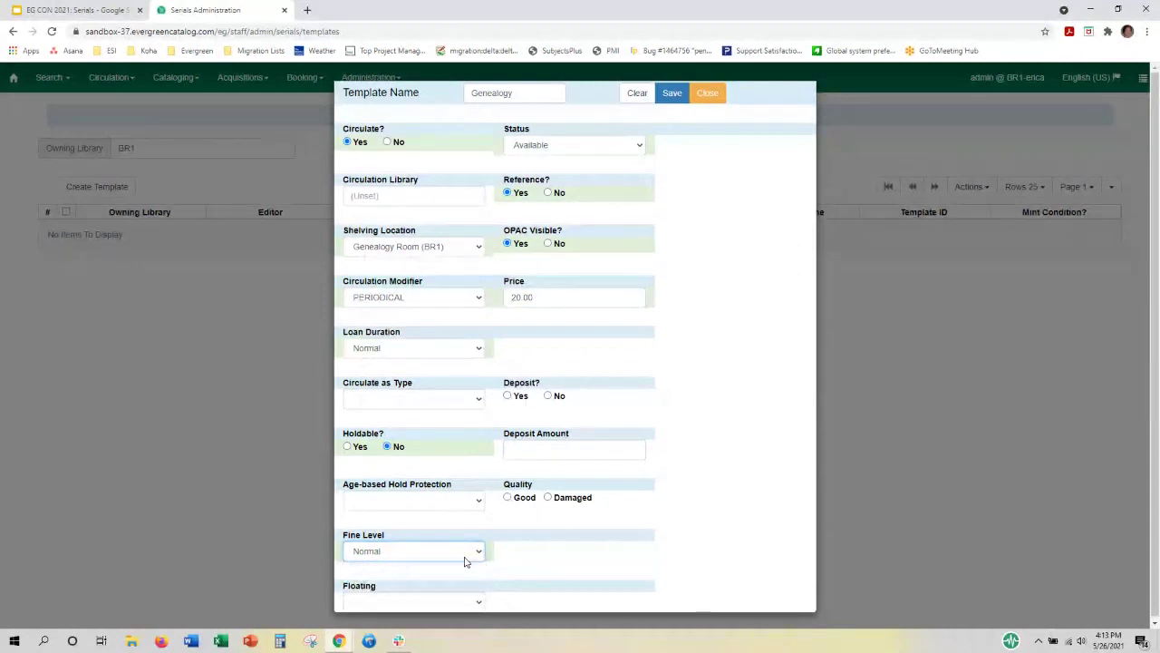
pyautogui.click(479, 605)
pyautogui.click(479, 604)
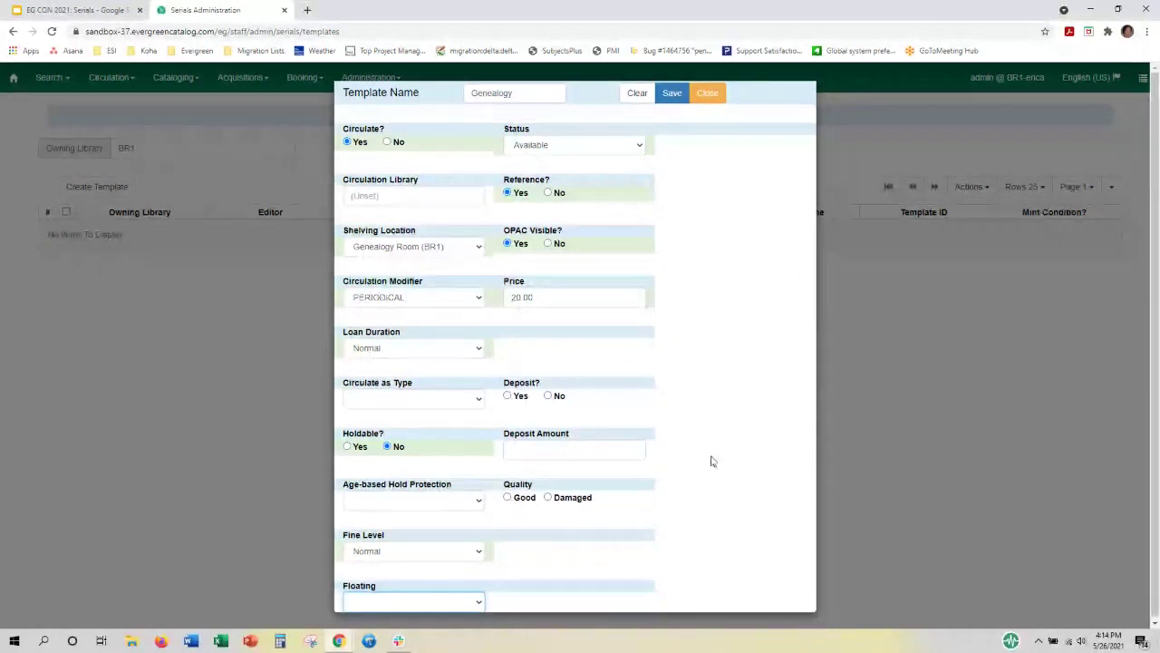
pyautogui.click(508, 497)
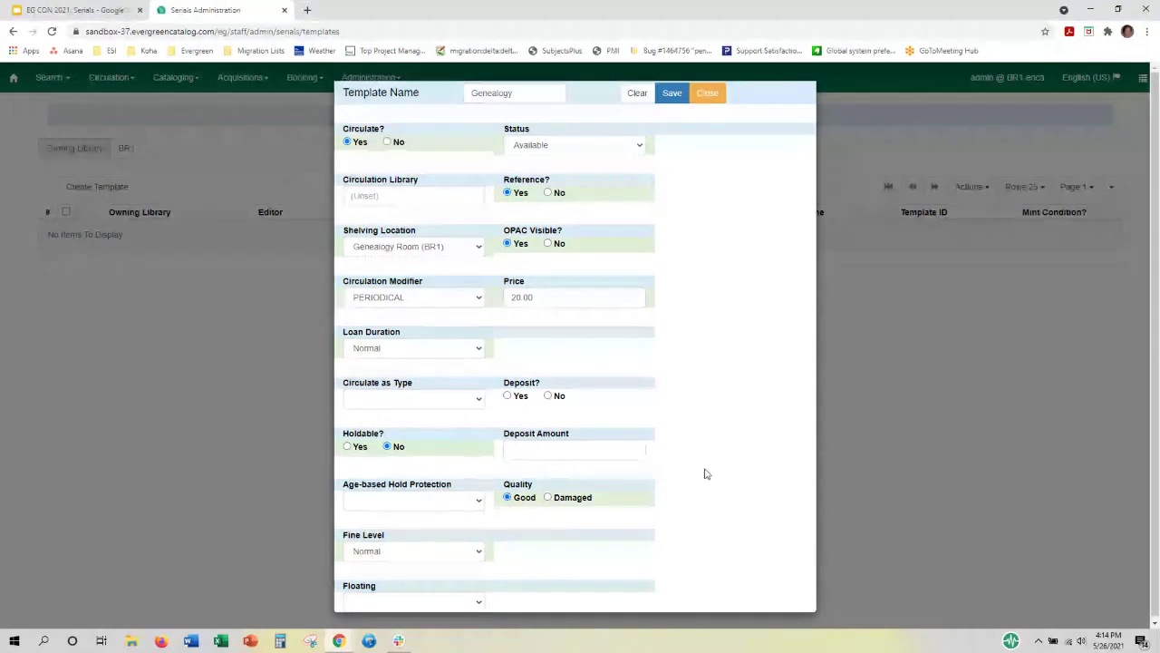
pyautogui.click(671, 94)
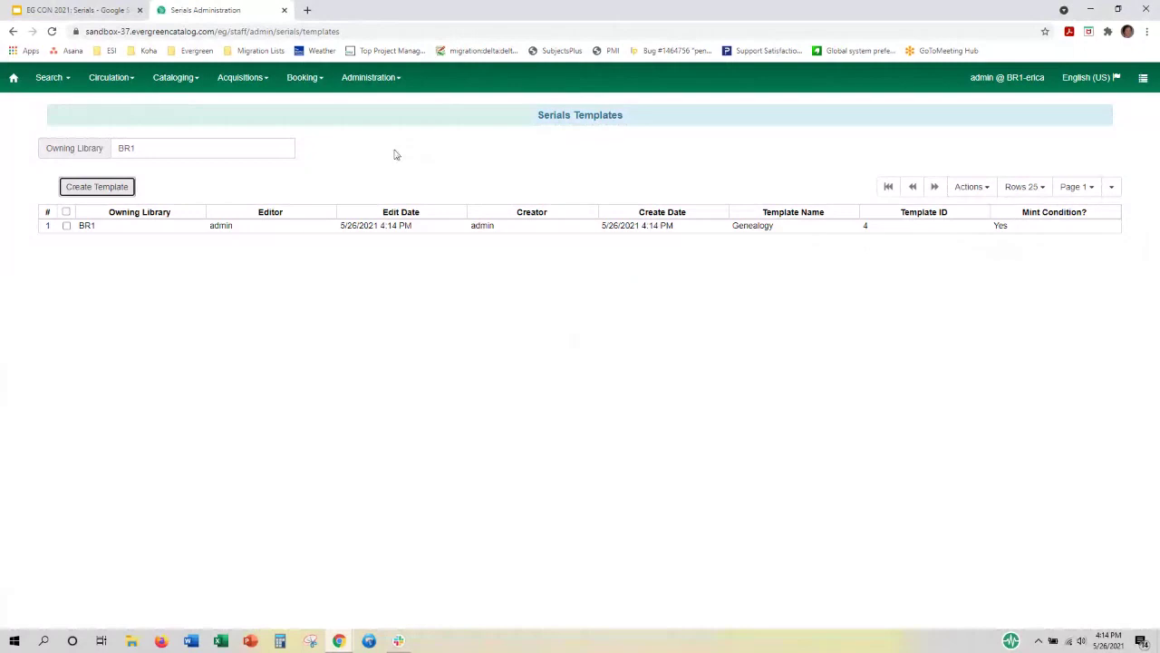
# Go to the Prediction Pattern Templates in Serials Administration and start a new record.
pyautogui.click(394, 84)
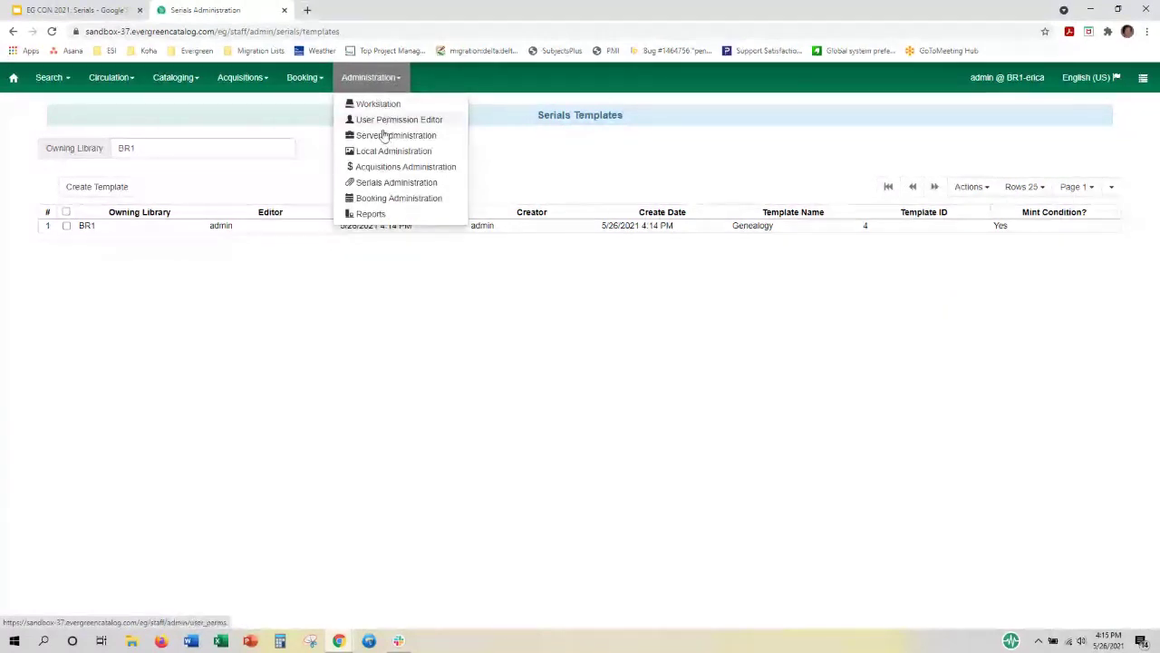
pyautogui.click(385, 183)
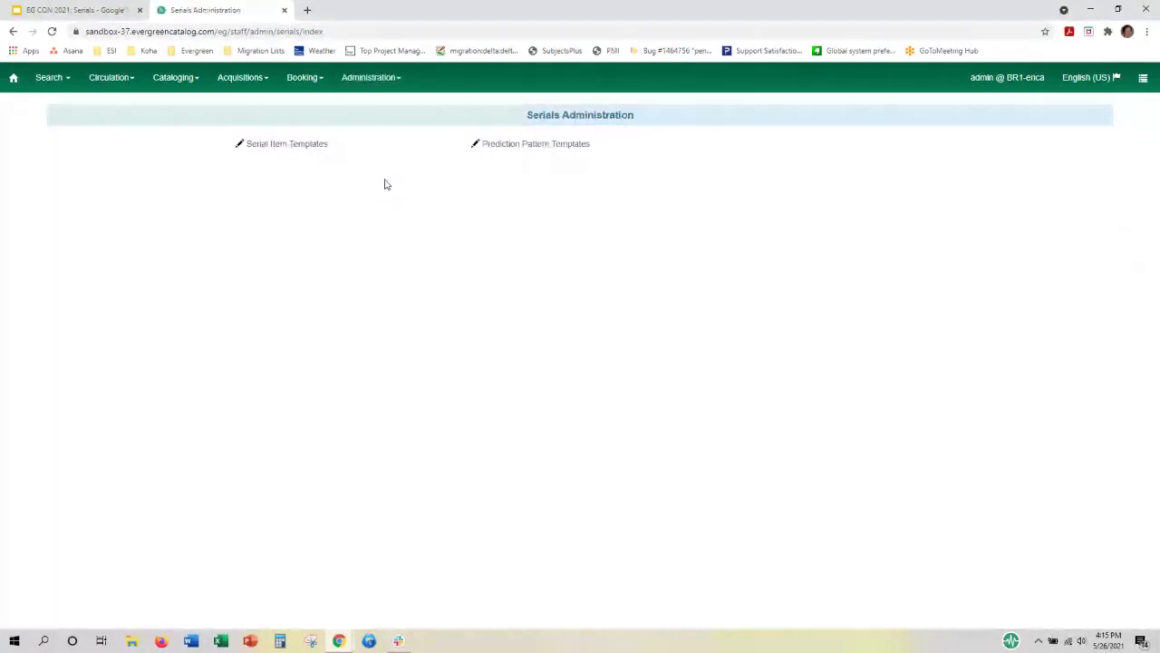
pyautogui.click(535, 145)
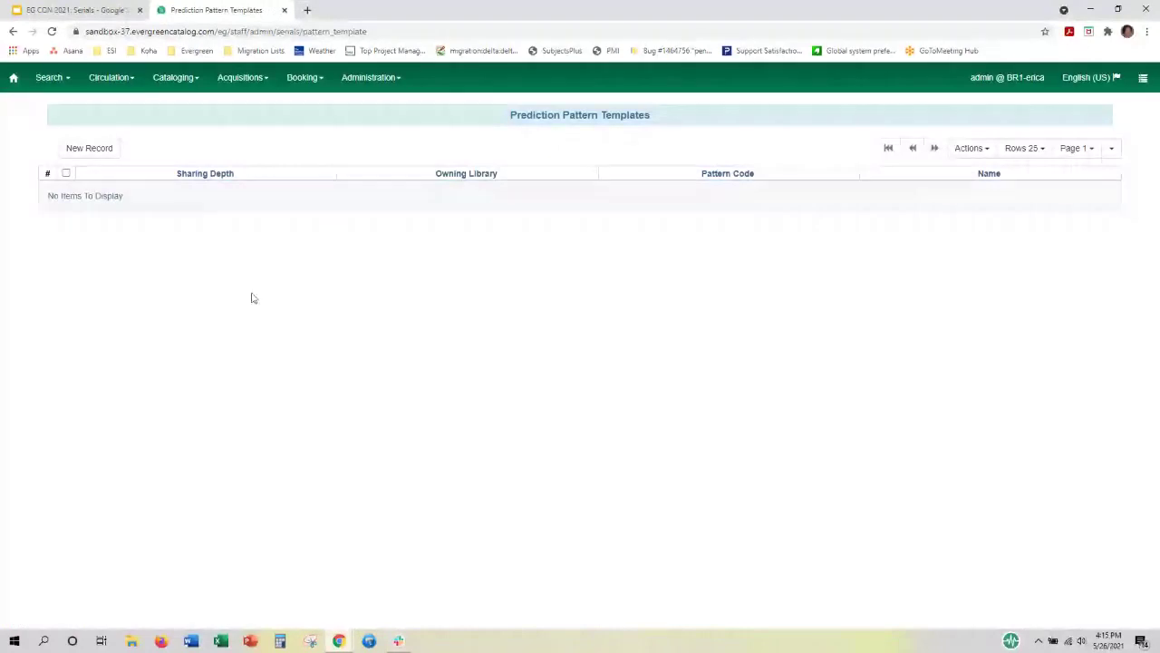
pyautogui.click(97, 151)
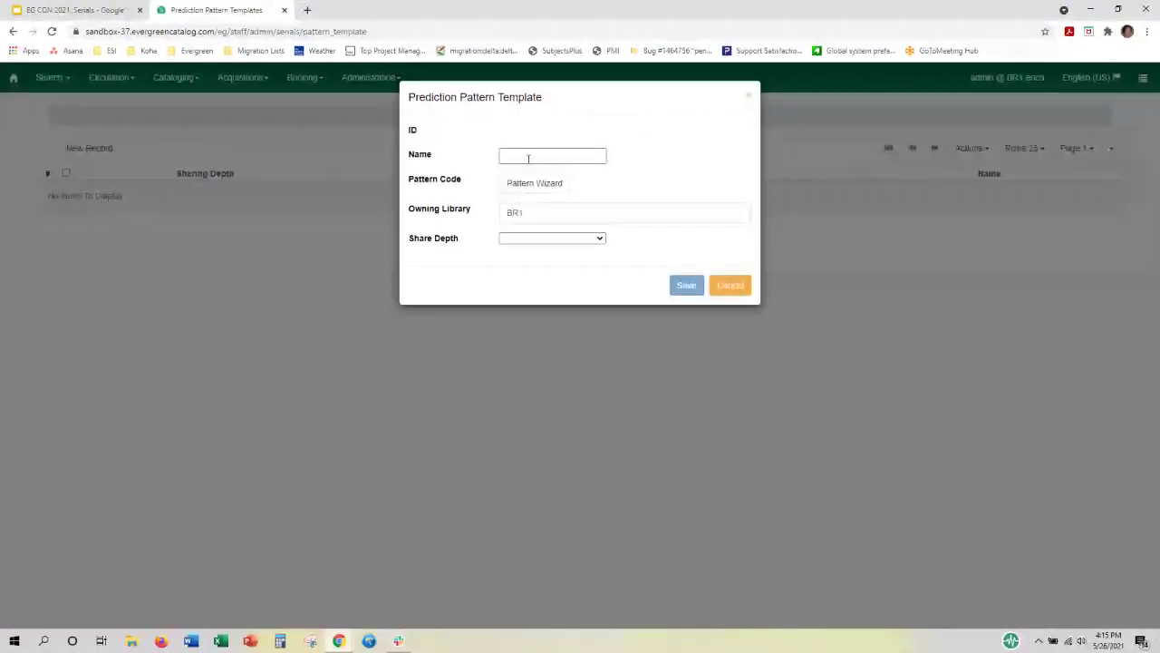
# Name the prediction pattern template Quarterly and set its share depth to System.
pyautogui.click(528, 159)
pyautogui.write('Q')
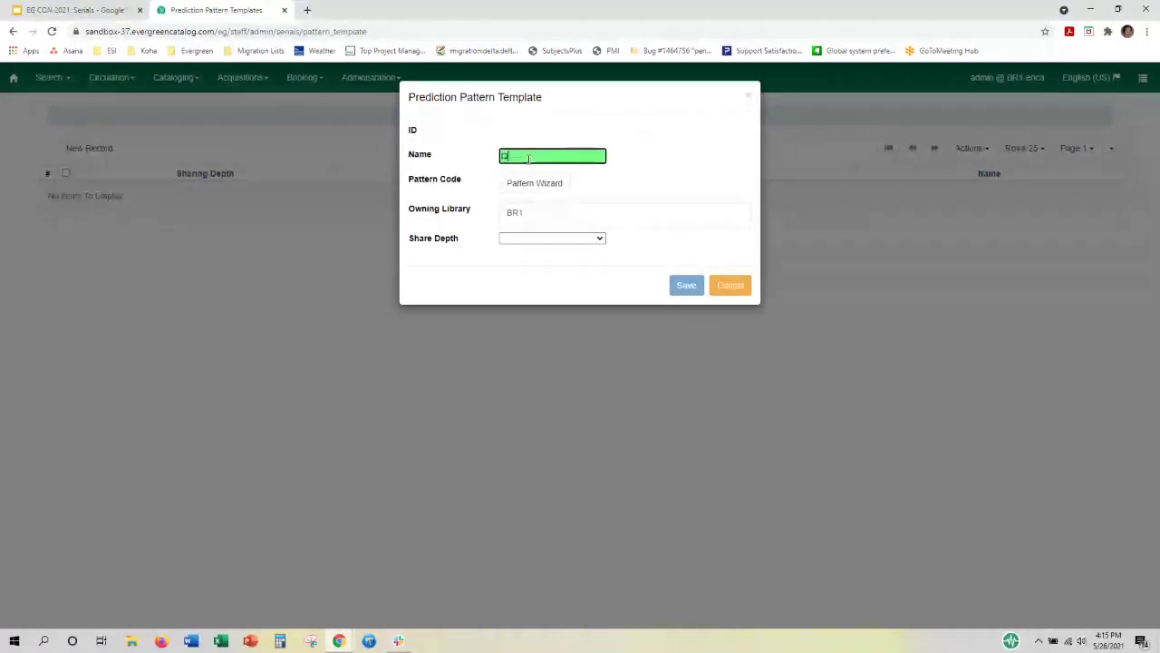
pyautogui.write('uarterly')
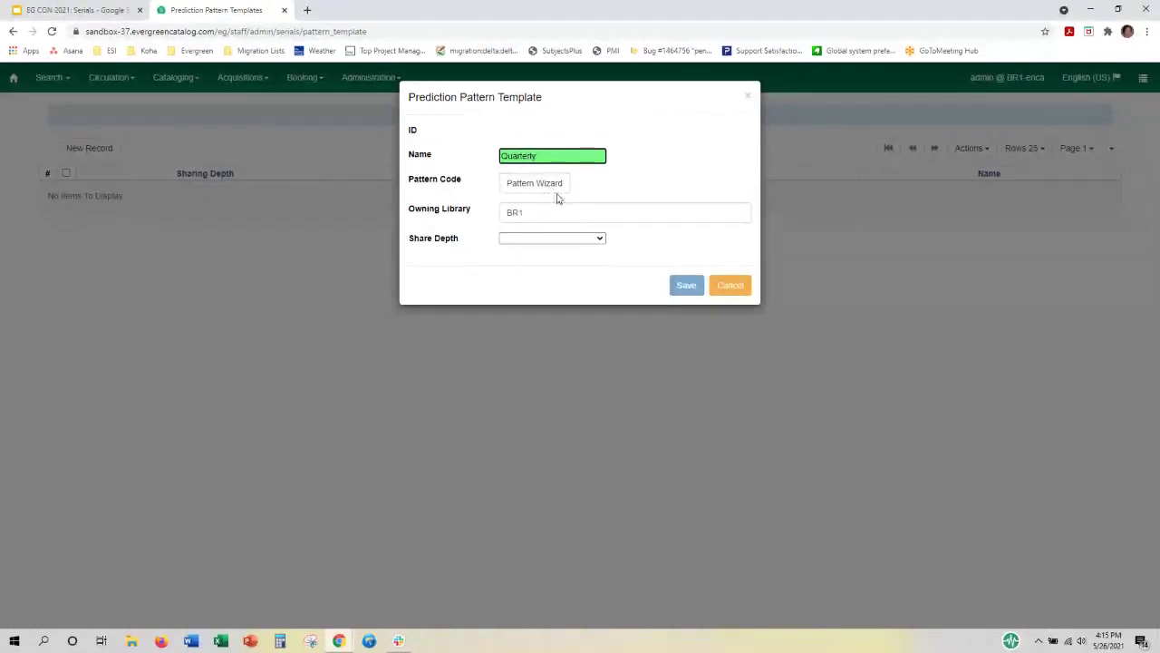
pyautogui.click(590, 241)
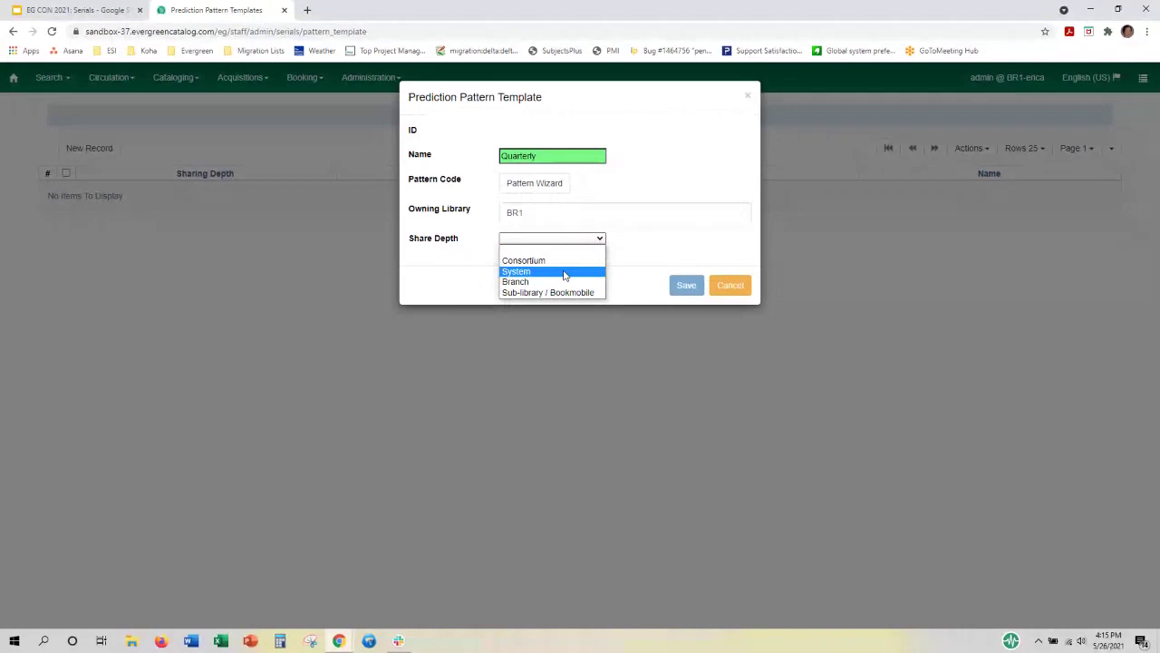
pyautogui.click(564, 272)
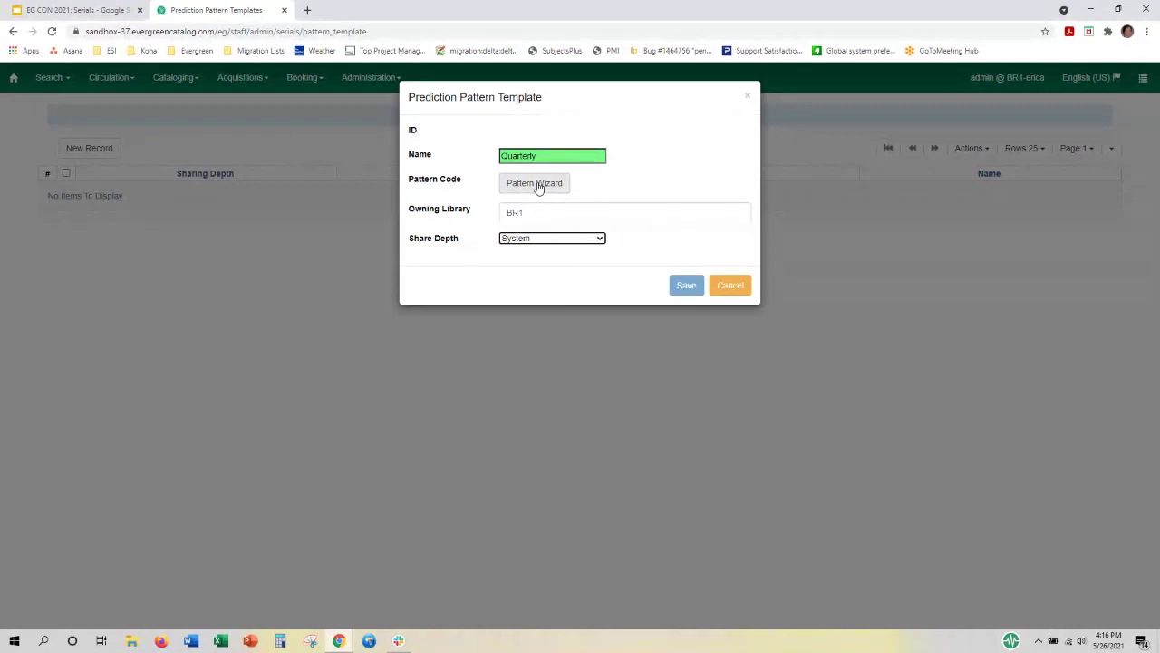
# Open the Pattern Wizard for the Quarterly template and read the help on the Use Enumeration option.
pyautogui.click(538, 185)
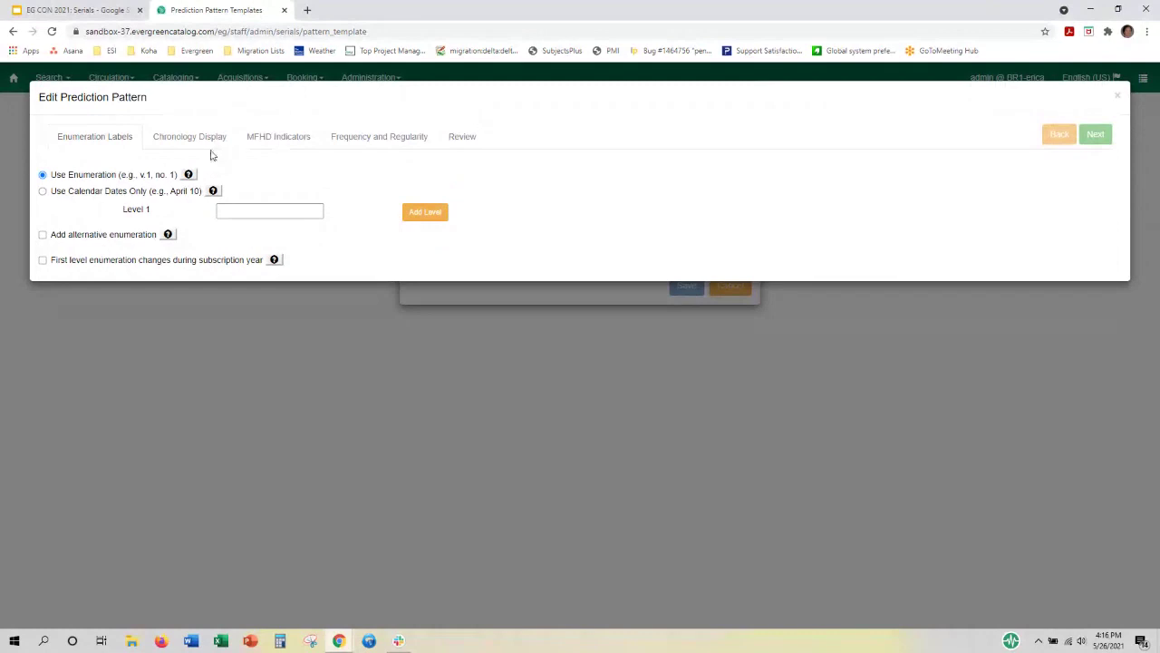
pyautogui.click(188, 176)
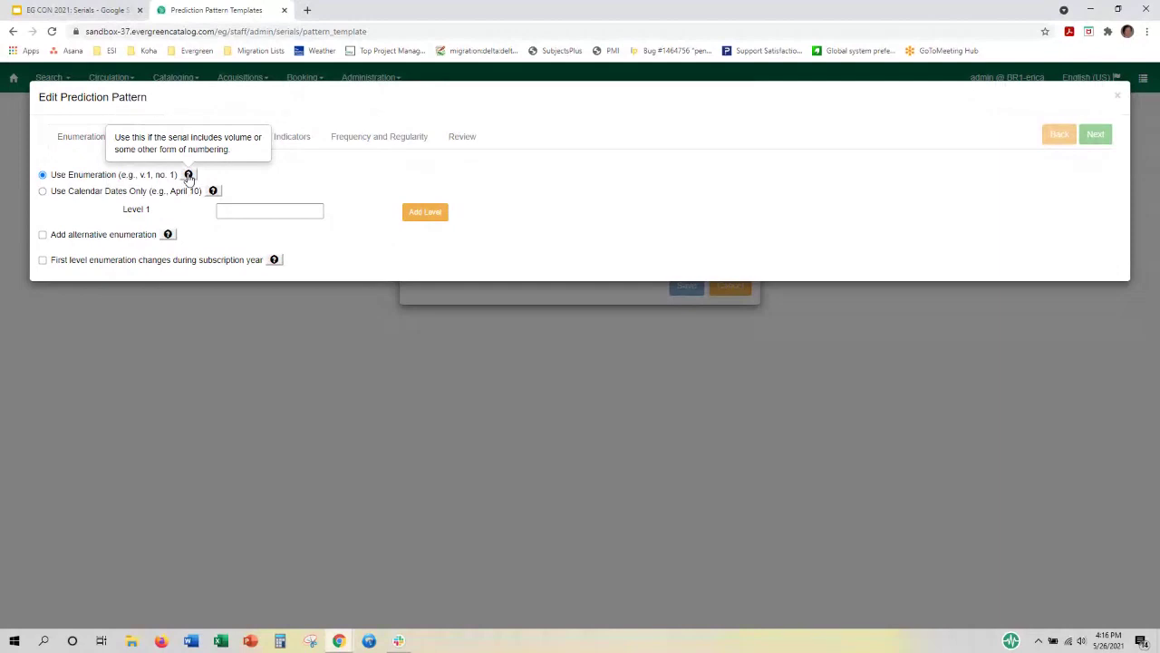
pyautogui.click(189, 177)
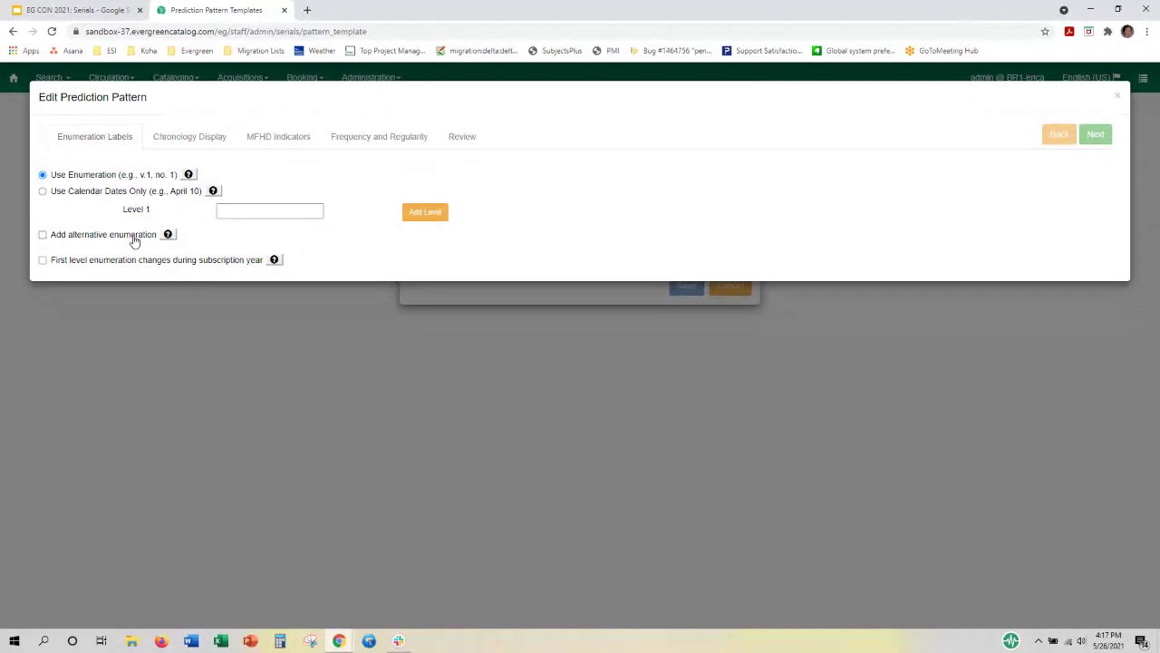
pyautogui.click(43, 260)
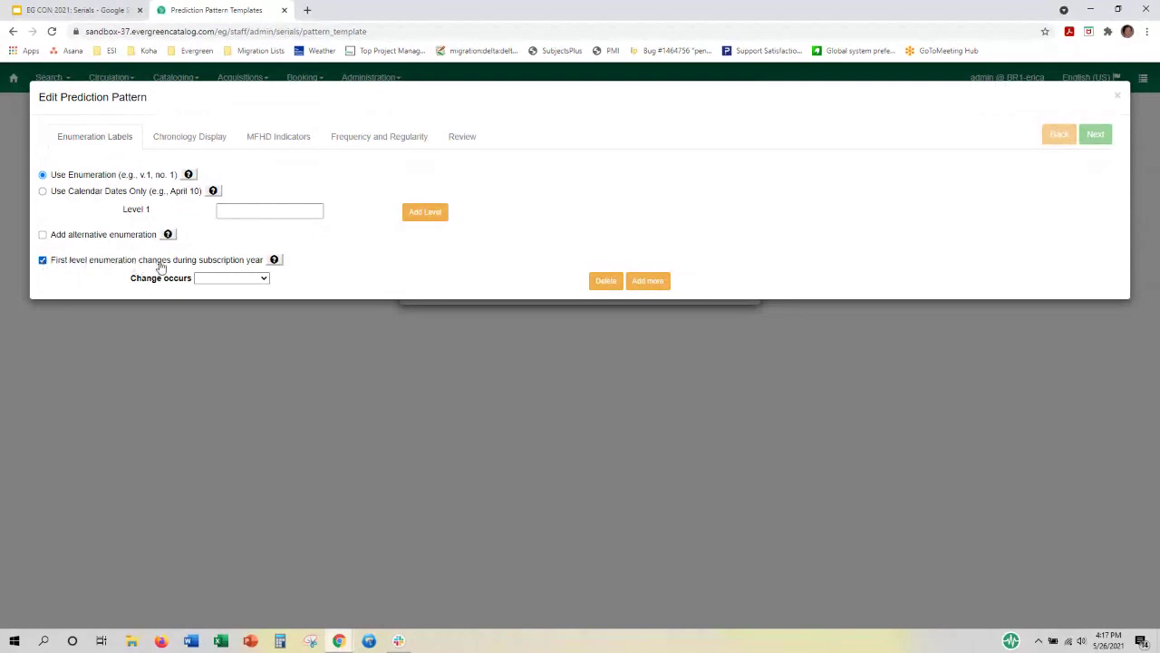
pyautogui.click(265, 280)
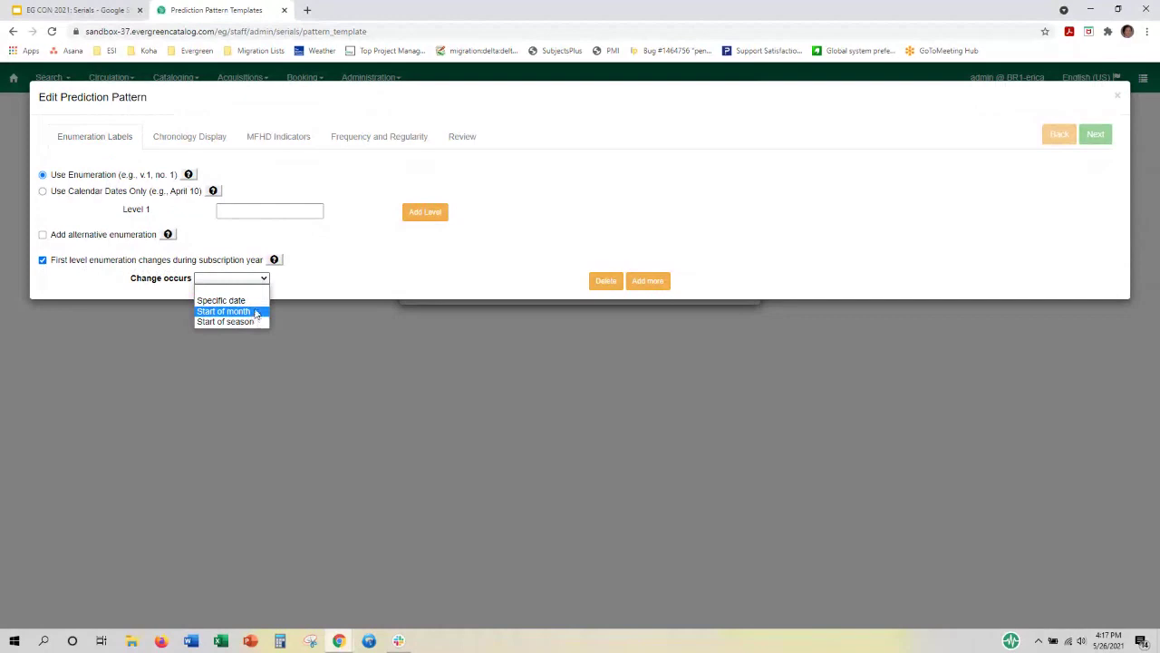
pyautogui.click(249, 300)
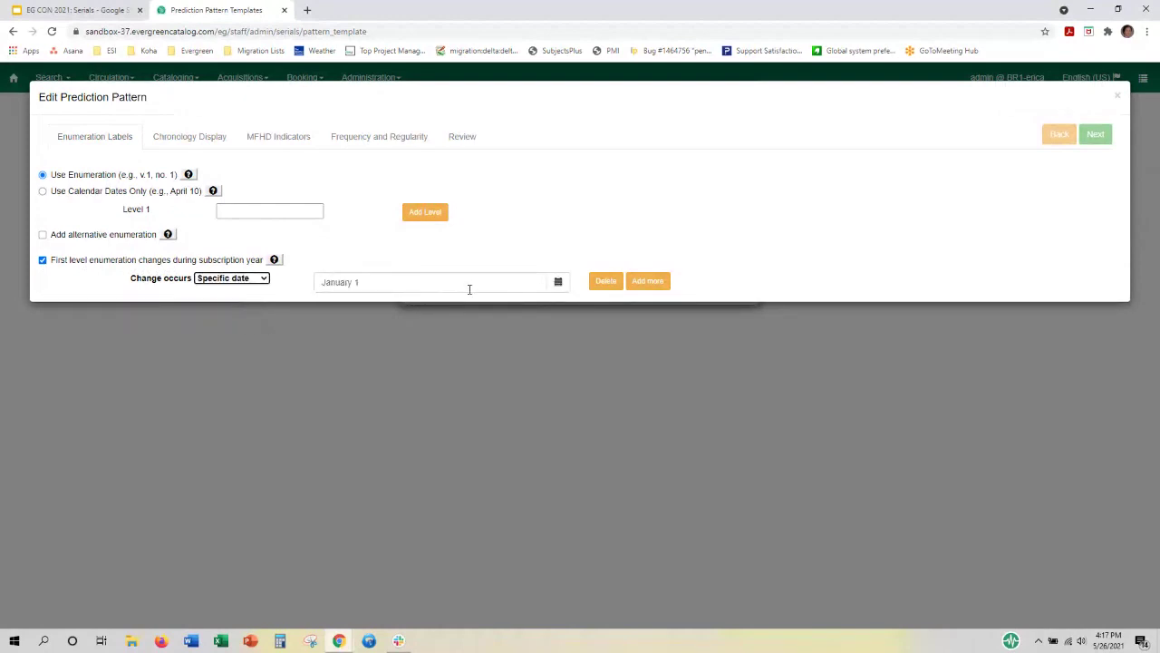
pyautogui.click(43, 260)
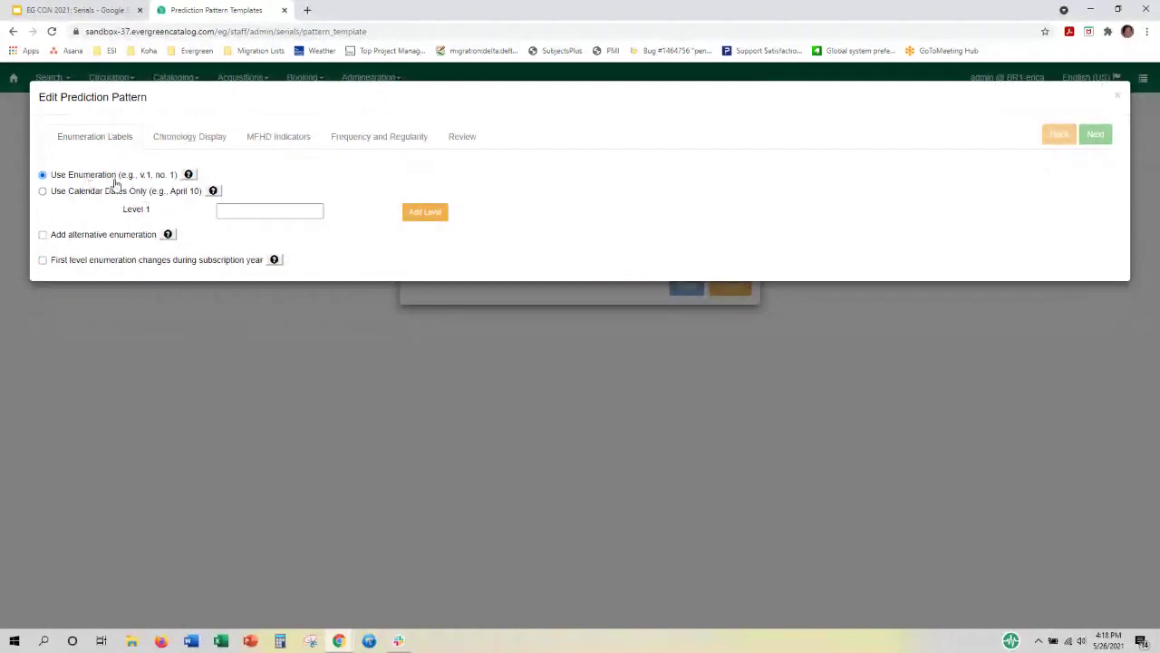
# Label the first enumeration level v and add a second level labelled n.
pyautogui.click(237, 211)
pyautogui.write('v')
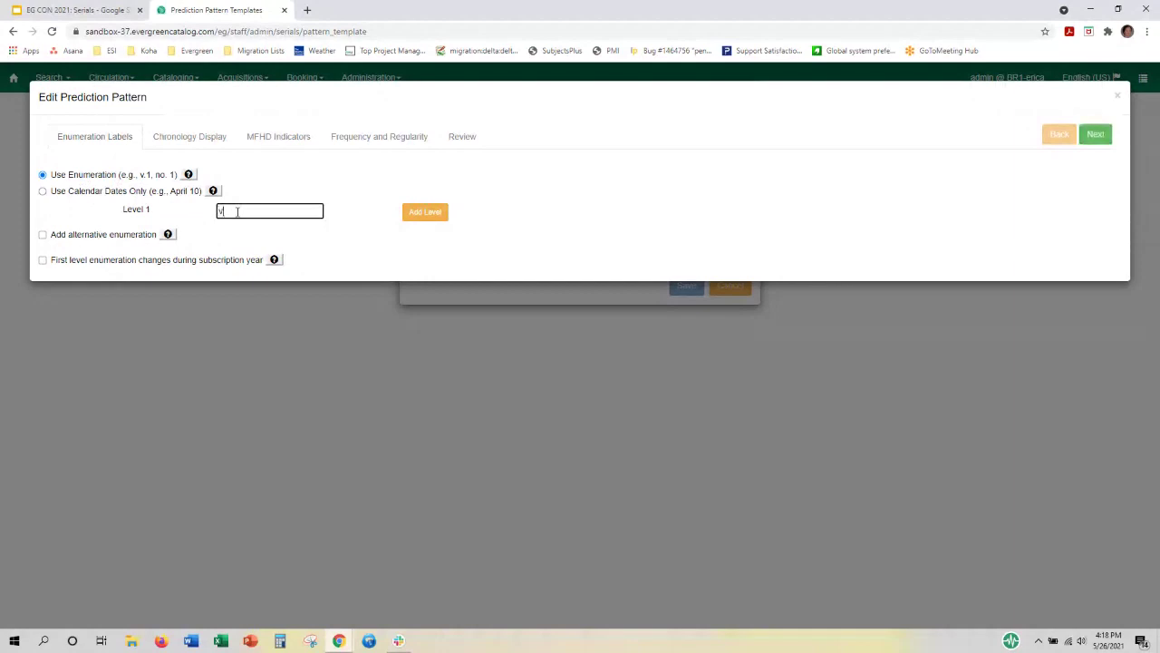
pyautogui.click(438, 220)
pyautogui.click(270, 228)
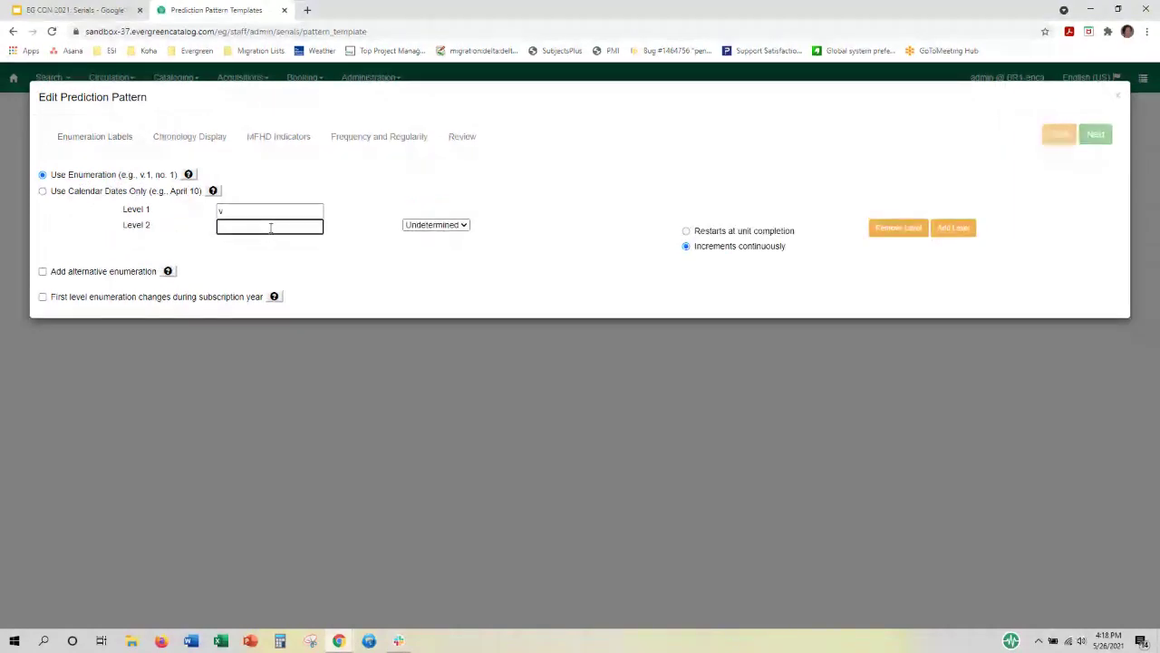
pyautogui.write('n')
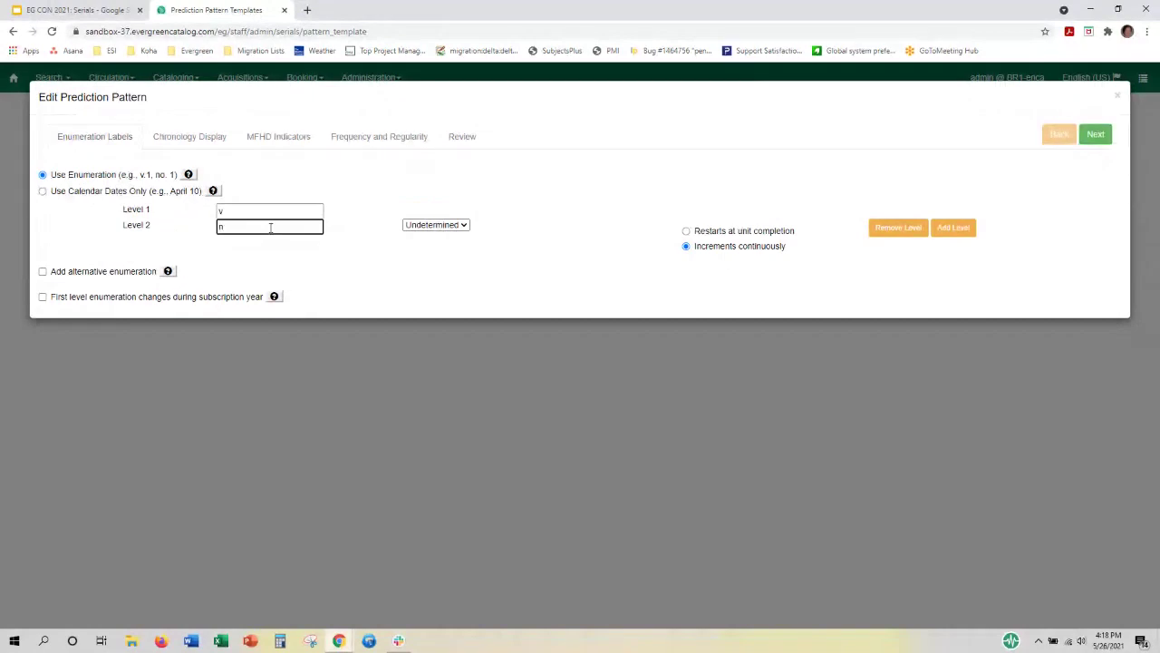
# Set the second enumeration level to Number with a value of 4, restarting at unit completion.
pyautogui.click(462, 224)
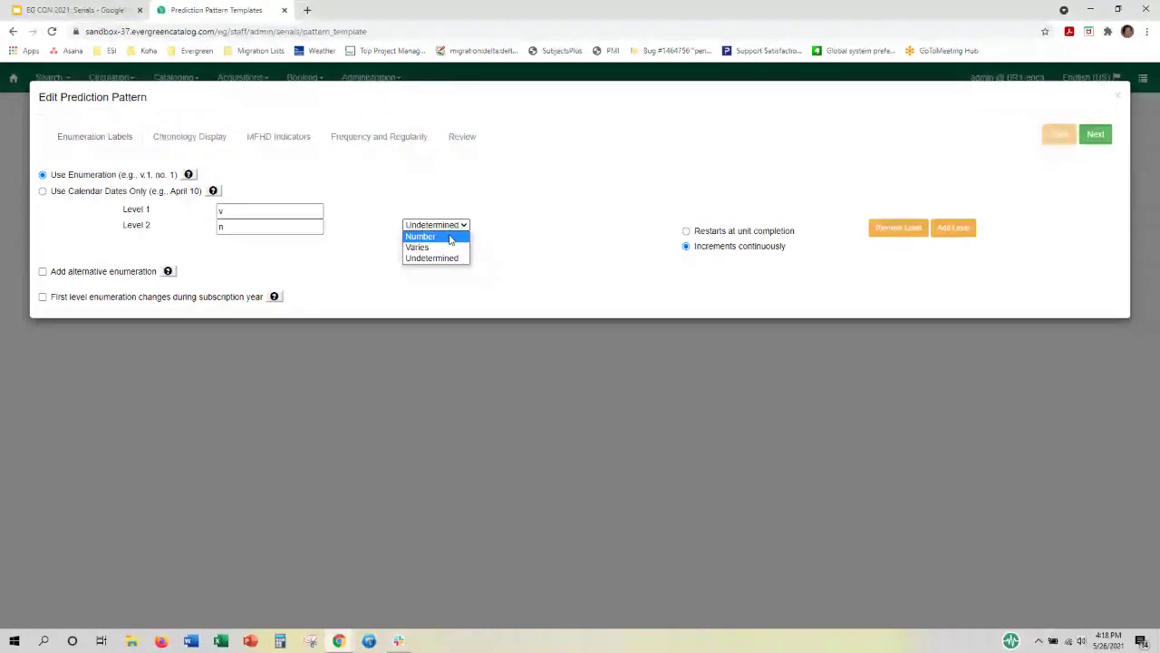
pyautogui.click(450, 237)
pyautogui.click(481, 227)
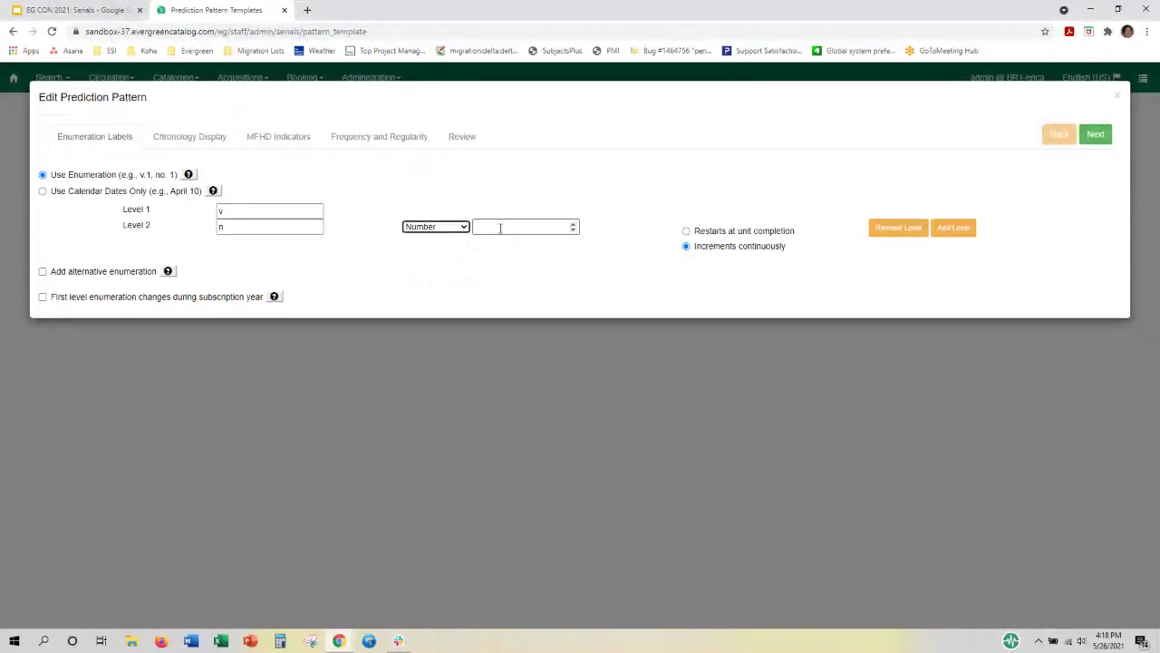
pyautogui.write('4')
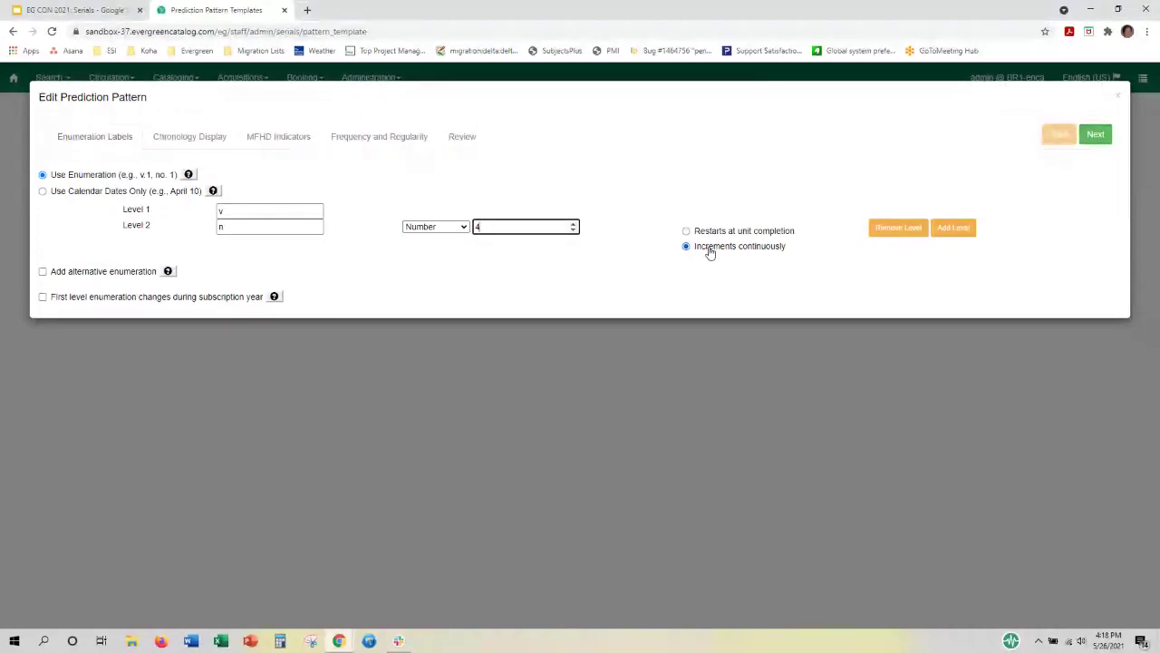
pyautogui.click(686, 231)
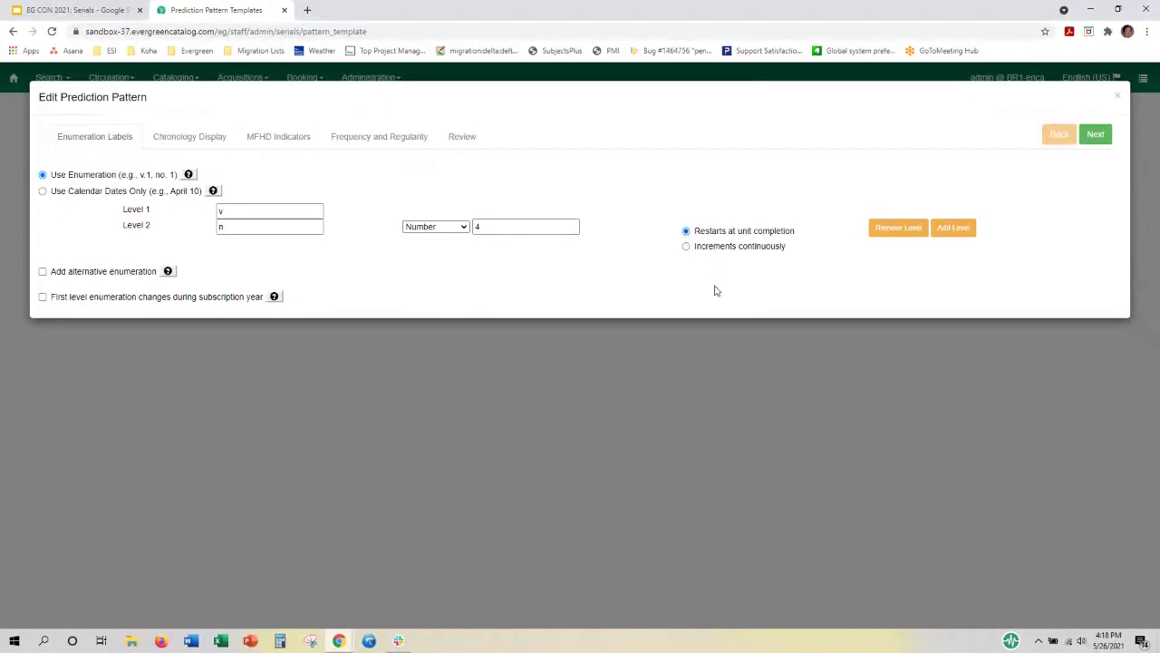
# Set the chronology captions to Year for level 1 and Month for an added level 2, rechecking the enumeration labels in between.
pyautogui.click(1096, 135)
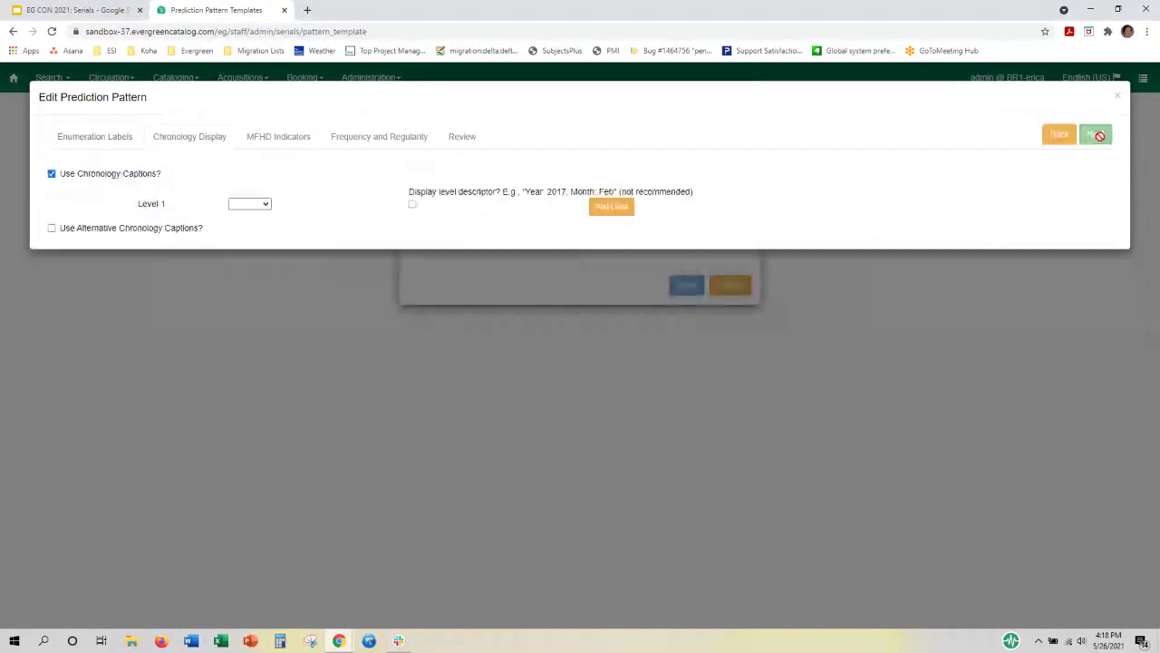
pyautogui.click(264, 206)
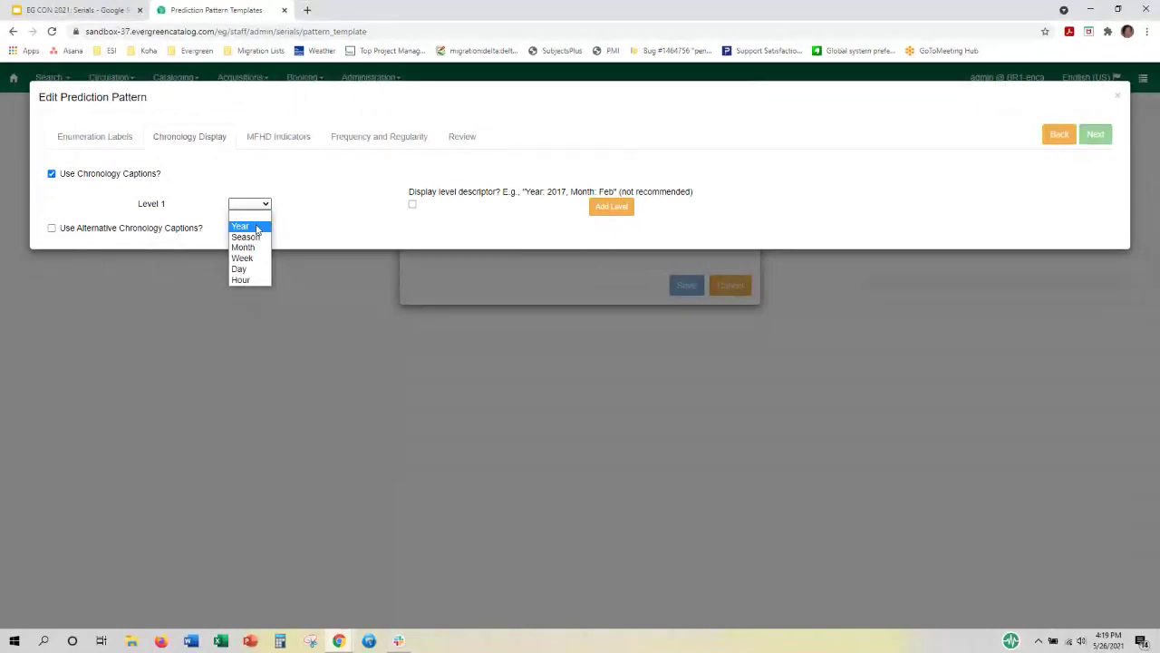
pyautogui.click(257, 226)
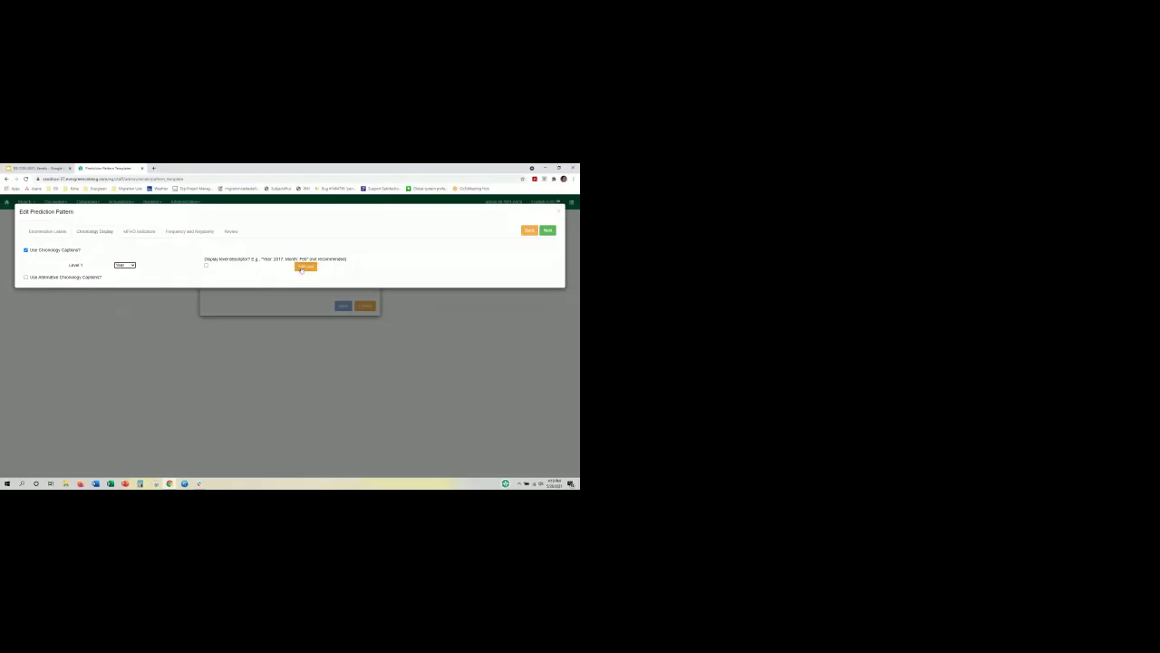
pyautogui.click(302, 267)
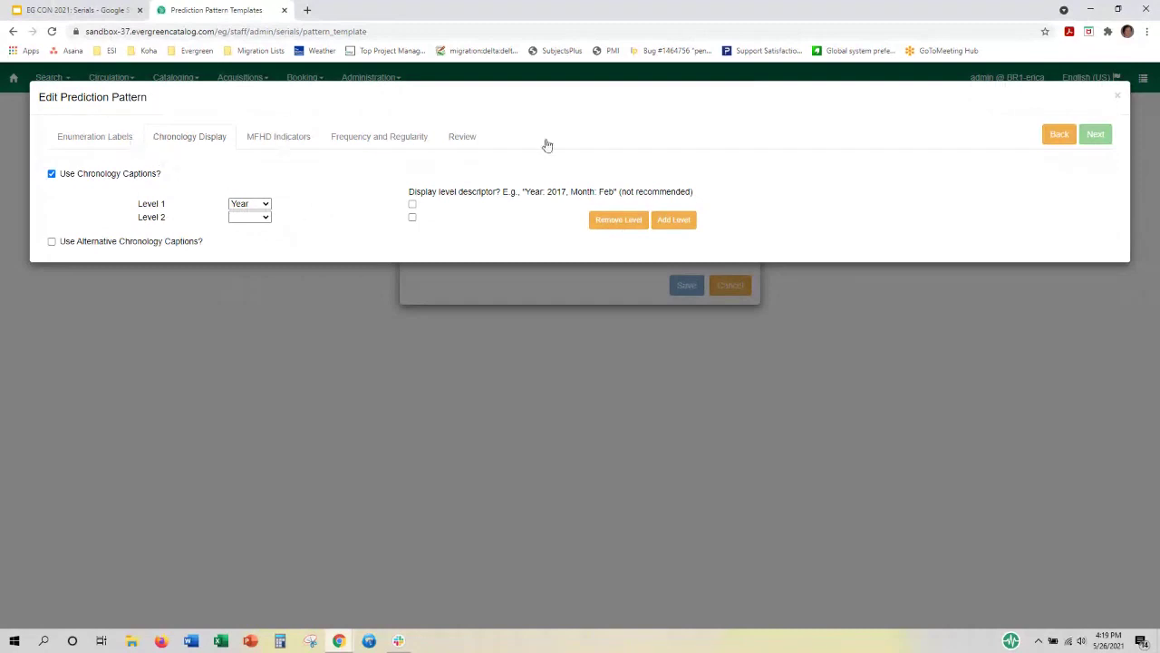
pyautogui.click(1054, 136)
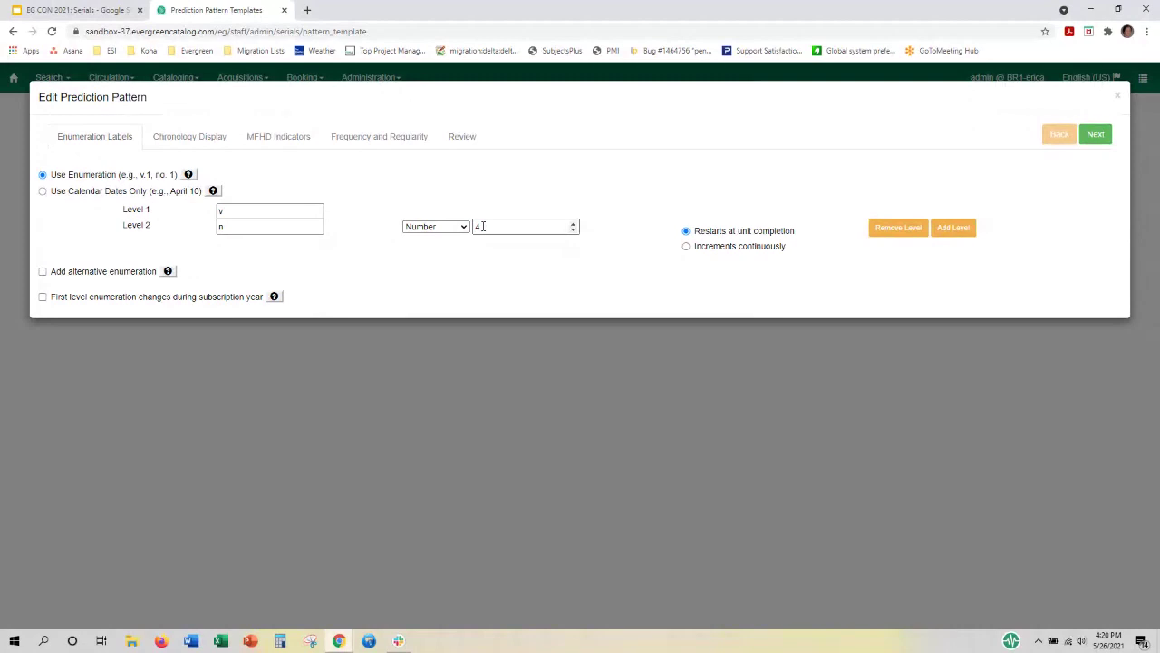
pyautogui.click(1095, 136)
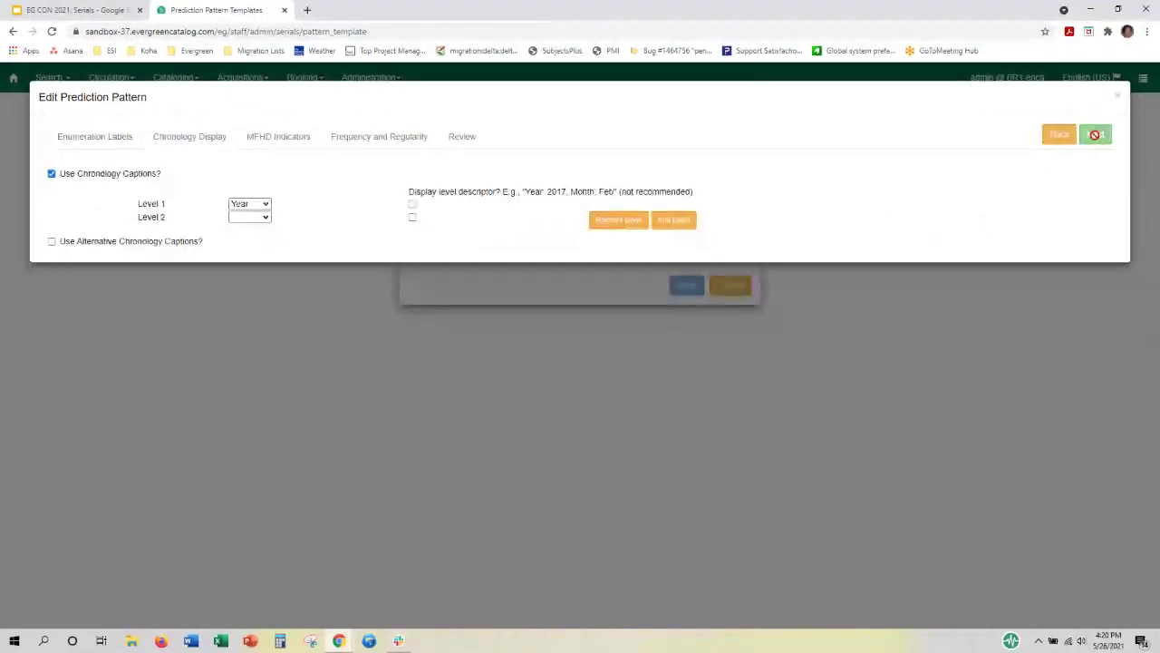
pyautogui.click(266, 218)
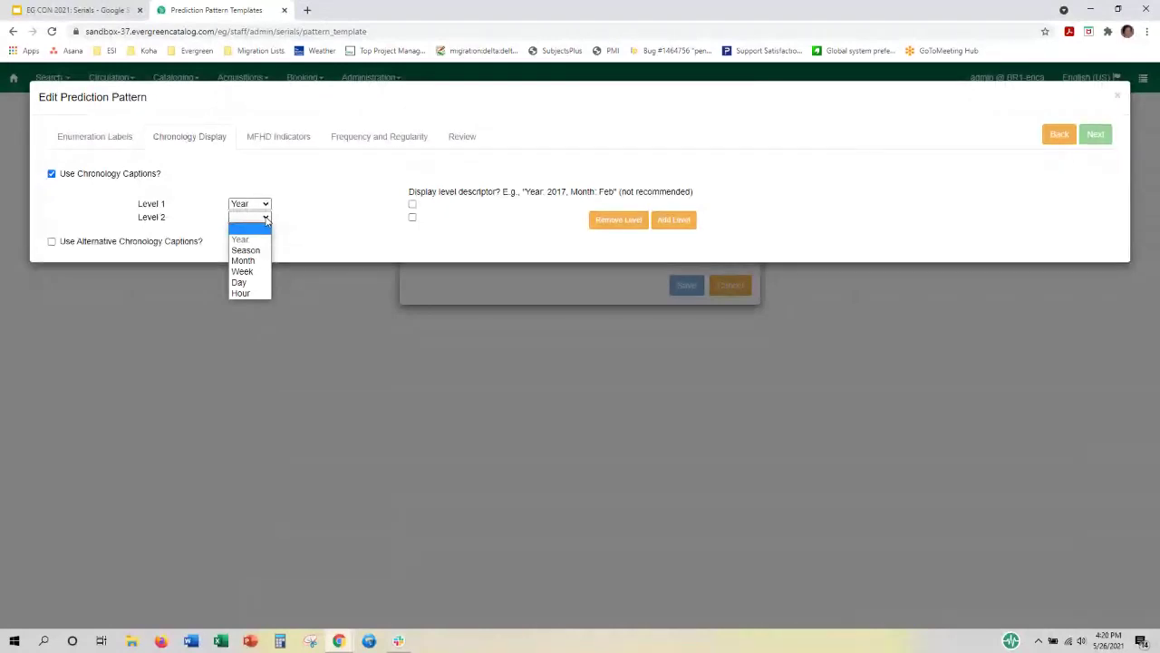
pyautogui.click(252, 260)
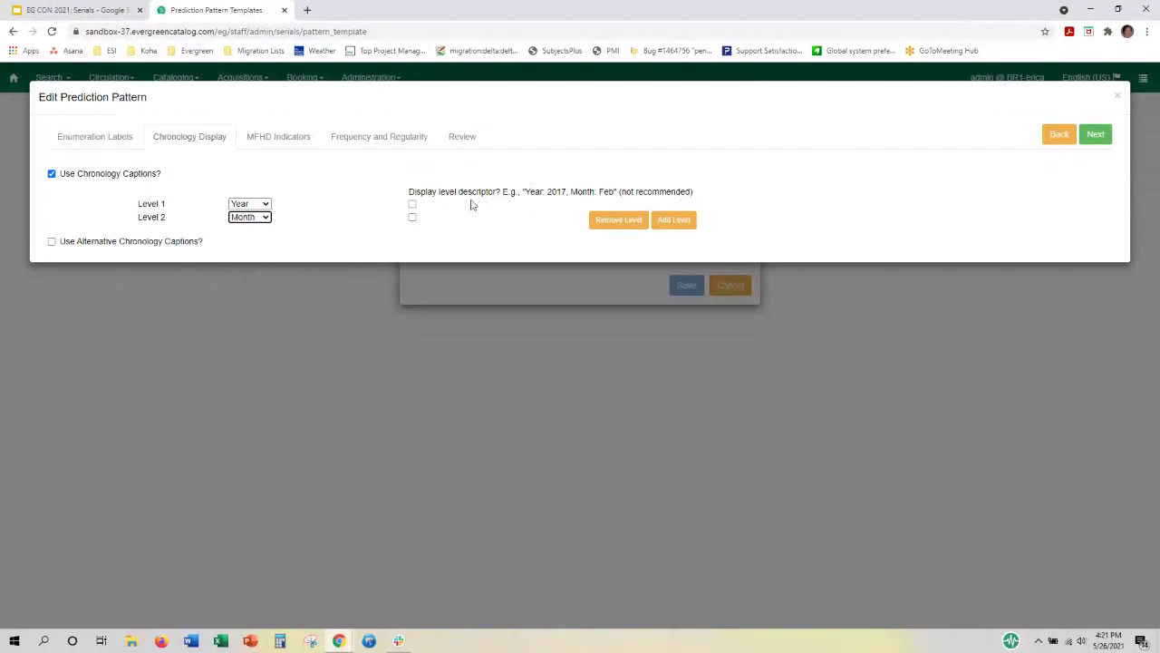
# Examine the level descriptor display option for the chronology captions and its "Year: 2017" example.
pyautogui.click(527, 191)
pyautogui.moveTo(526, 191); pyautogui.dragTo(568, 192)
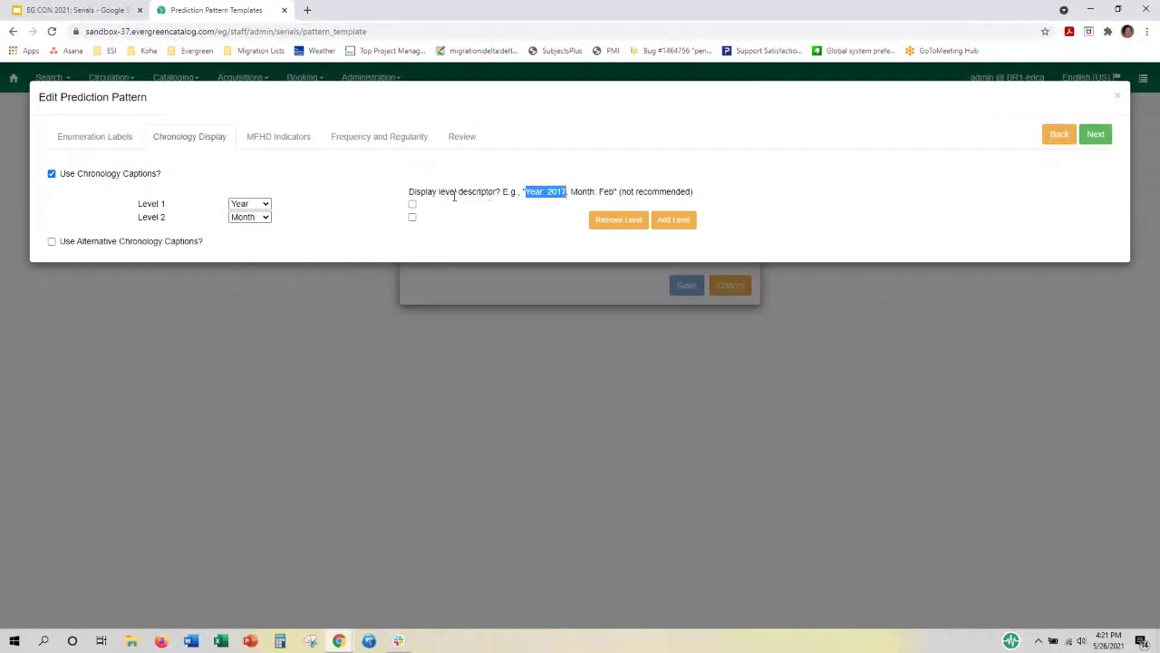
pyautogui.click(413, 204)
pyautogui.click(530, 194)
pyautogui.moveTo(548, 191); pyautogui.dragTo(568, 192)
pyautogui.click(412, 205)
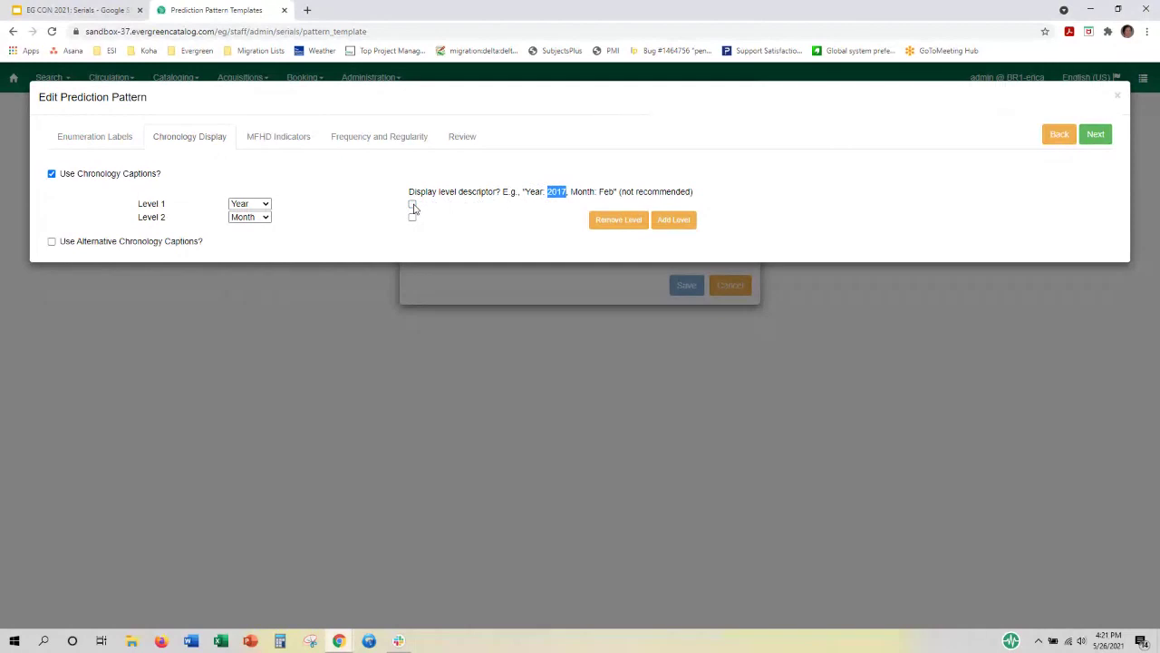
pyautogui.moveTo(545, 192); pyautogui.dragTo(527, 192)
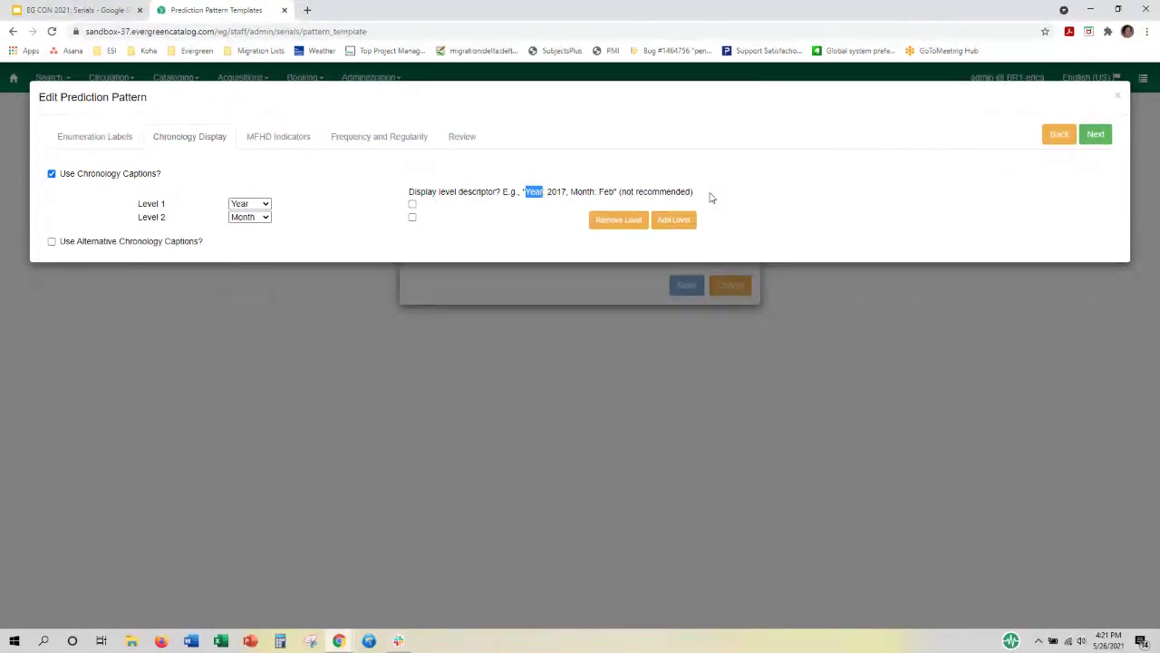
pyautogui.click(567, 192)
pyautogui.moveTo(567, 193); pyautogui.dragTo(547, 192)
pyautogui.click(824, 182)
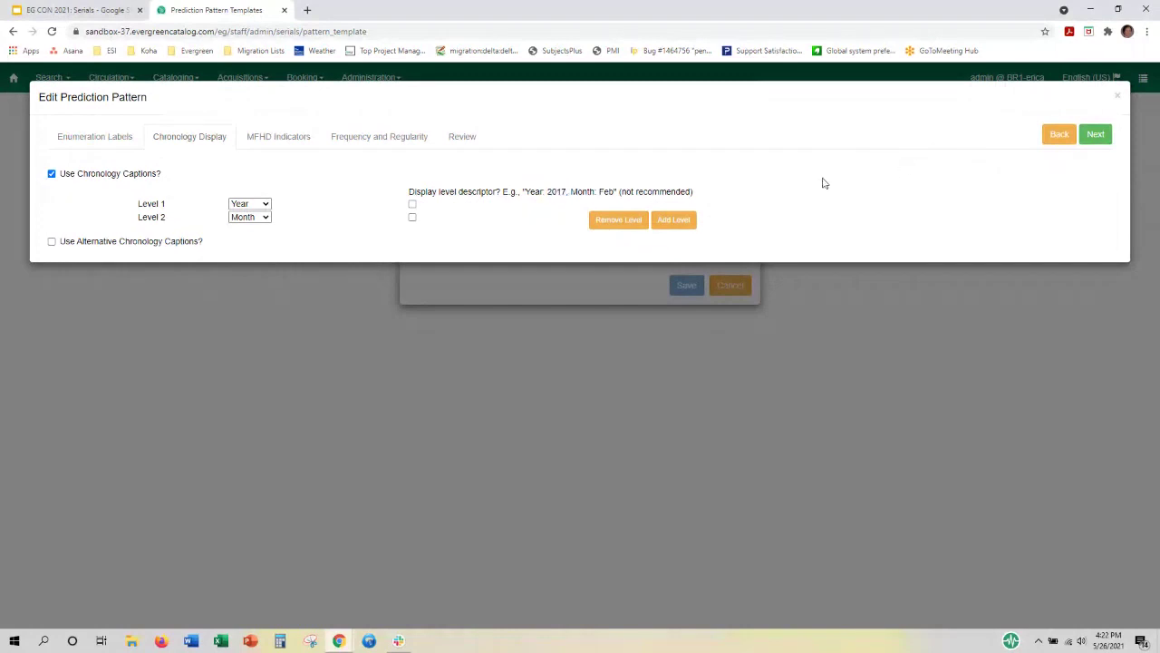
# Continue to the MFHD indicators and set the compression display option to Can compress or expand.
pyautogui.click(1095, 135)
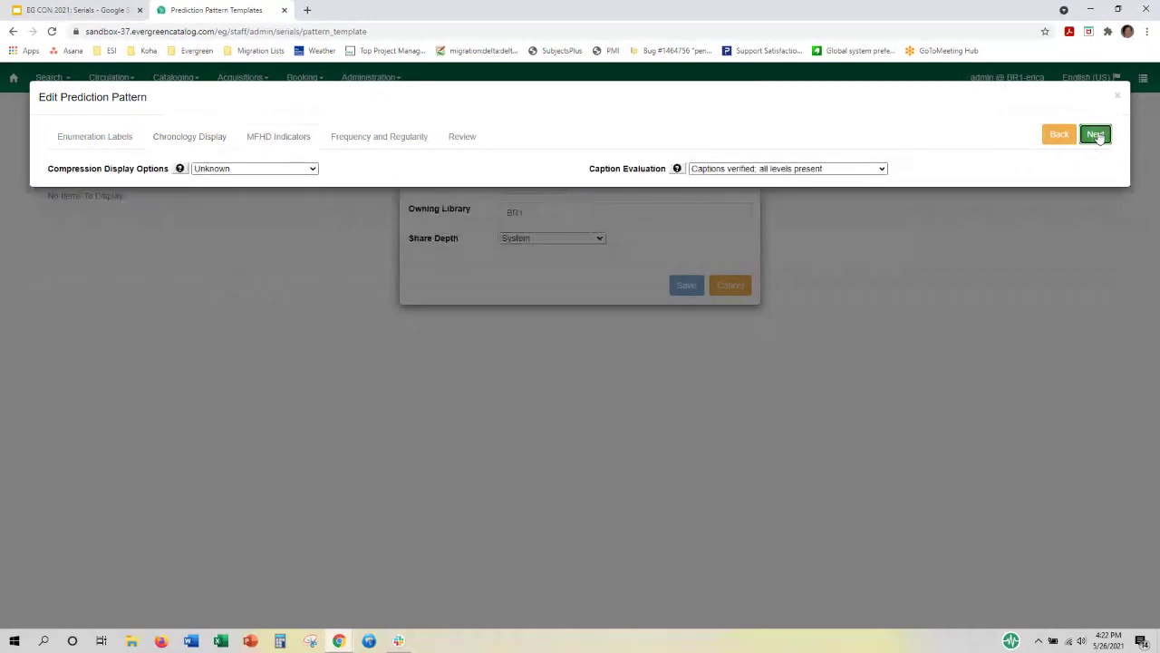
pyautogui.click(314, 172)
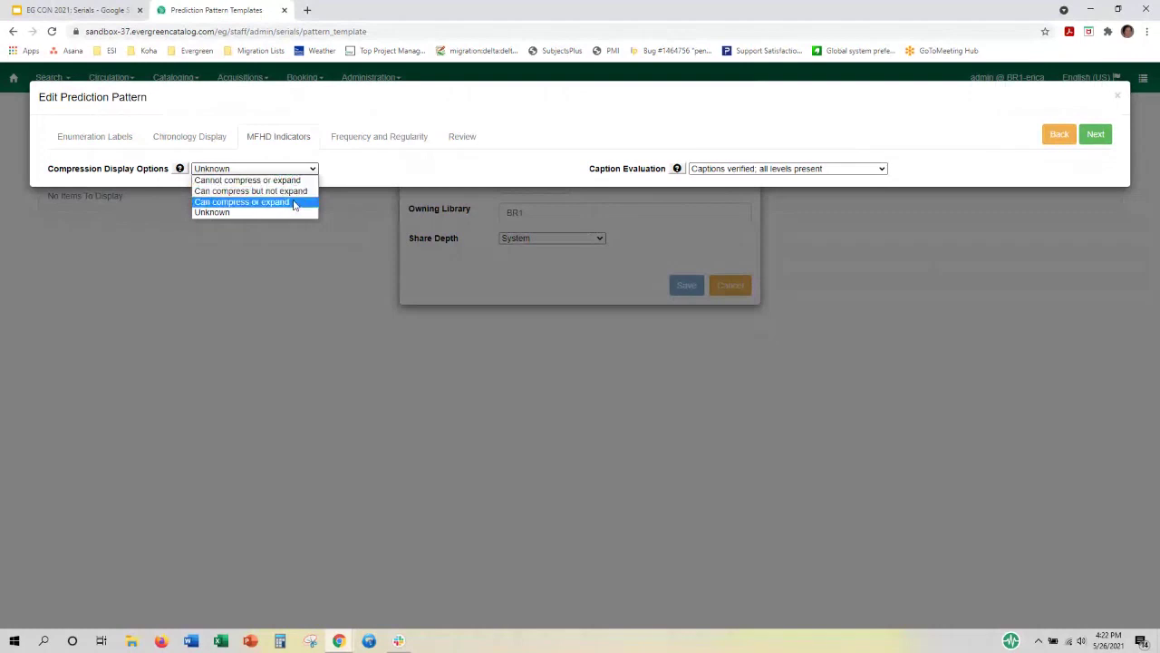
pyautogui.click(293, 201)
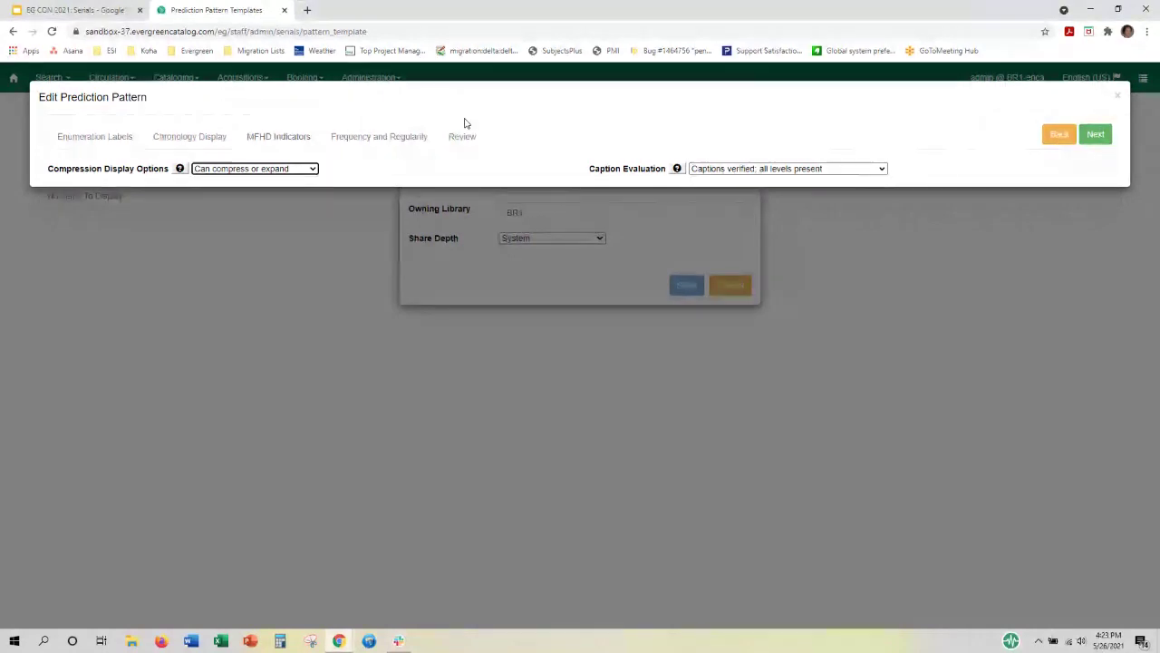
pyautogui.moveTo(180, 170)
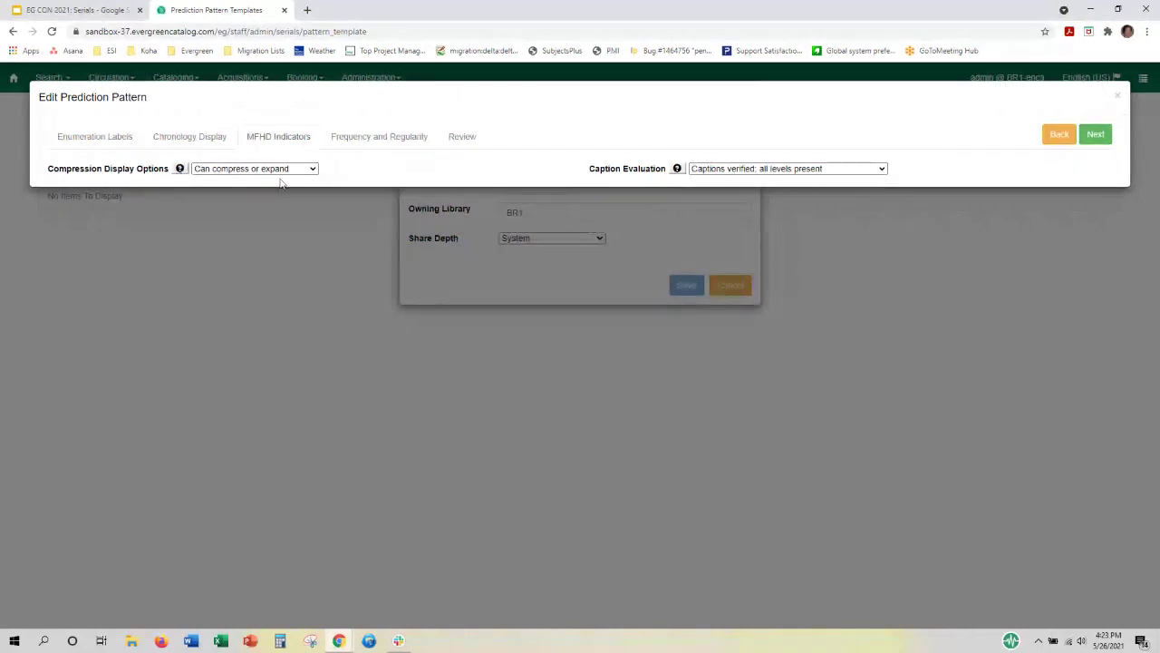
pyautogui.click(309, 169)
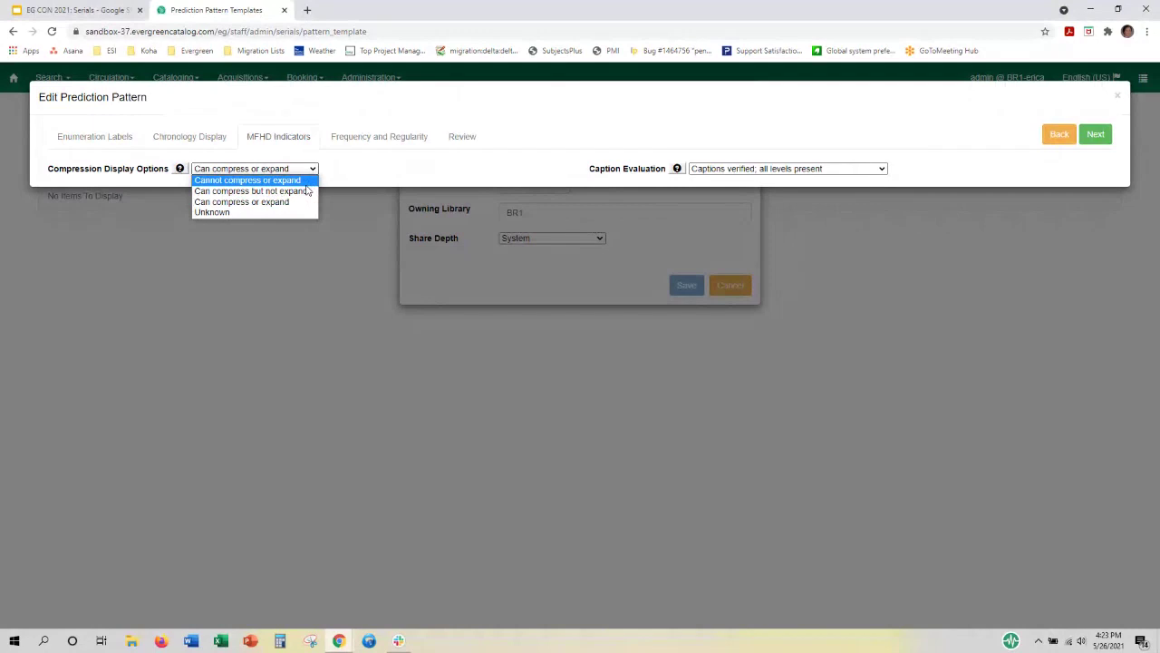
pyautogui.click(305, 202)
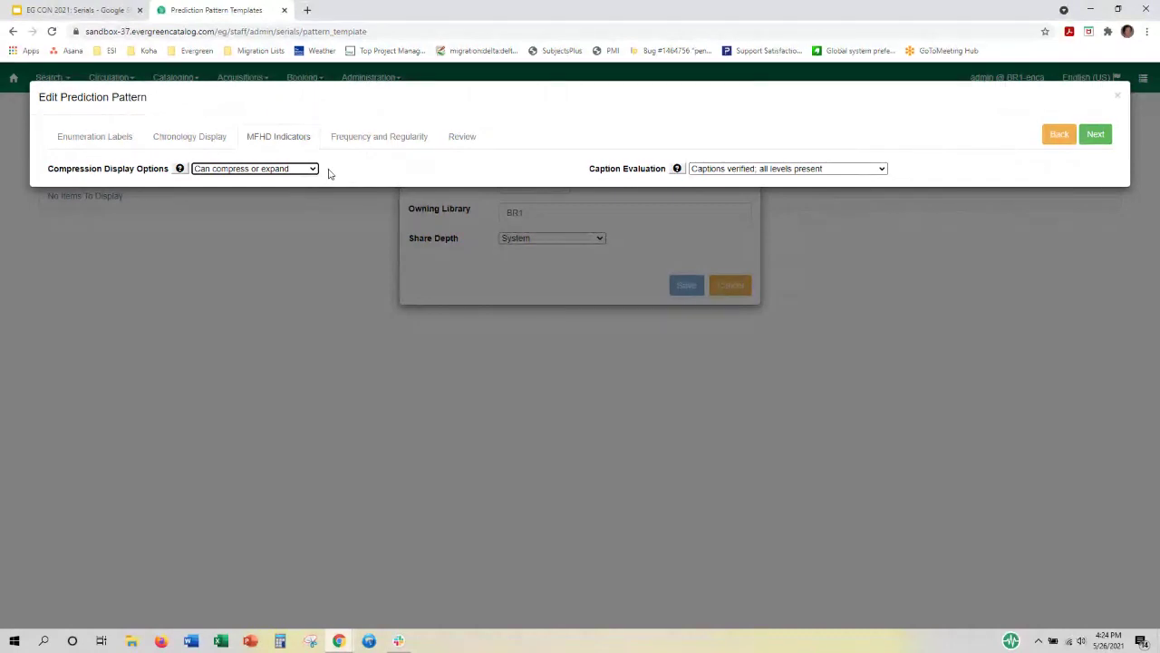
# Continue to the frequency and regularity settings and choose the pre-selected frequency Quarterly.
pyautogui.click(1101, 137)
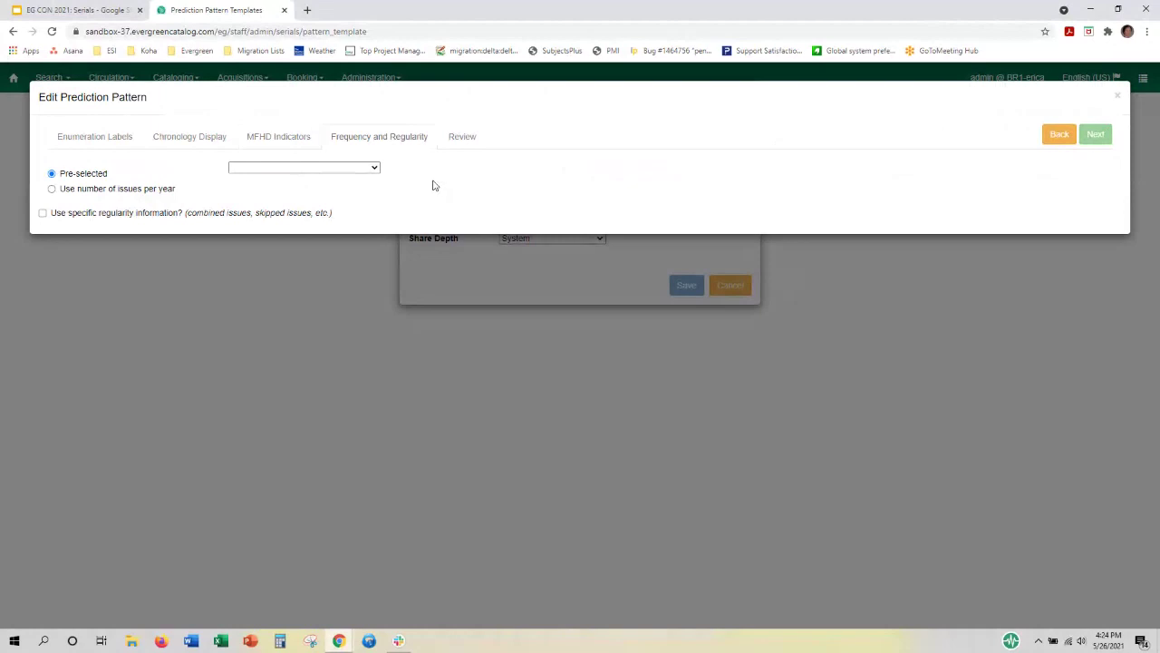
pyautogui.click(376, 170)
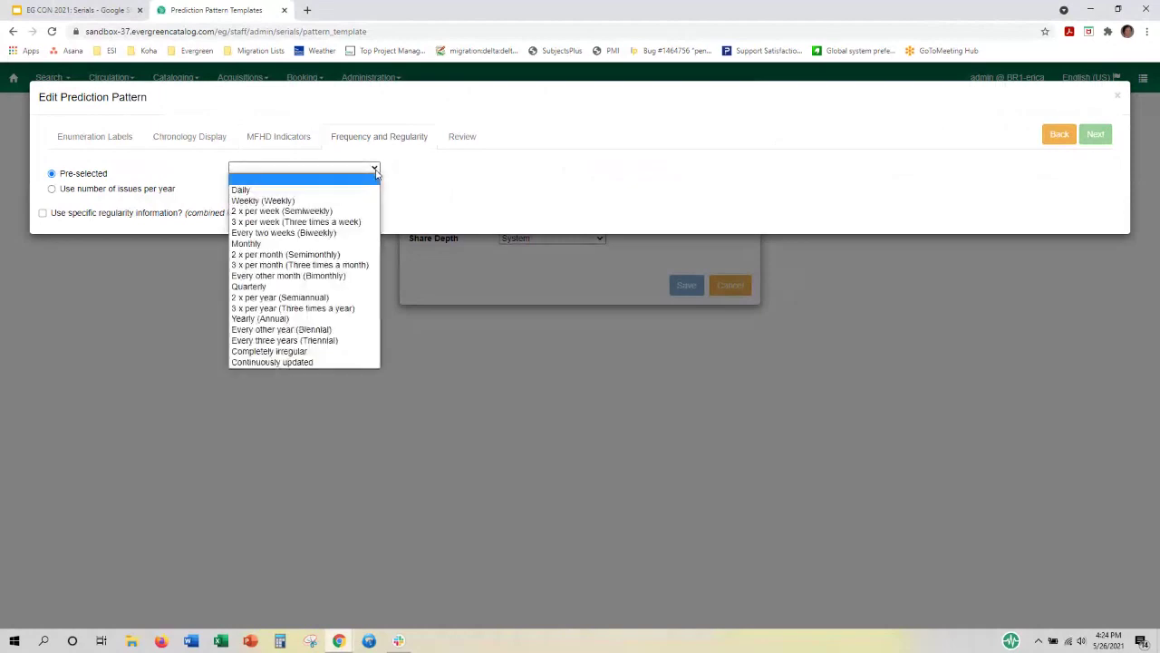
pyautogui.click(273, 288)
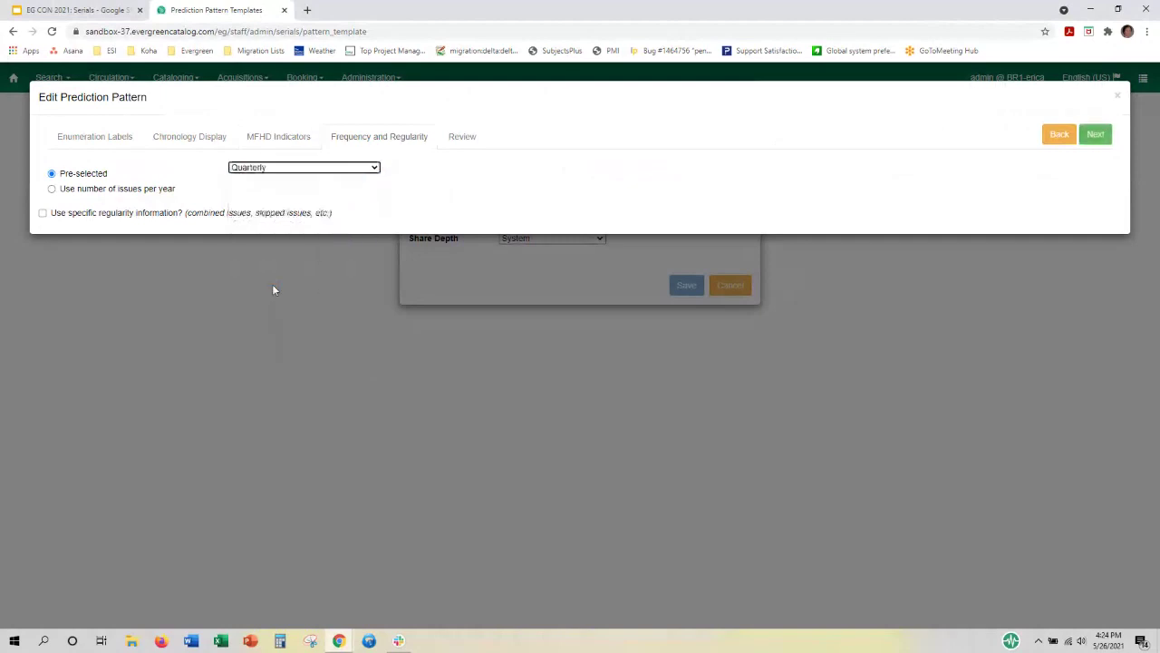
# Examine the number-of-issues-per-year option, the pre-selected frequency choices and the specific regularity options, keeping Quarterly without regularity information.
pyautogui.click(52, 188)
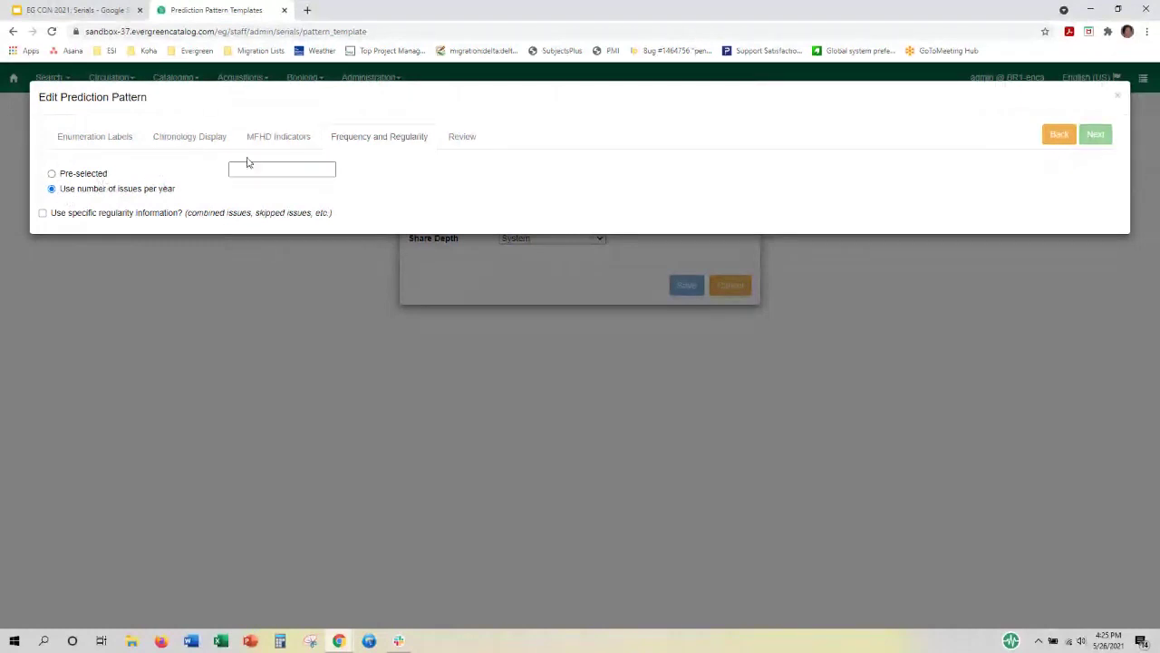
pyautogui.click(51, 174)
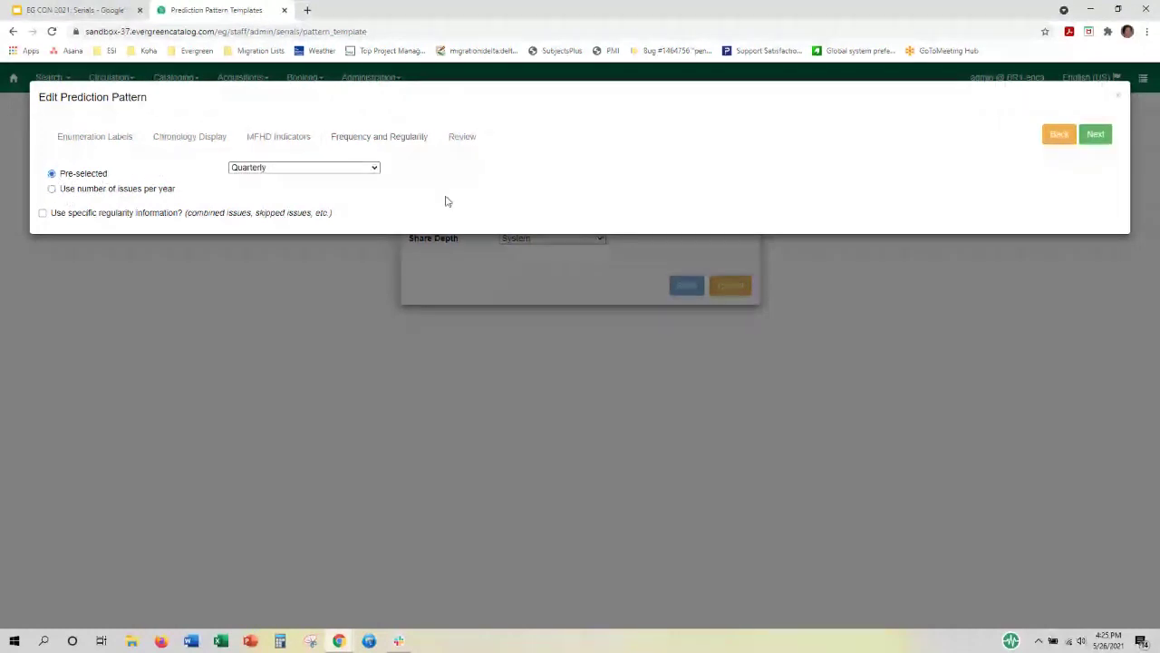
pyautogui.click(370, 169)
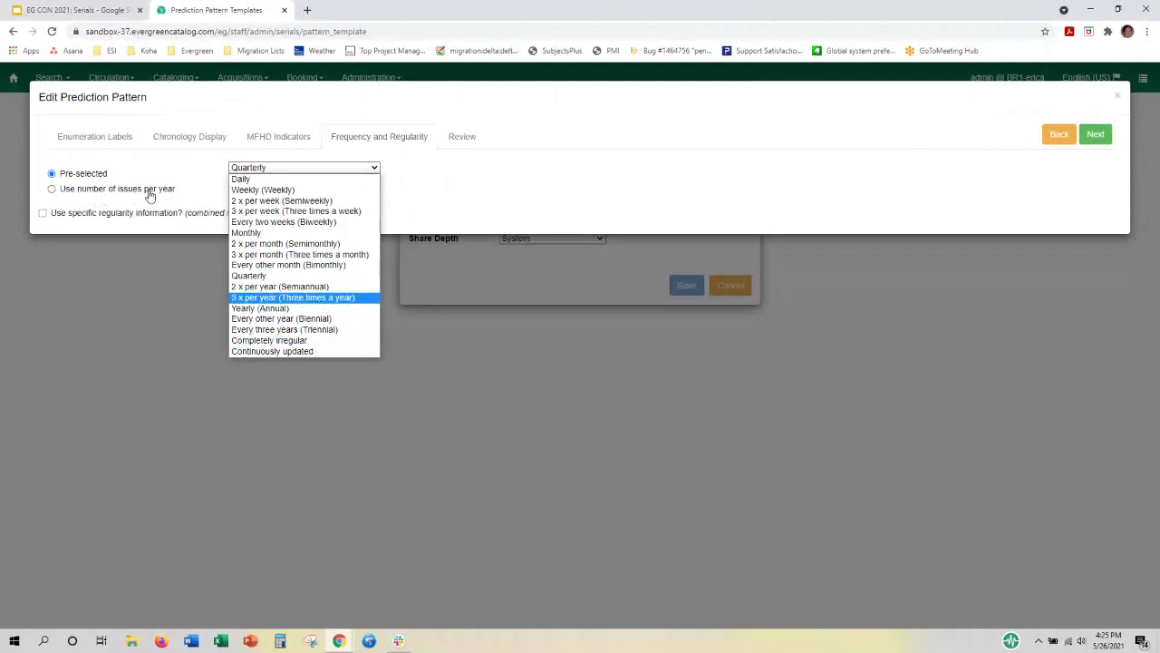
pyautogui.click(314, 169)
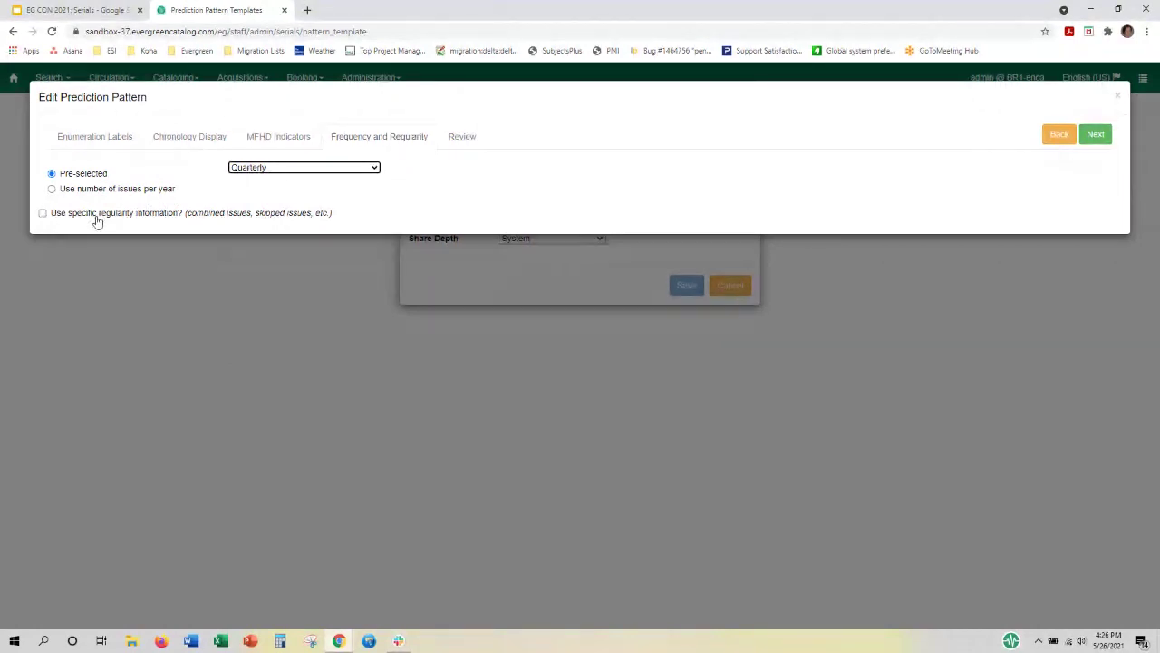
pyautogui.click(43, 214)
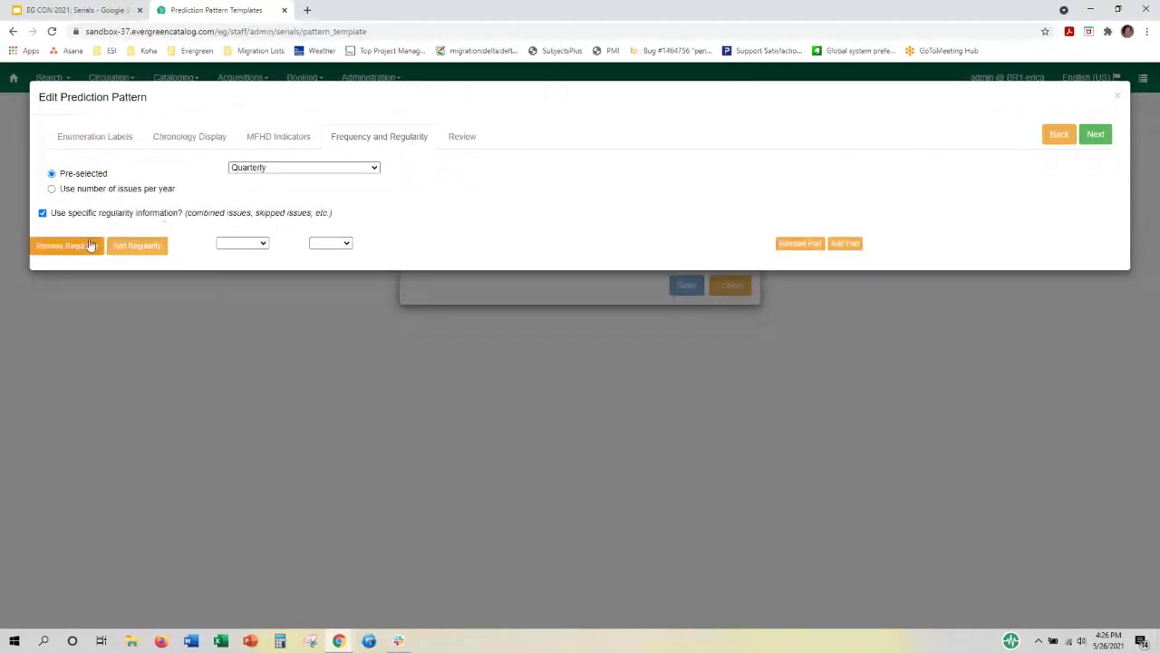
pyautogui.click(42, 216)
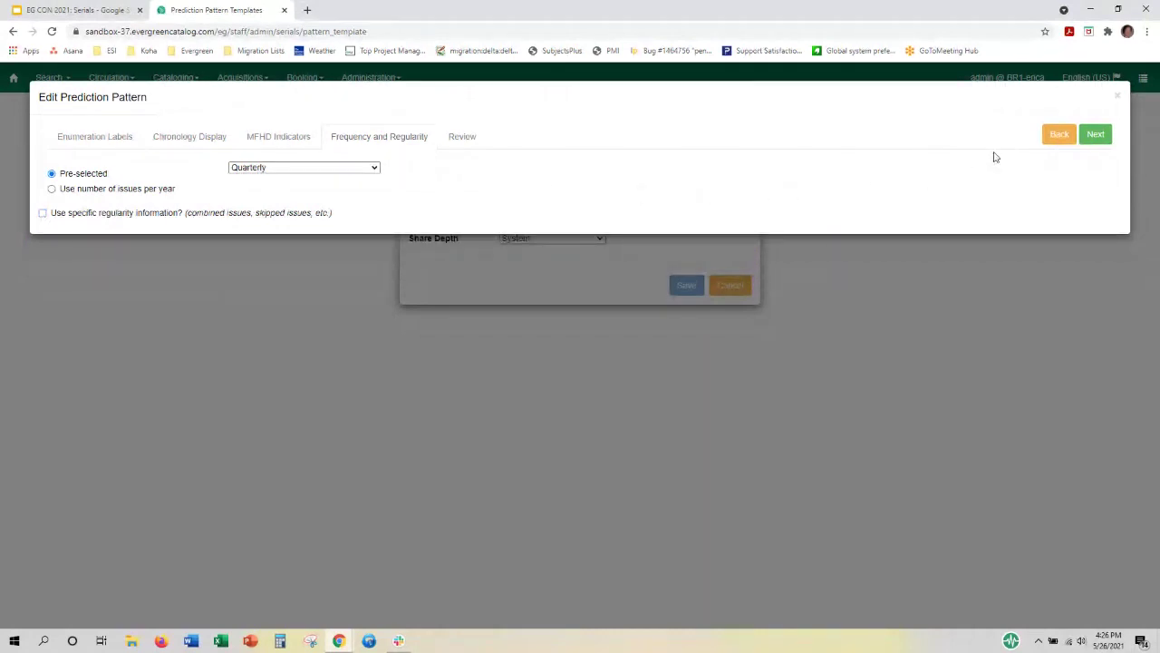
# Continue to the pattern review, examine the raw pattern code and collapse it again.
pyautogui.click(1095, 135)
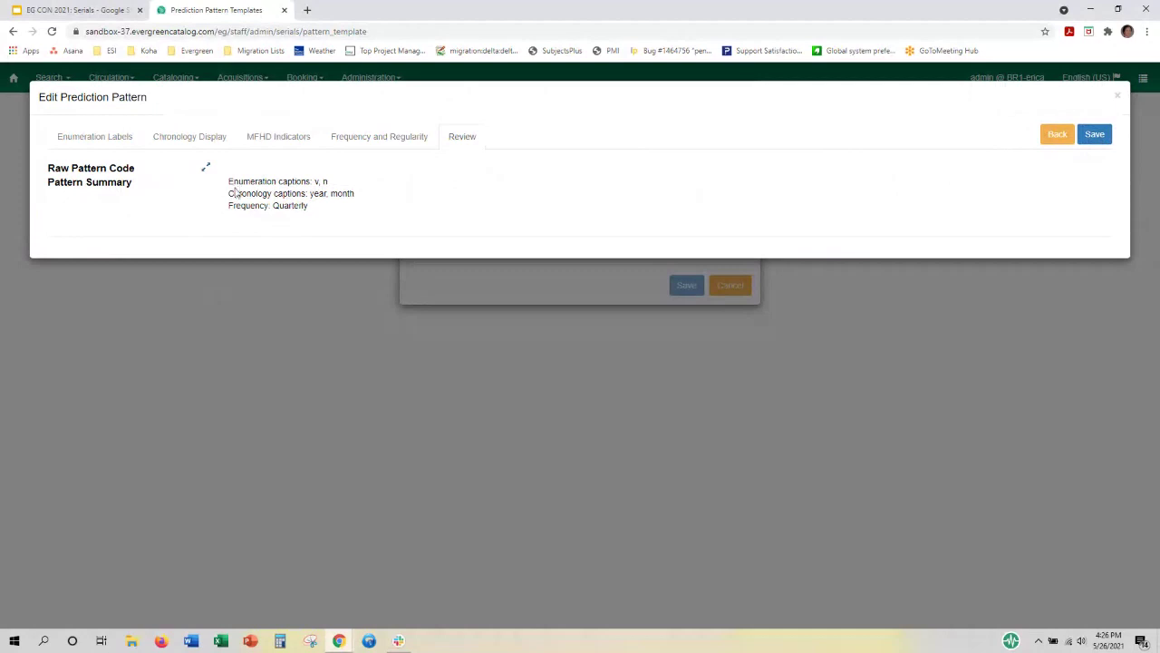
pyautogui.click(205, 168)
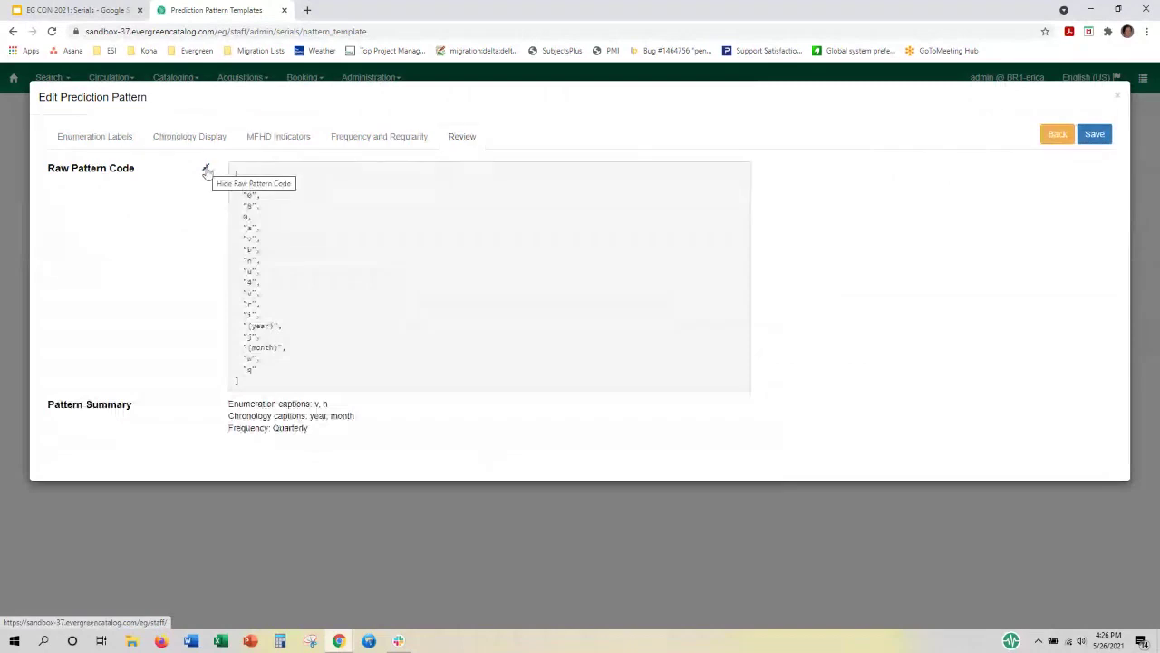
pyautogui.moveTo(246, 227); pyautogui.dragTo(256, 368)
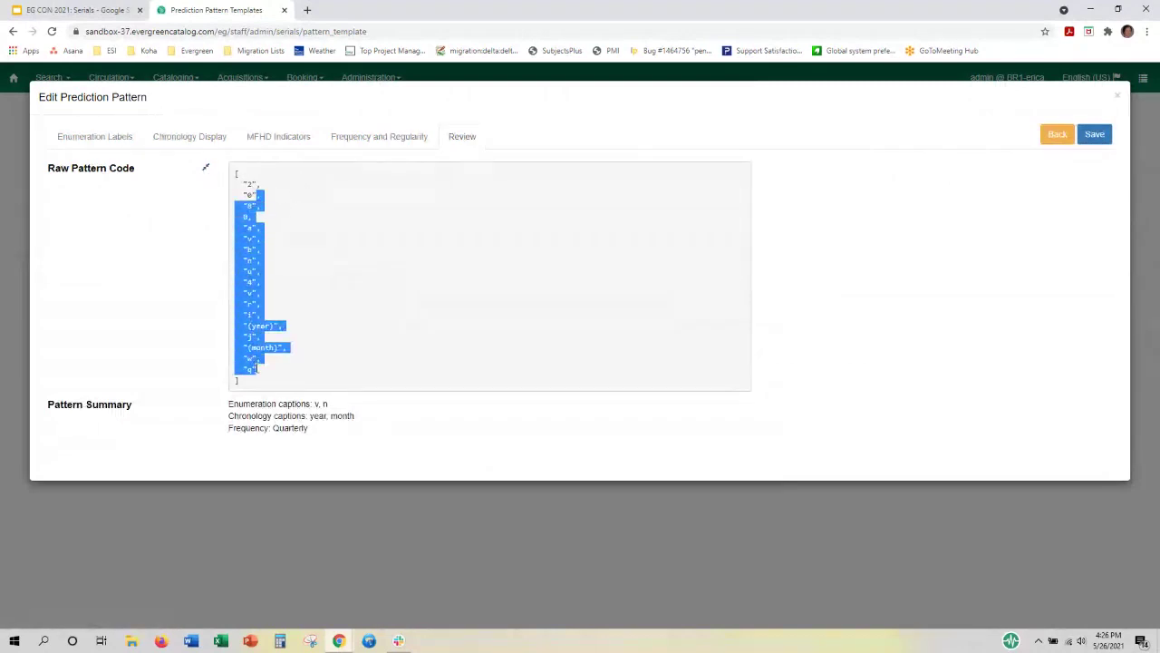
pyautogui.click(257, 368)
pyautogui.moveTo(257, 368); pyautogui.dragTo(248, 190)
pyautogui.click(253, 203)
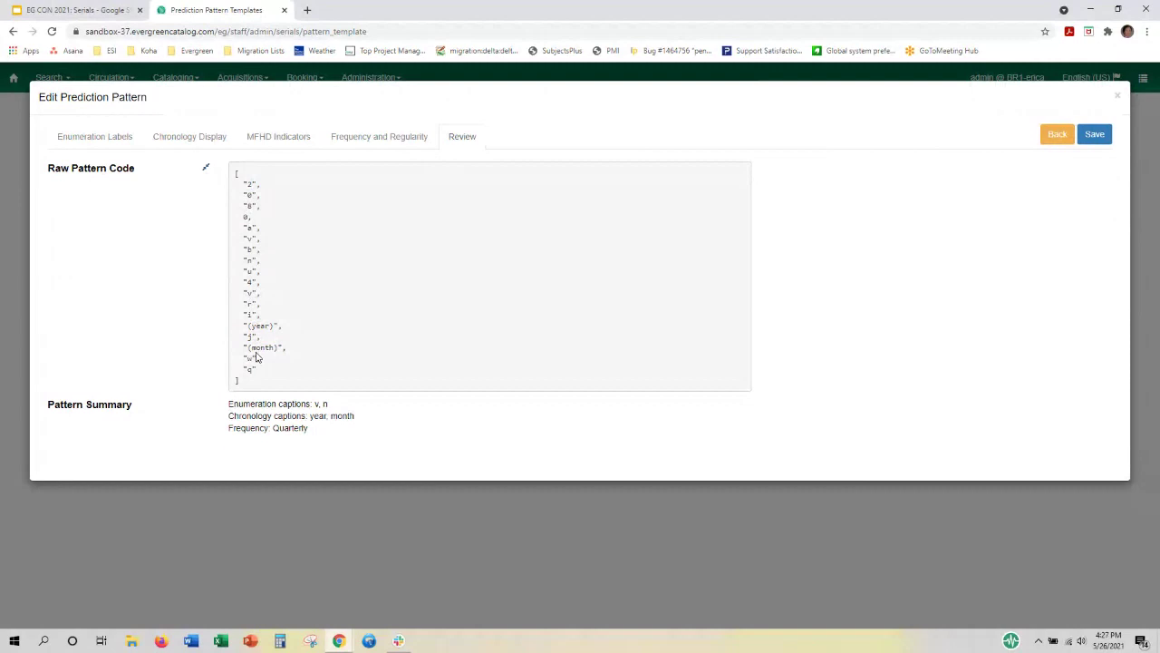
pyautogui.click(206, 170)
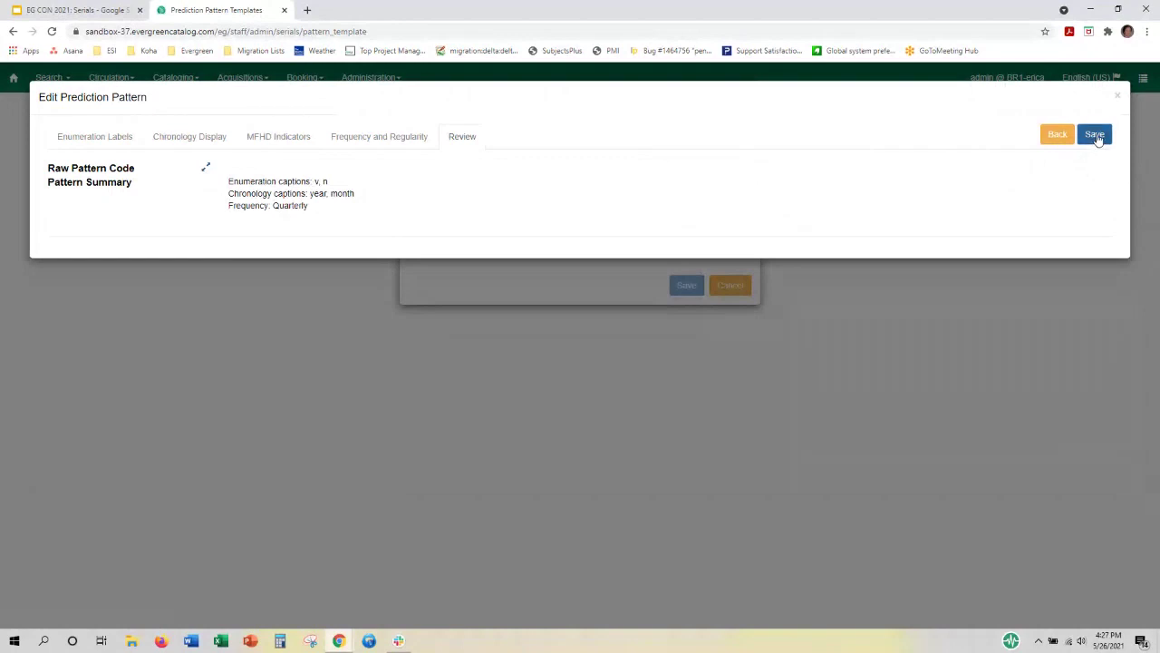
# Save the prediction pattern and the Quarterly pattern template.
pyautogui.click(1095, 135)
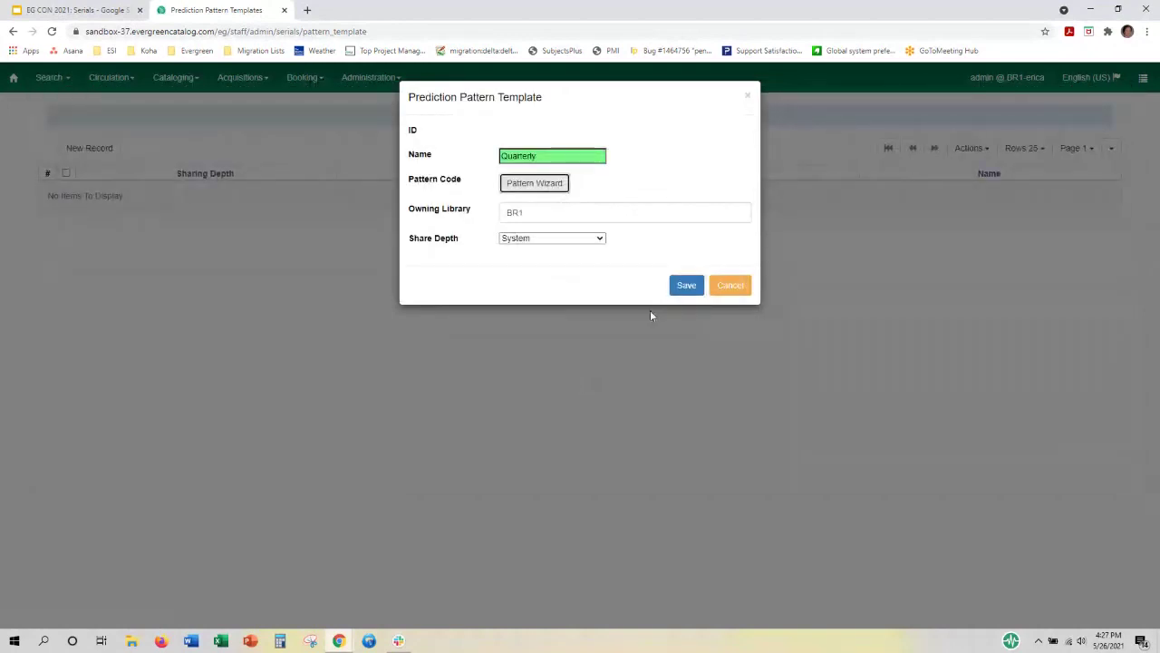
pyautogui.click(686, 285)
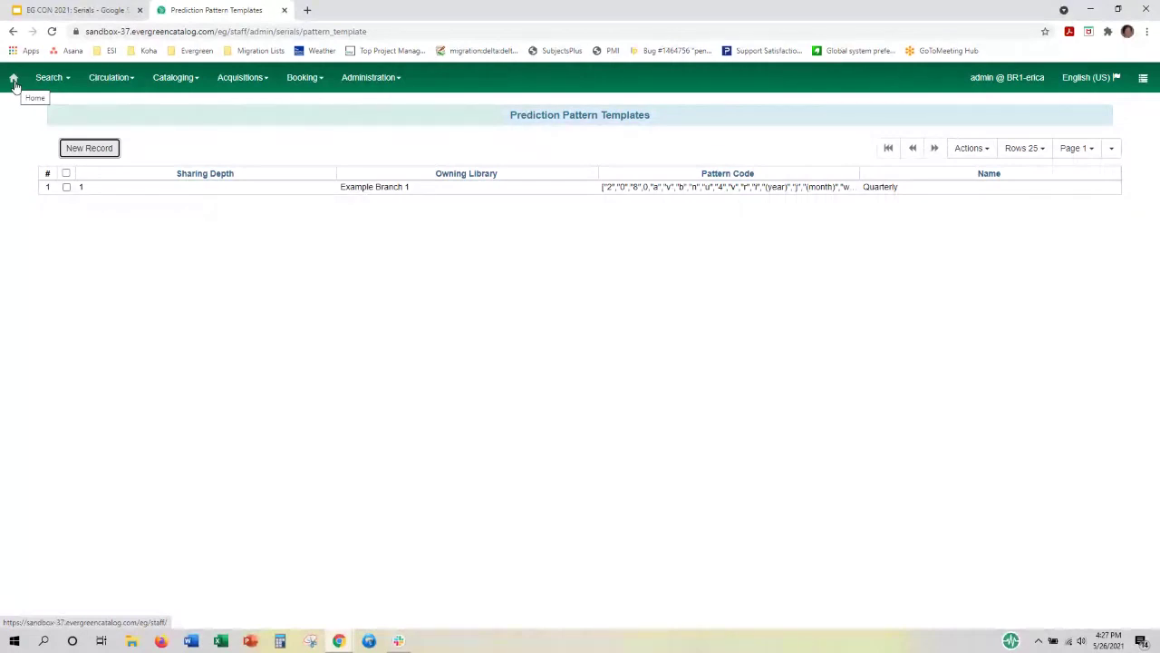
# Search the staff catalog for "ngs" to bring up the NGS magazine record.
pyautogui.click(50, 80)
pyautogui.click(72, 138)
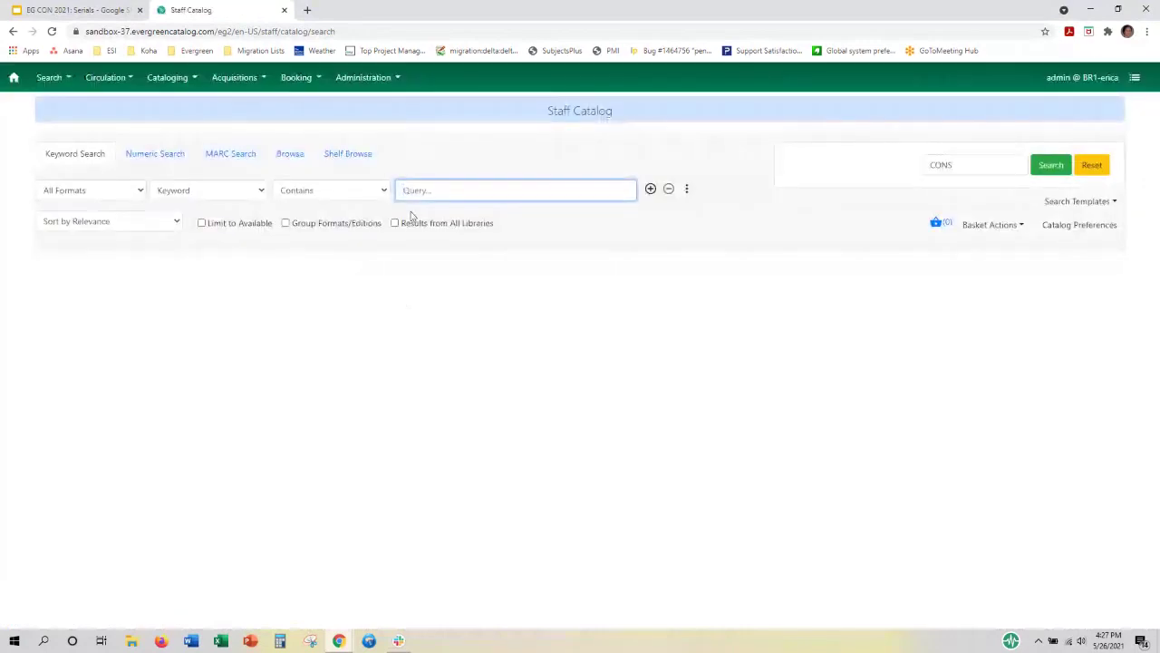
pyautogui.write('ngy')
pyautogui.click(1049, 167)
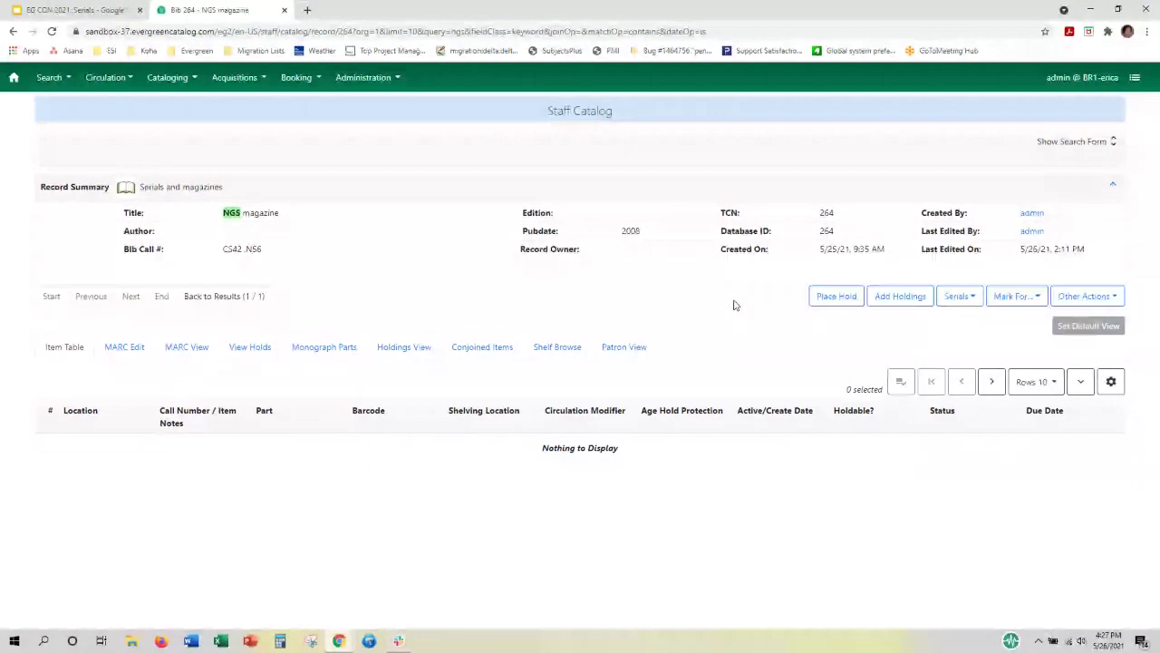
# Examine the NGS magazine's existing MARC holdings record in its MFHDs without the flat text editor, and close it unsaved.
pyautogui.click(966, 302)
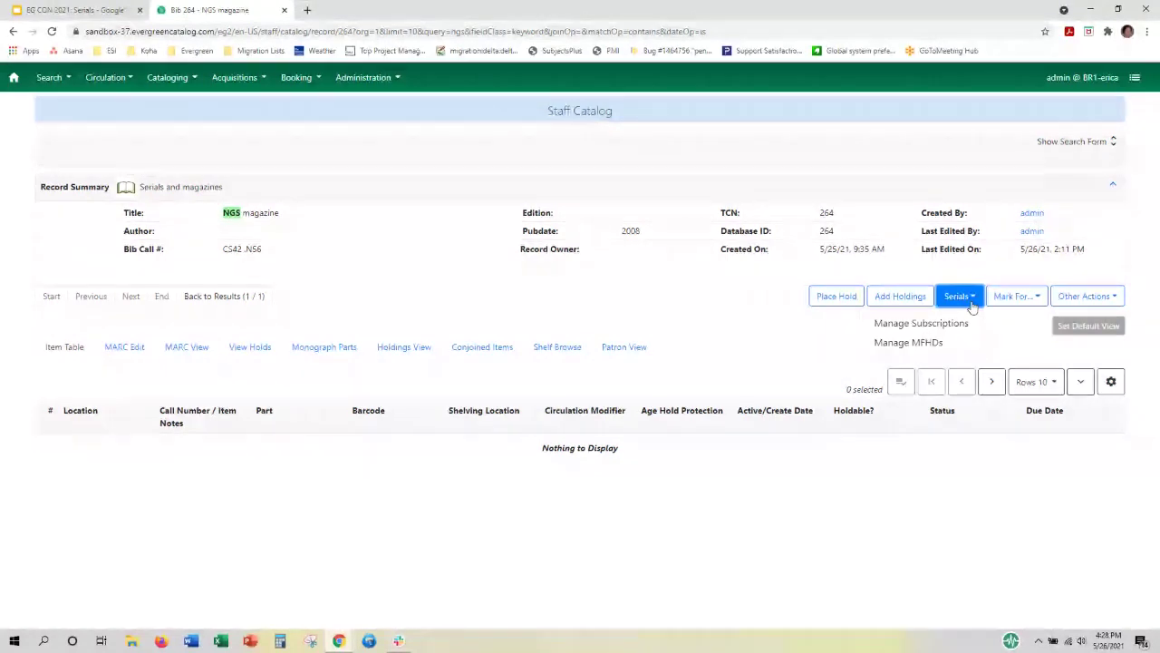
pyautogui.click(930, 349)
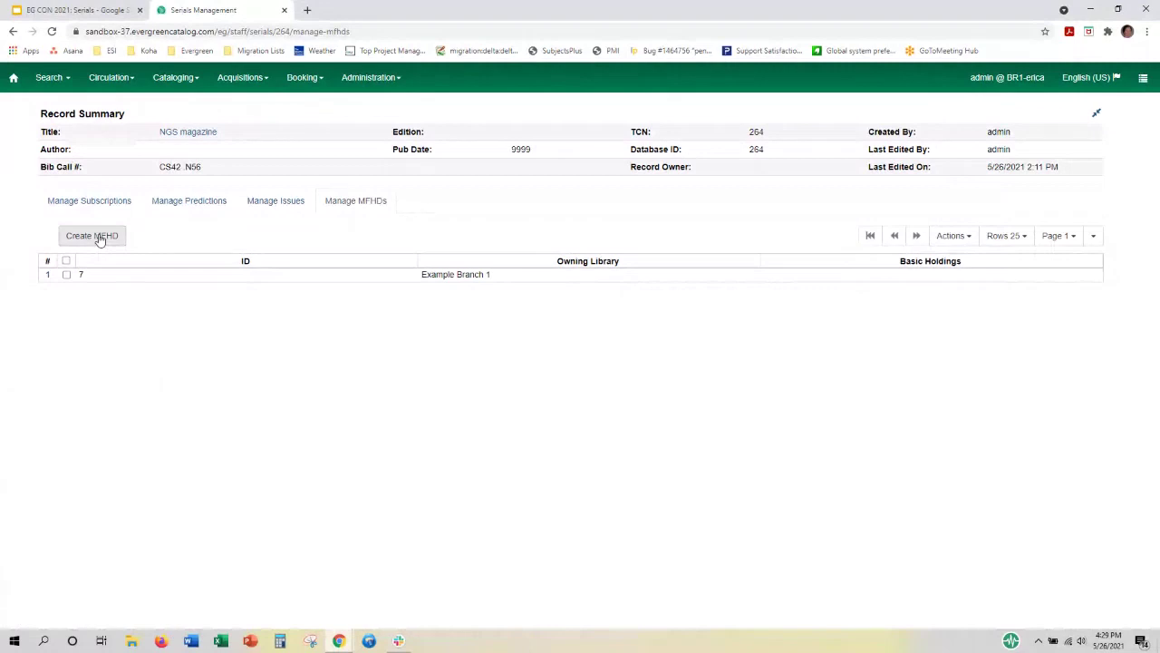
pyautogui.rightClick(267, 281)
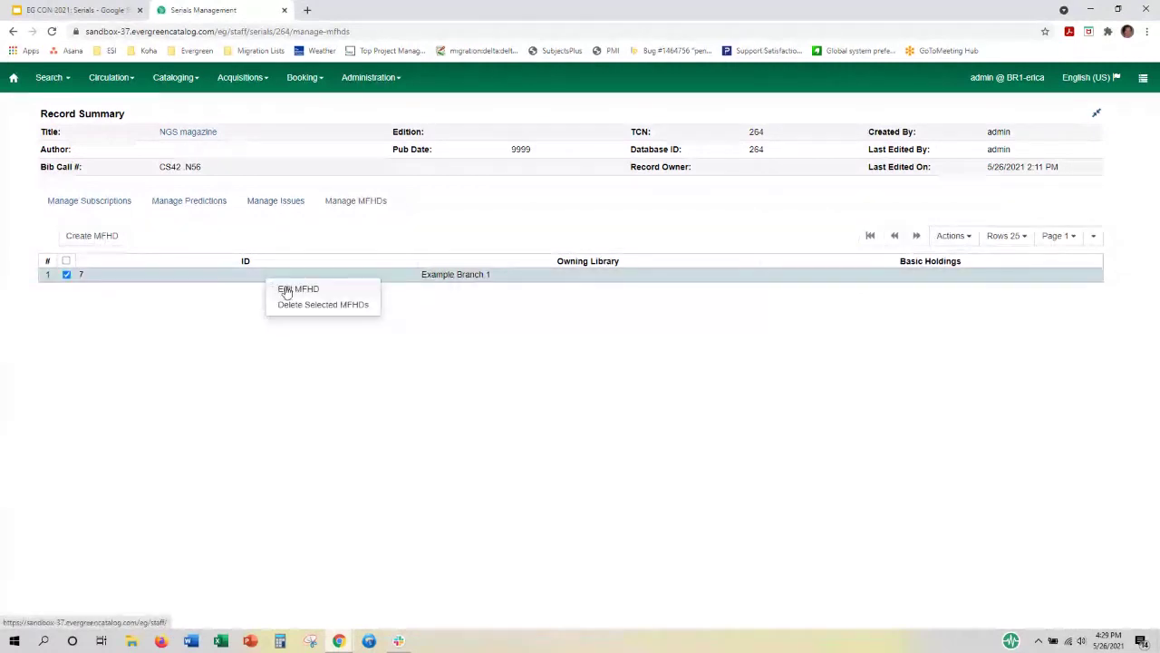
pyautogui.click(284, 289)
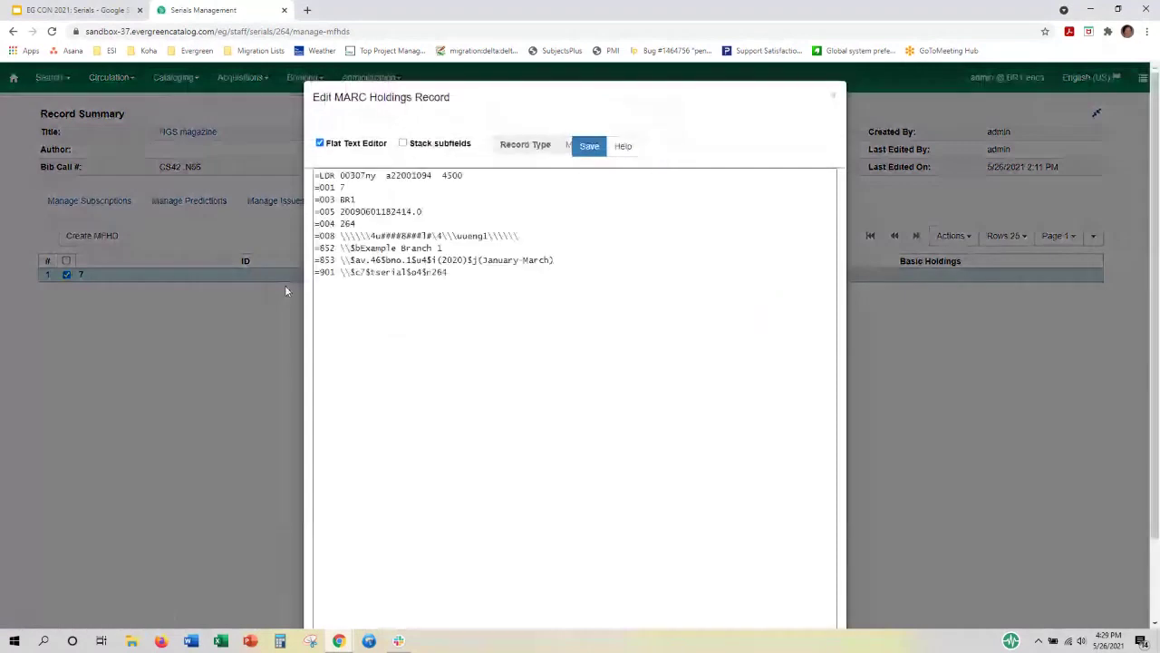
pyautogui.click(320, 143)
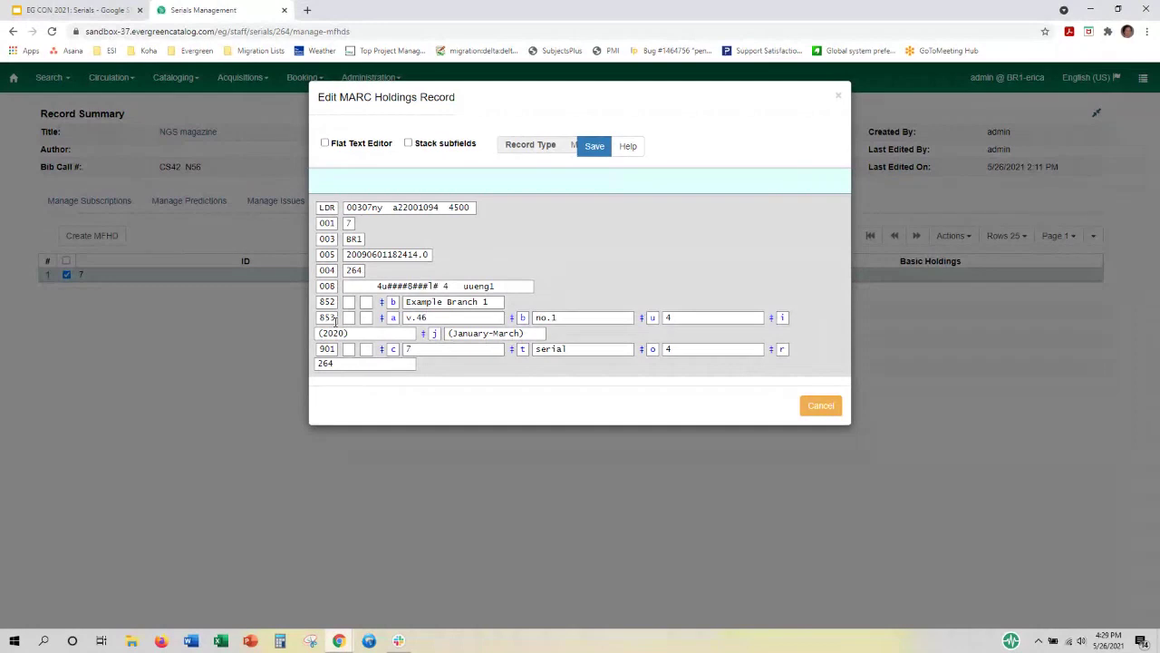
pyautogui.click(822, 407)
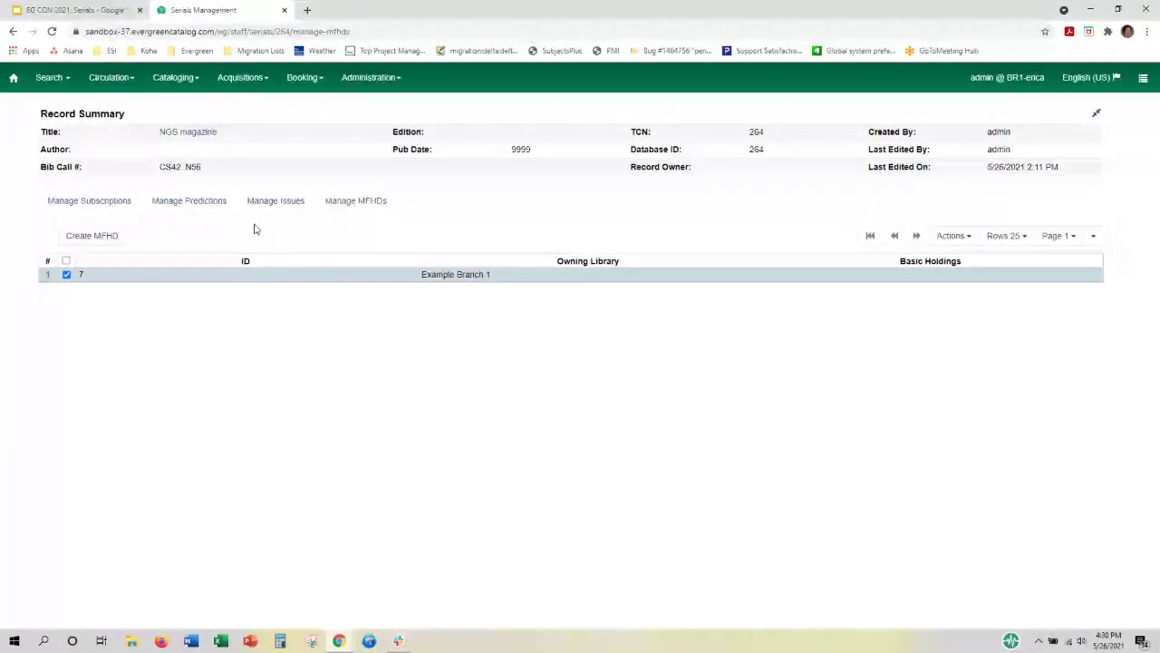
pyautogui.moveTo(86, 31); pyautogui.dragTo(246, 43)
pyautogui.click(460, 315)
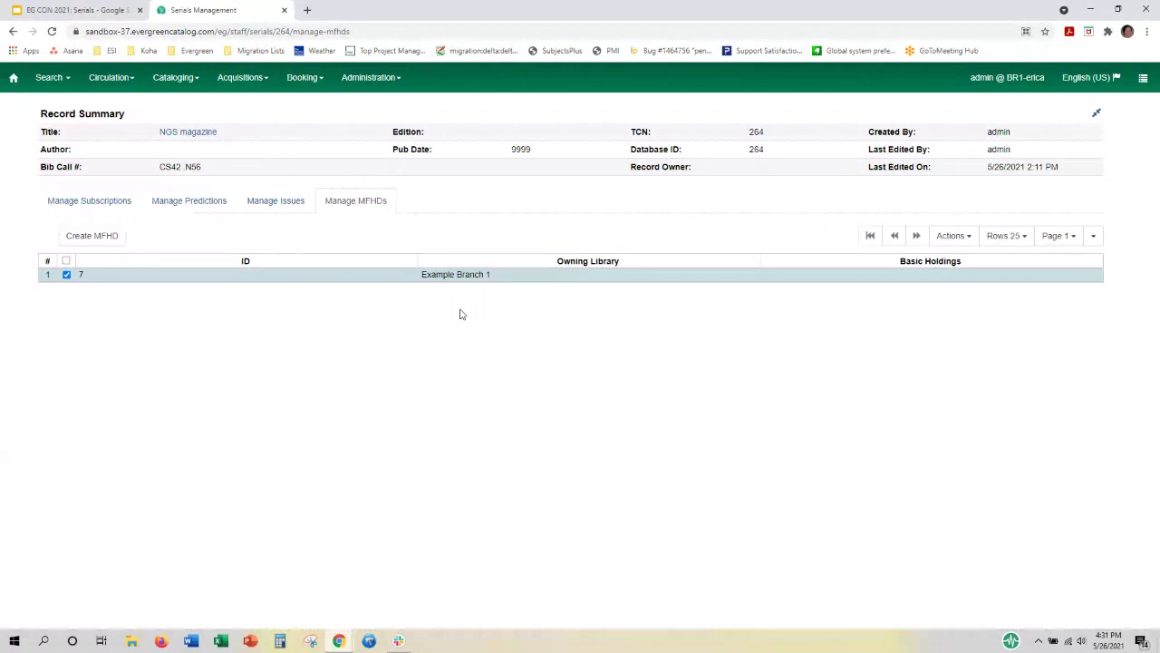
# Return to the NGS magazine record, open its subscription management and start a new subscription.
pyautogui.click(194, 136)
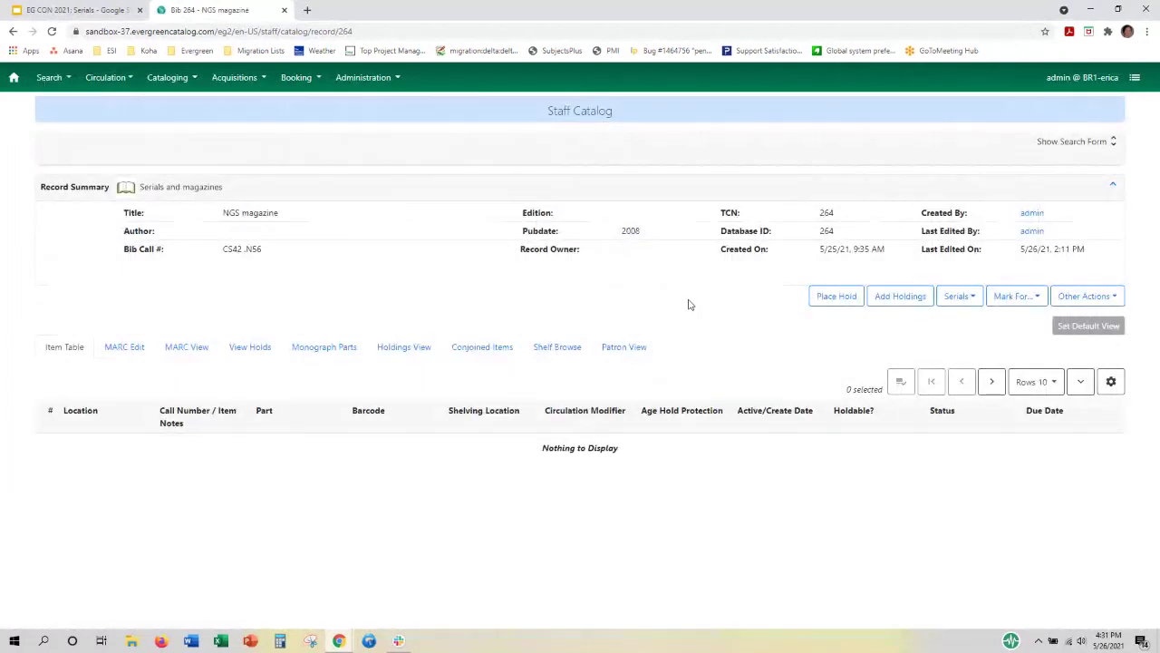
pyautogui.click(971, 299)
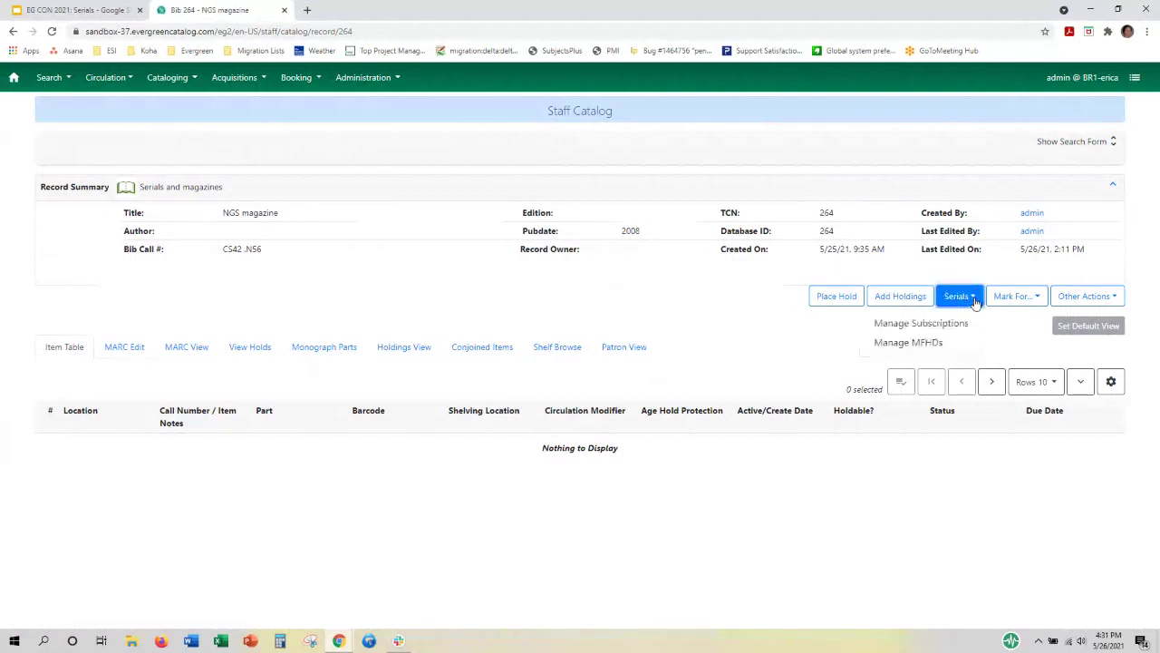
pyautogui.click(957, 323)
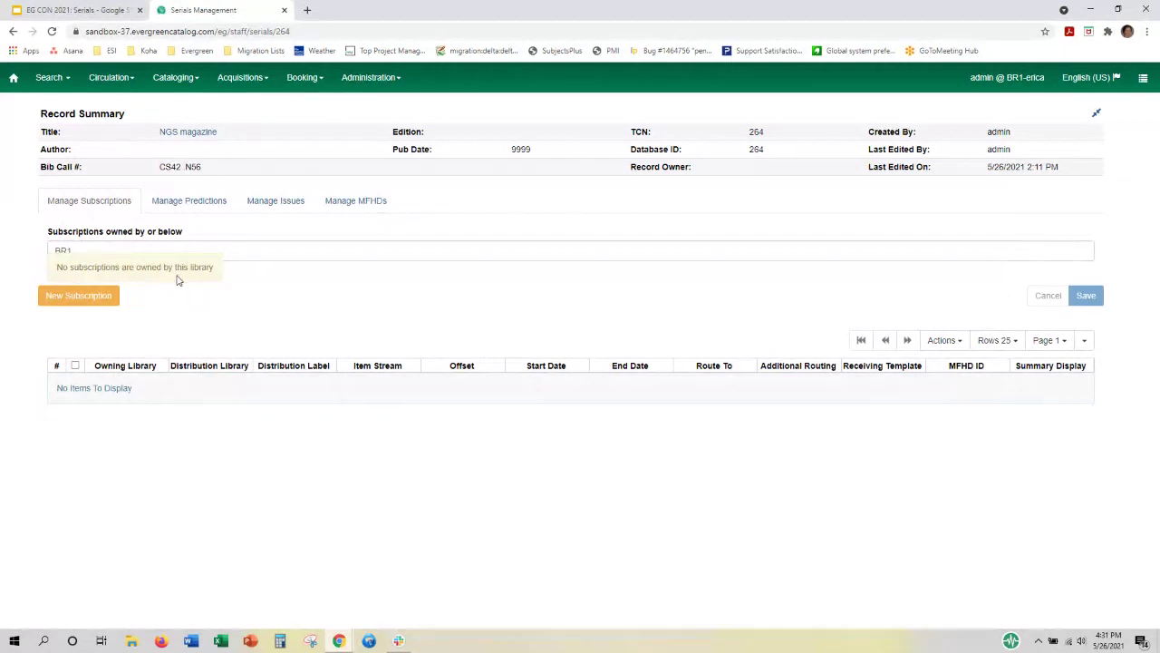
pyautogui.click(83, 299)
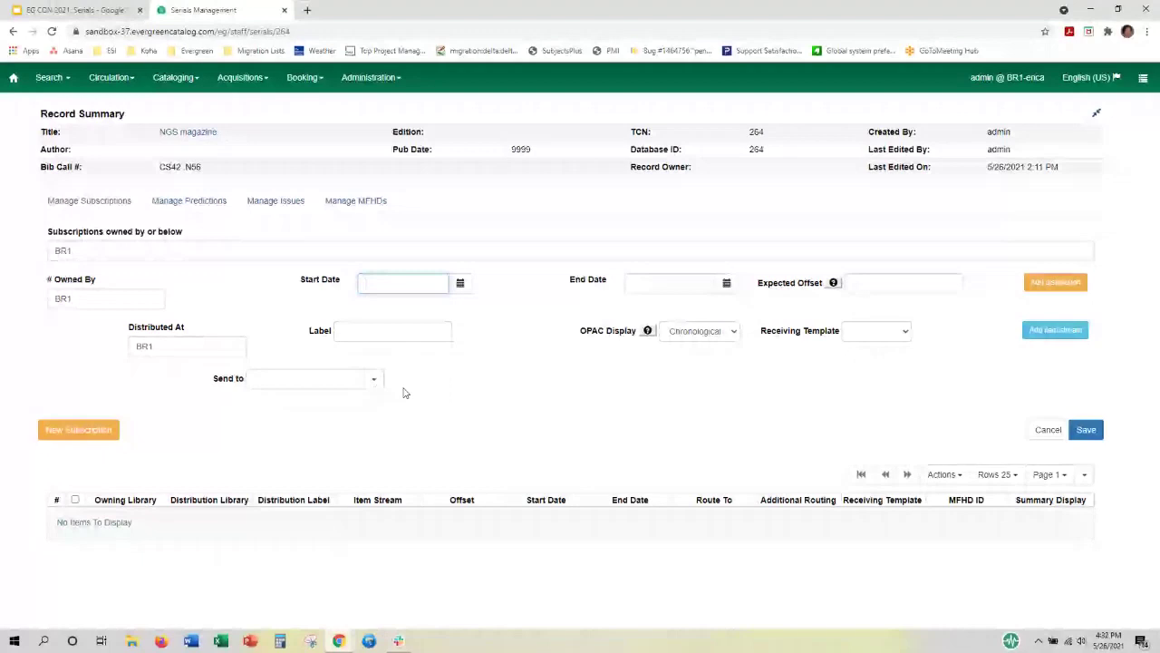
# Check the Send to choices of the new subscription, then add an extra item stream and remove it.
pyautogui.click(373, 381)
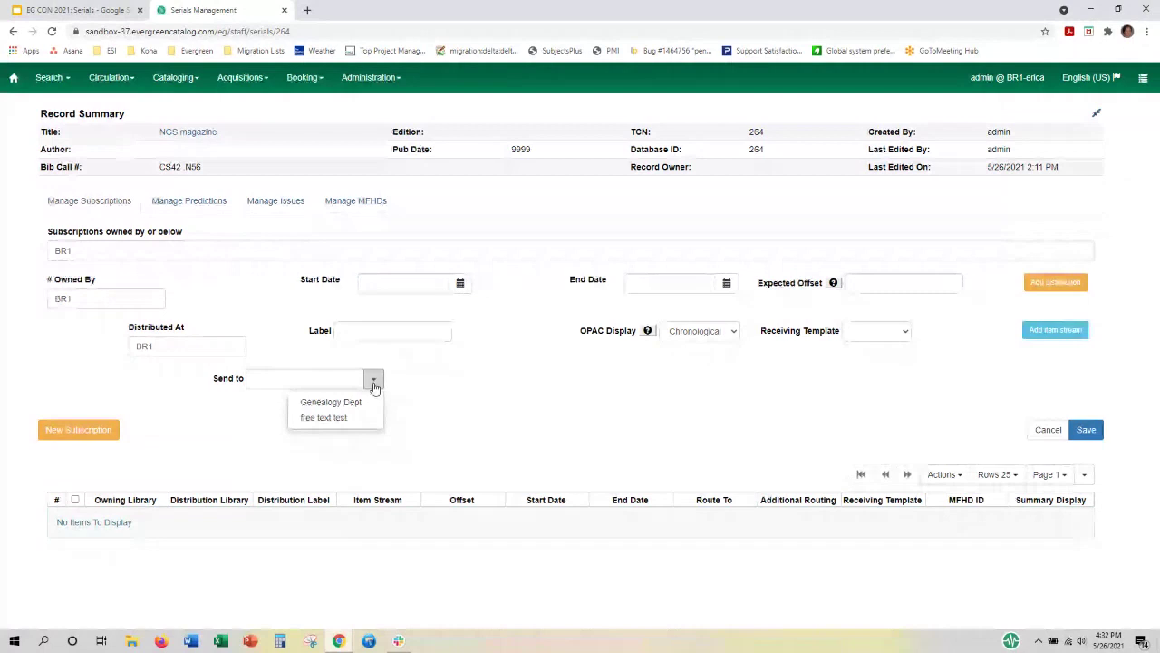
pyautogui.click(373, 384)
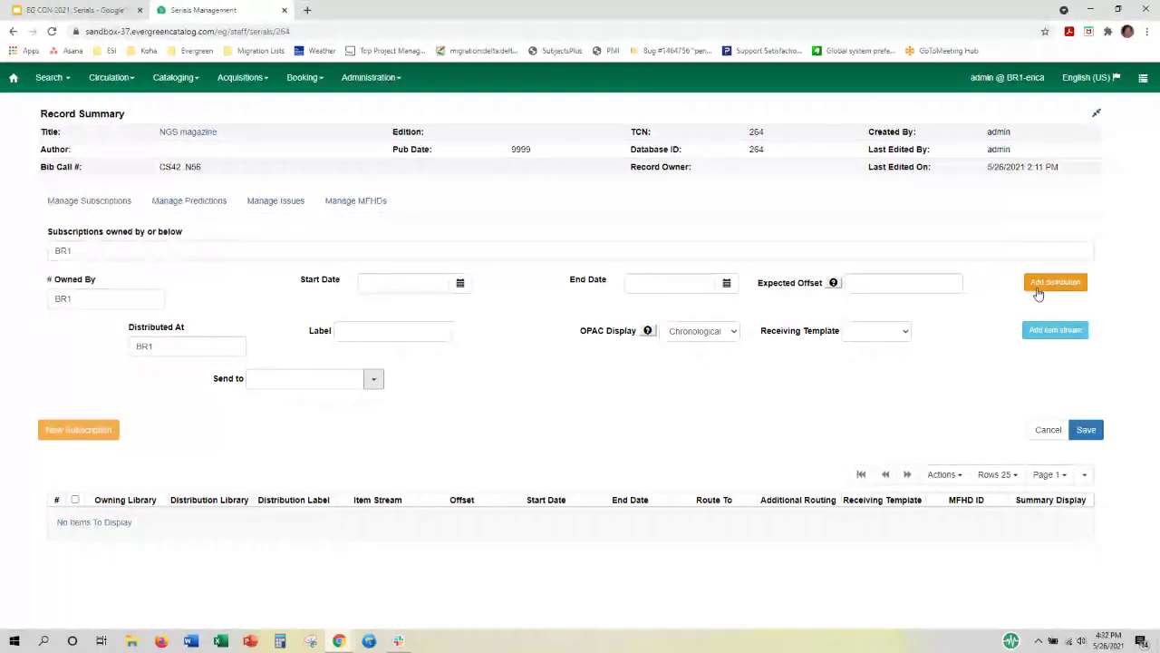
pyautogui.click(1048, 332)
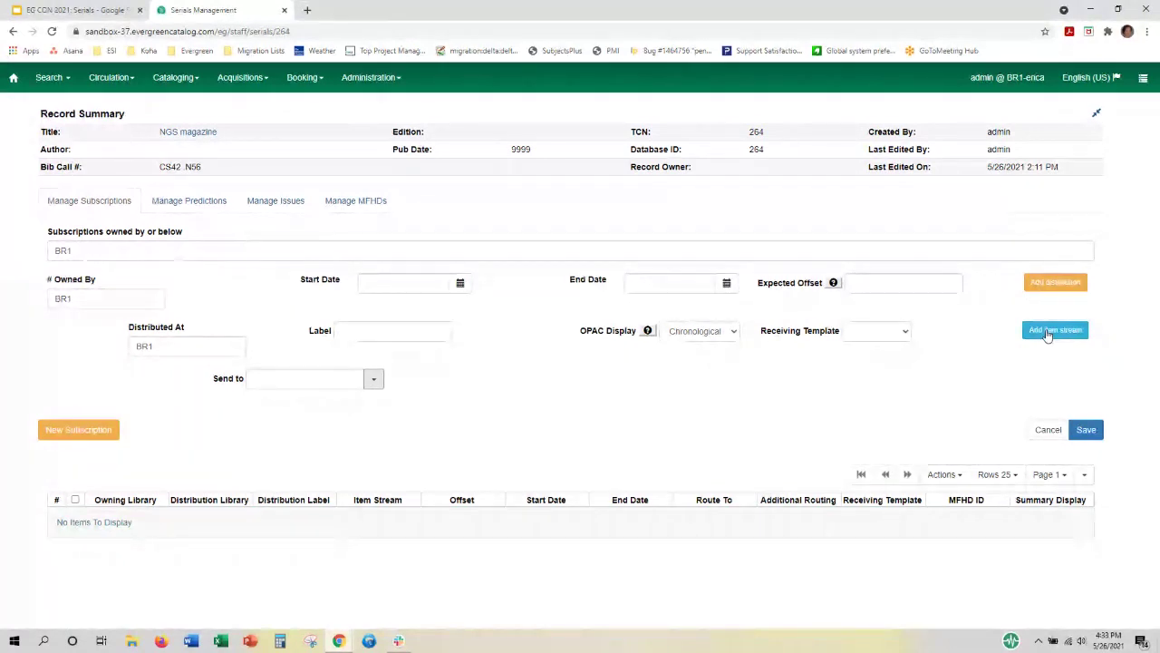
pyautogui.click(1048, 332)
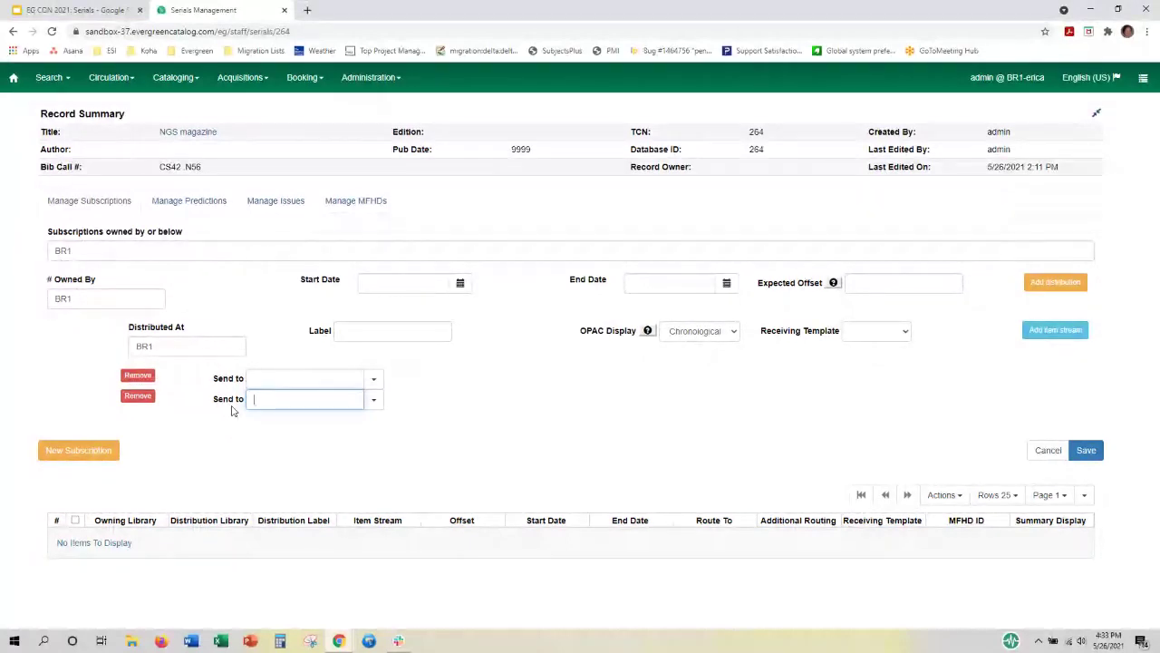
pyautogui.click(140, 396)
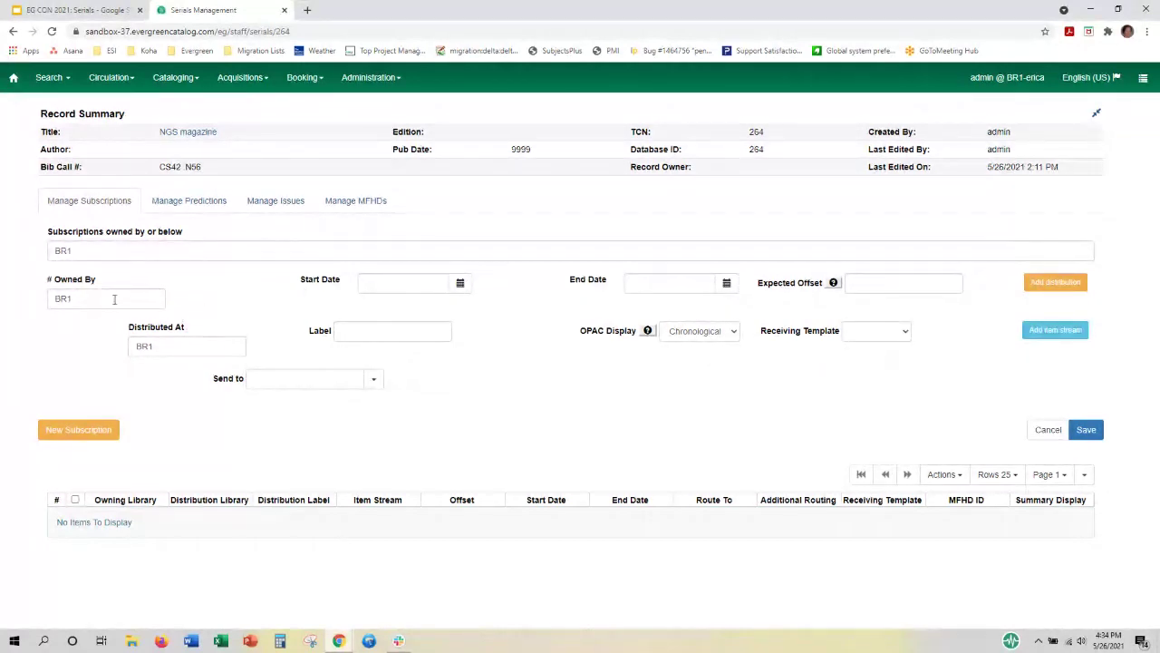
# Set the new subscription's start date to 2021-01-01.
pyautogui.click(460, 283)
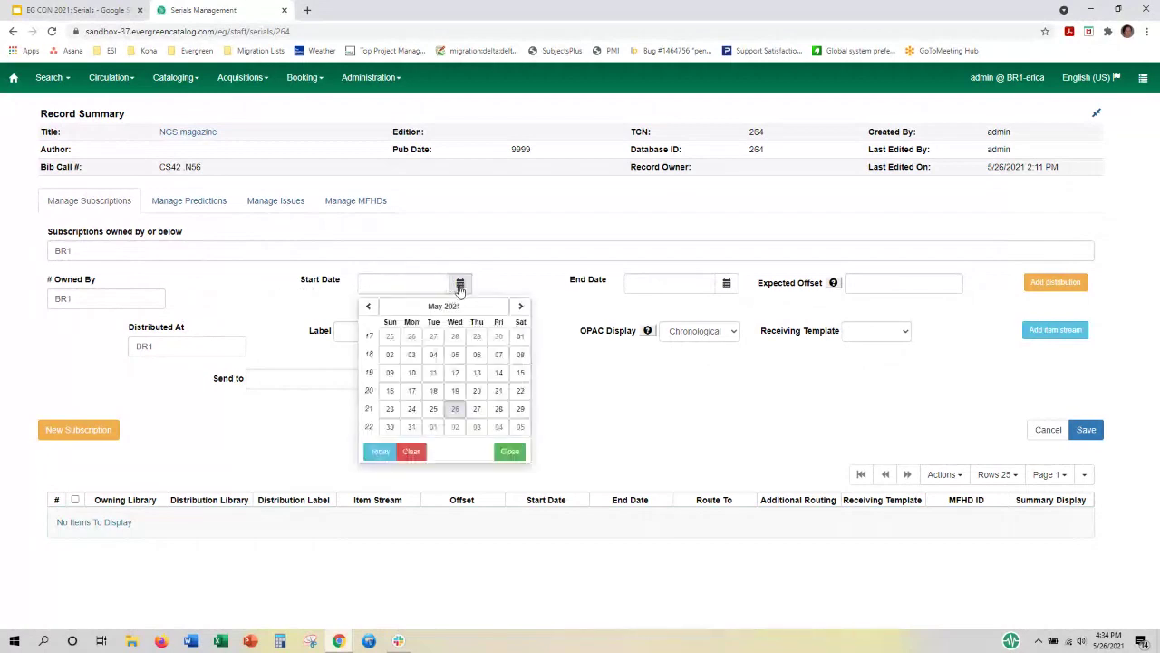
pyautogui.click(368, 307)
pyautogui.click(368, 307)
pyautogui.click(368, 307)
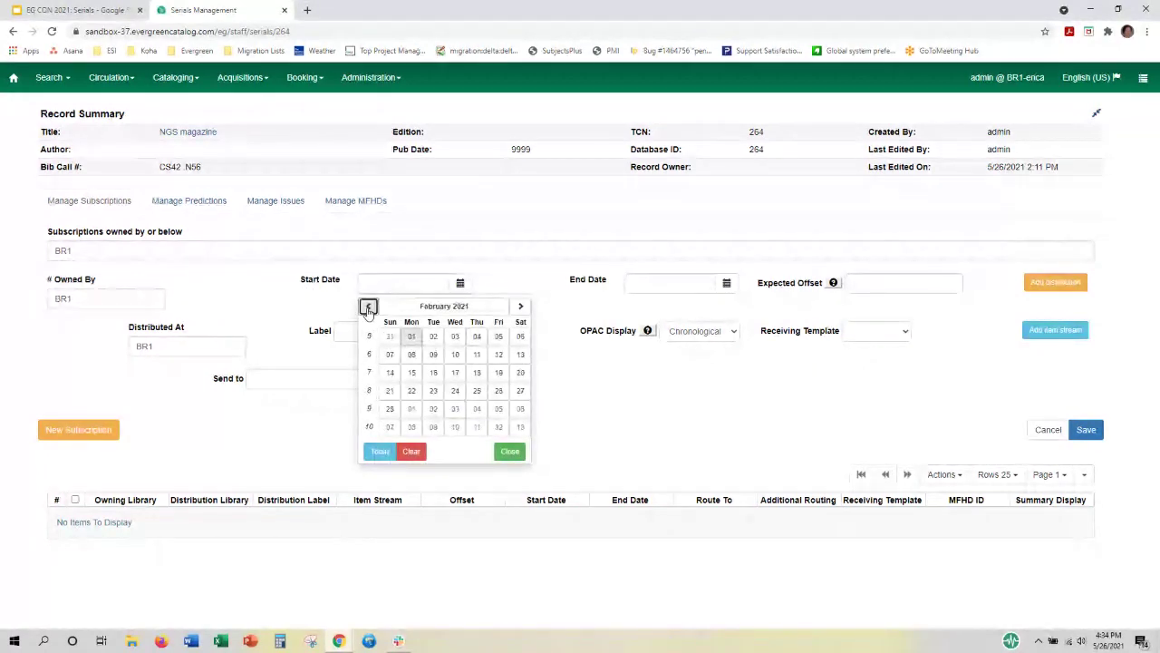
pyautogui.click(368, 308)
pyautogui.click(494, 339)
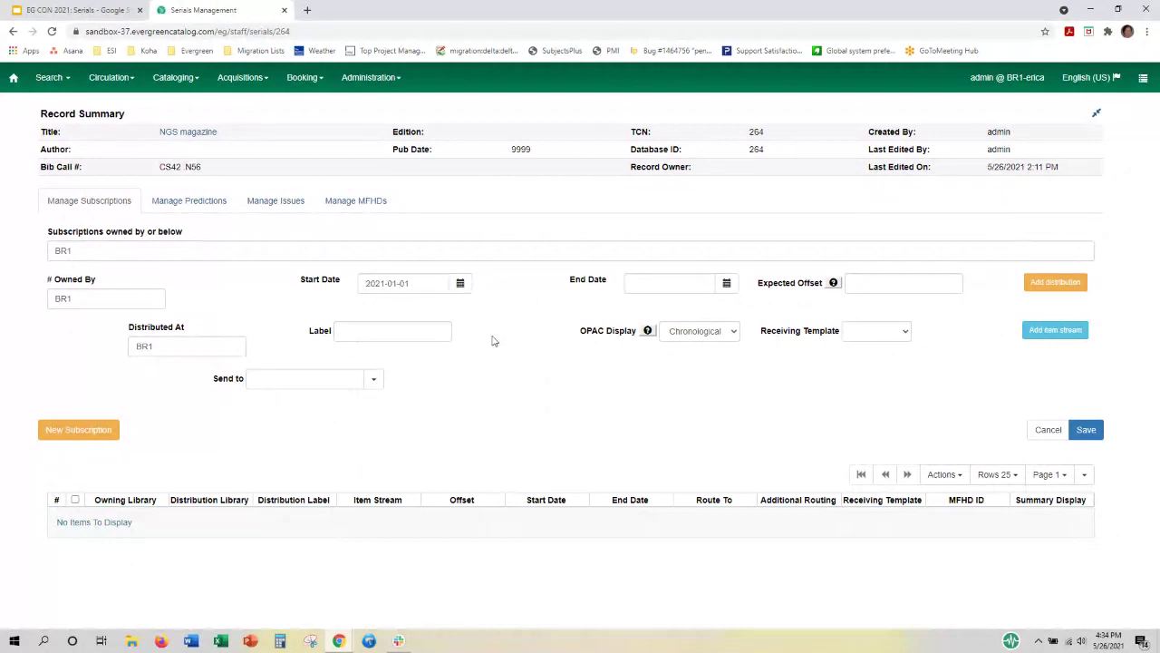
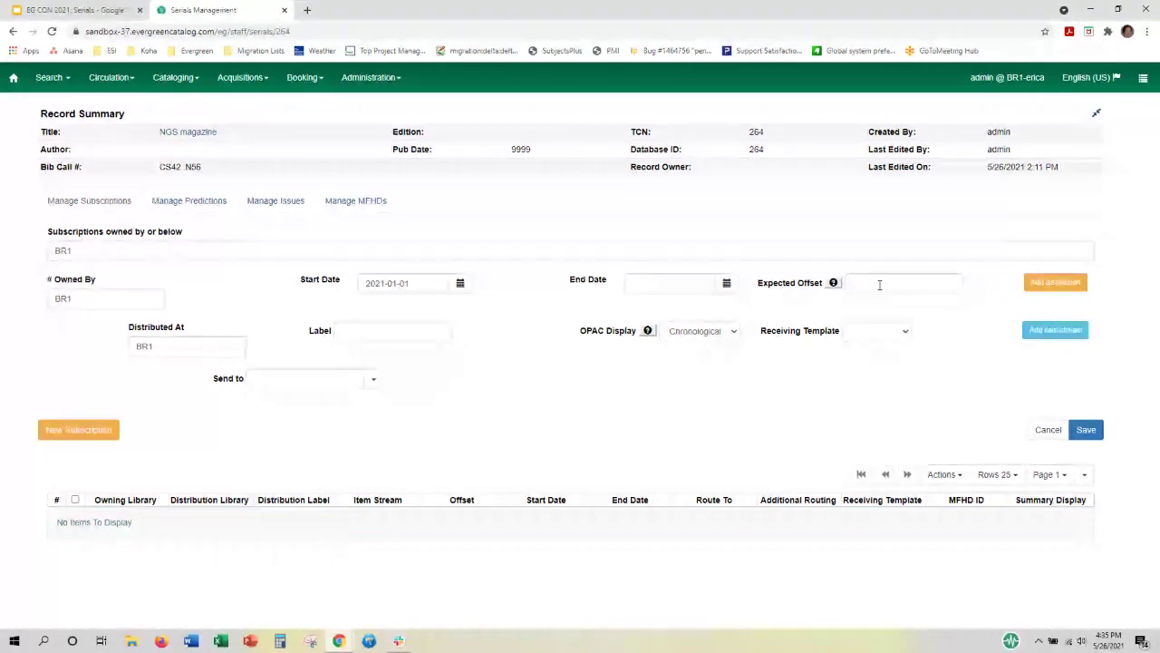
# Label the new subscription's BR1 distribution "BR1 NGS".
pyautogui.moveTo(833, 284)
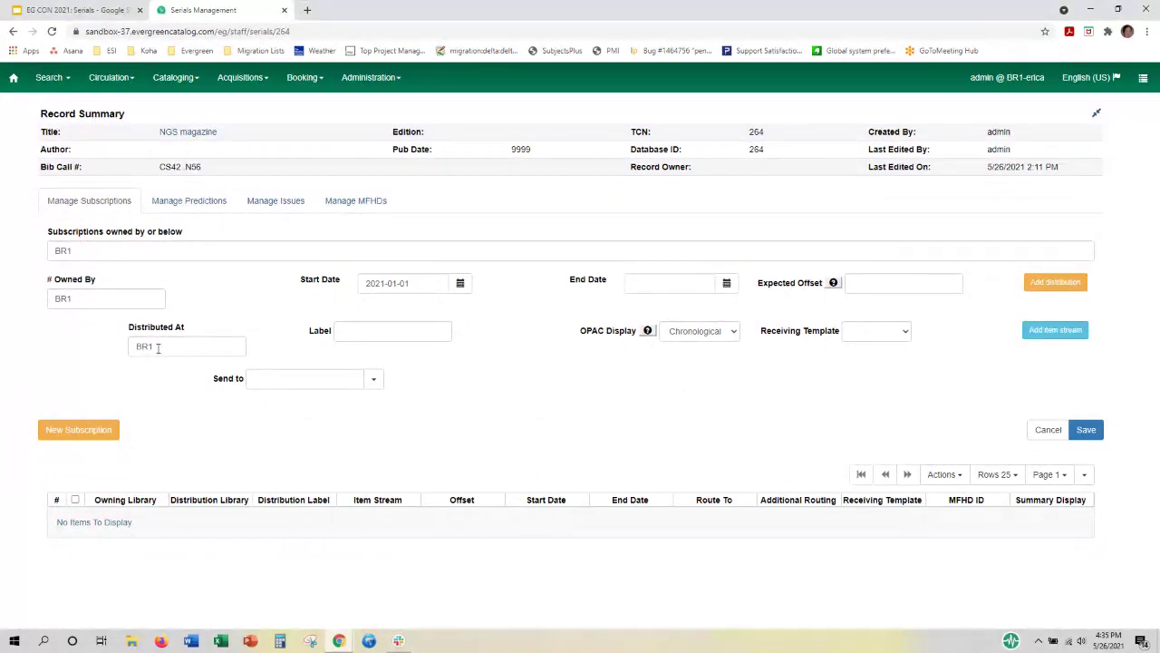
pyautogui.click(395, 331)
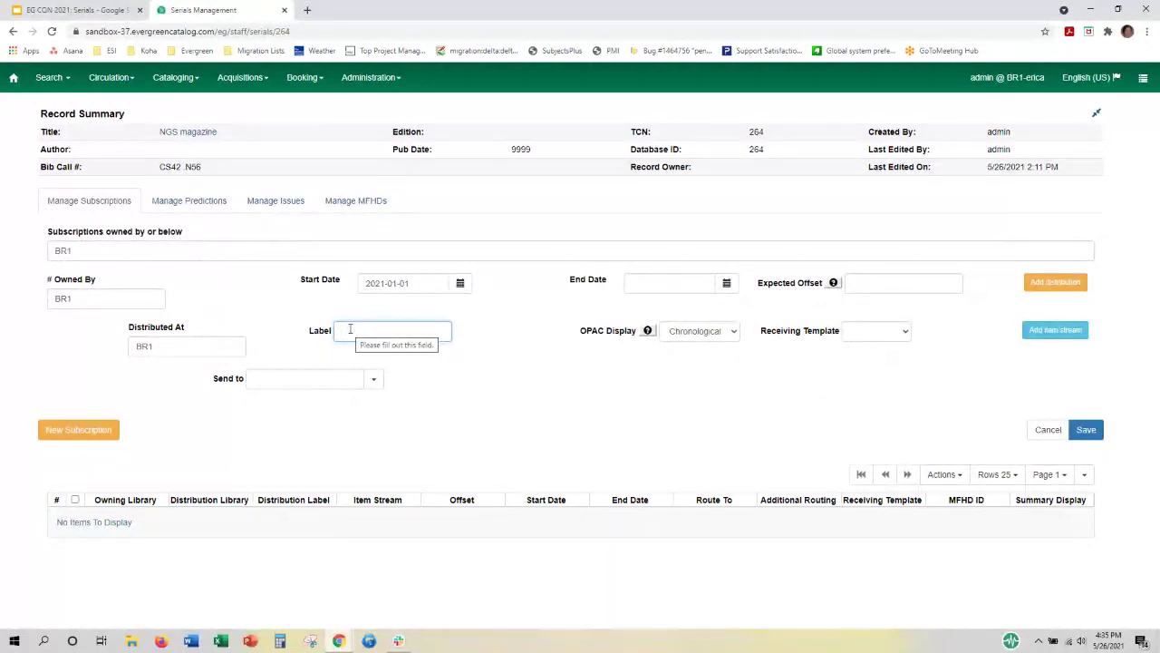
pyautogui.write('BR1')
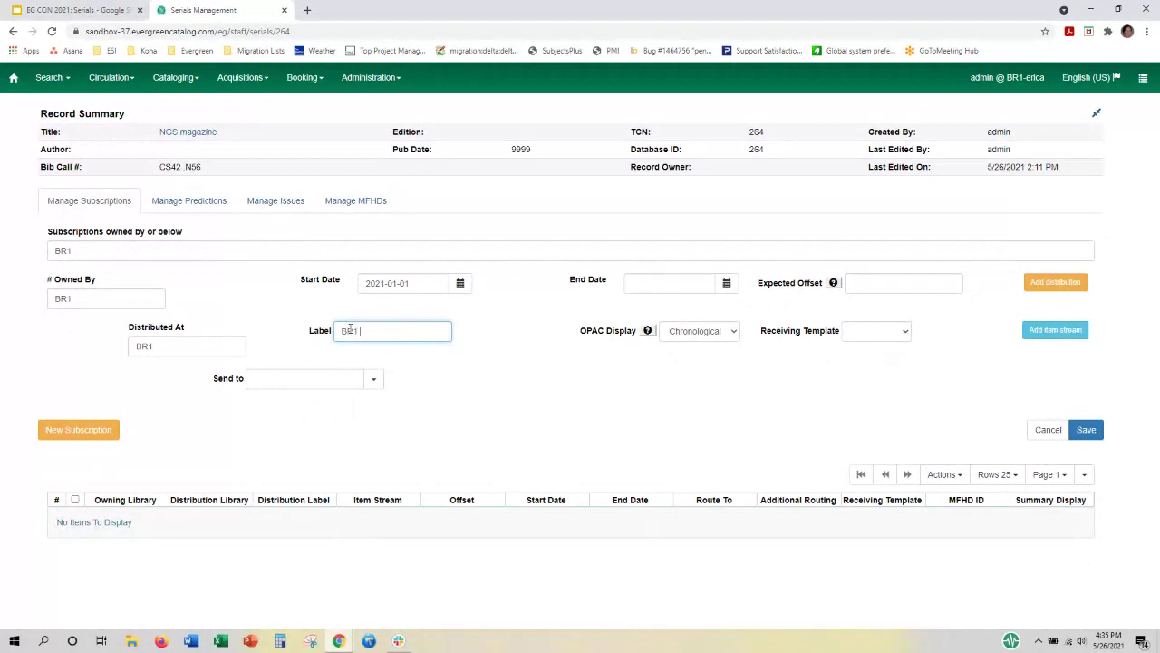
pyautogui.write(' NGS')
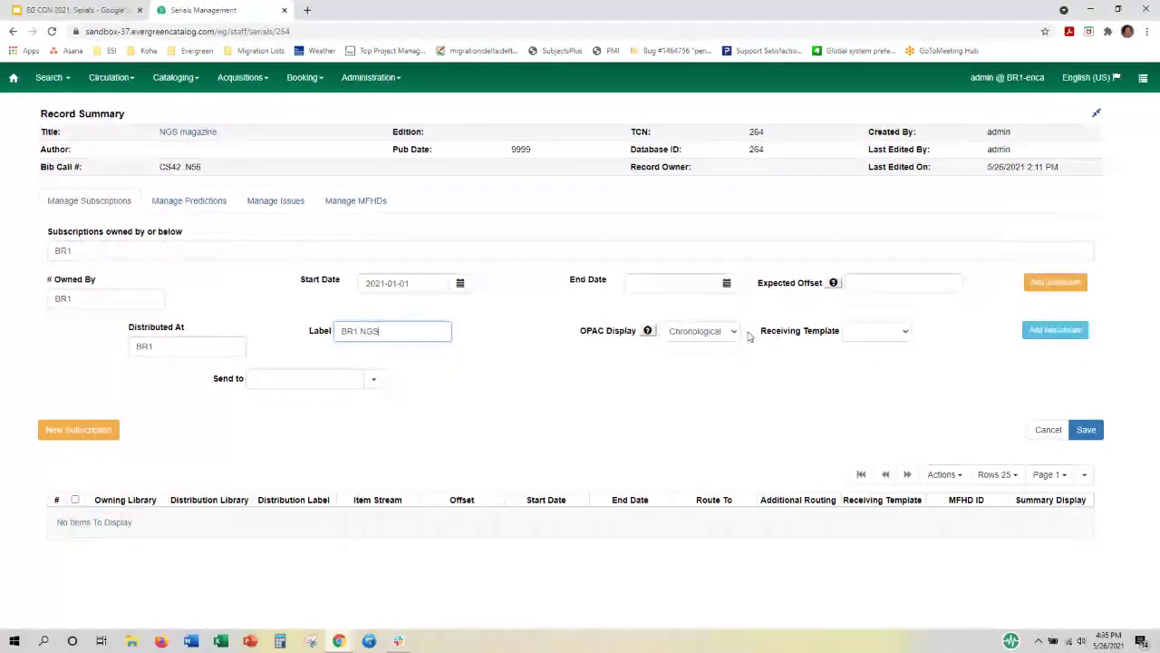
# Set the distribution's OPAC display to Enumeration and its receiving template to Genealogy, and save the subscription.
pyautogui.click(736, 332)
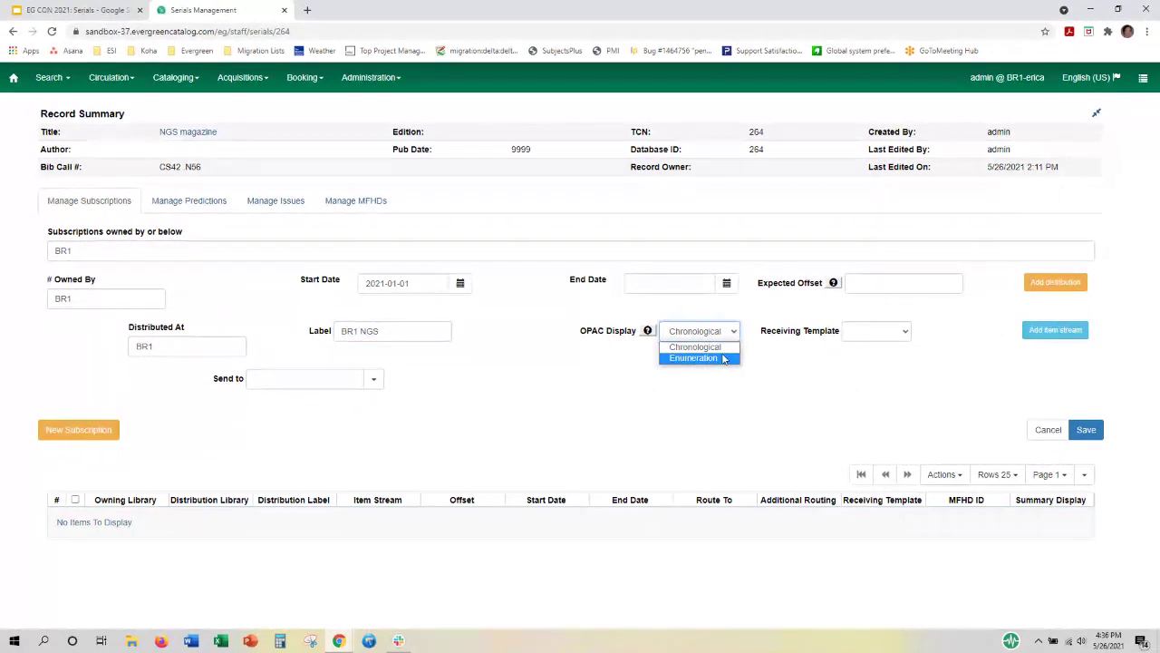
pyautogui.press('Escape')
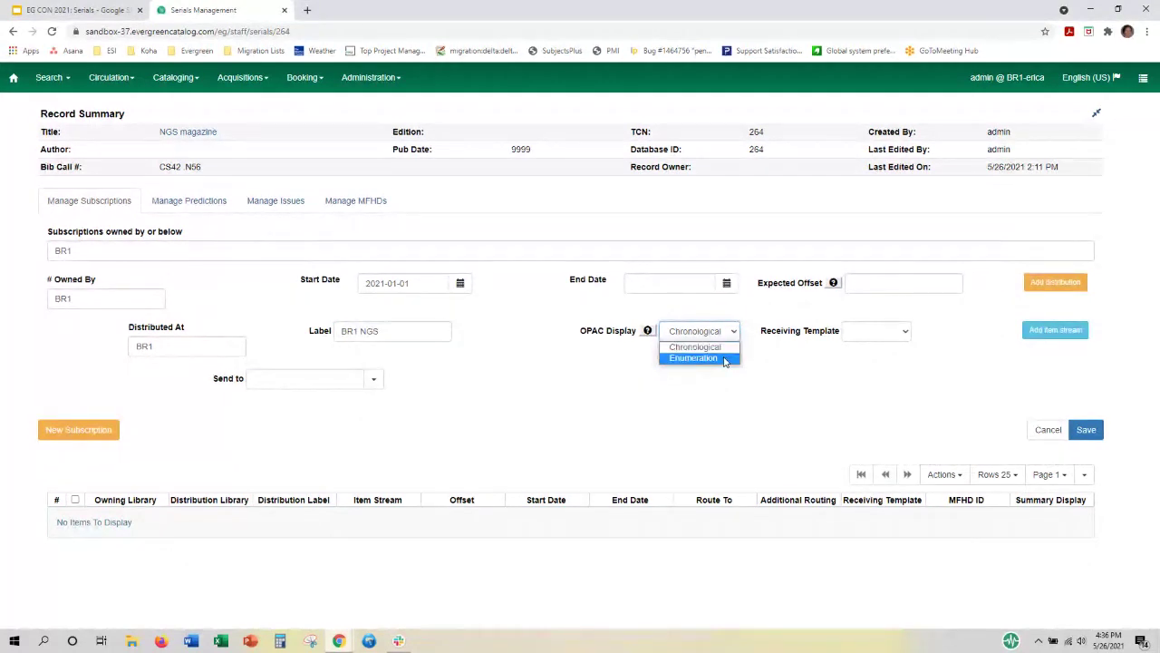
pyautogui.click(724, 359)
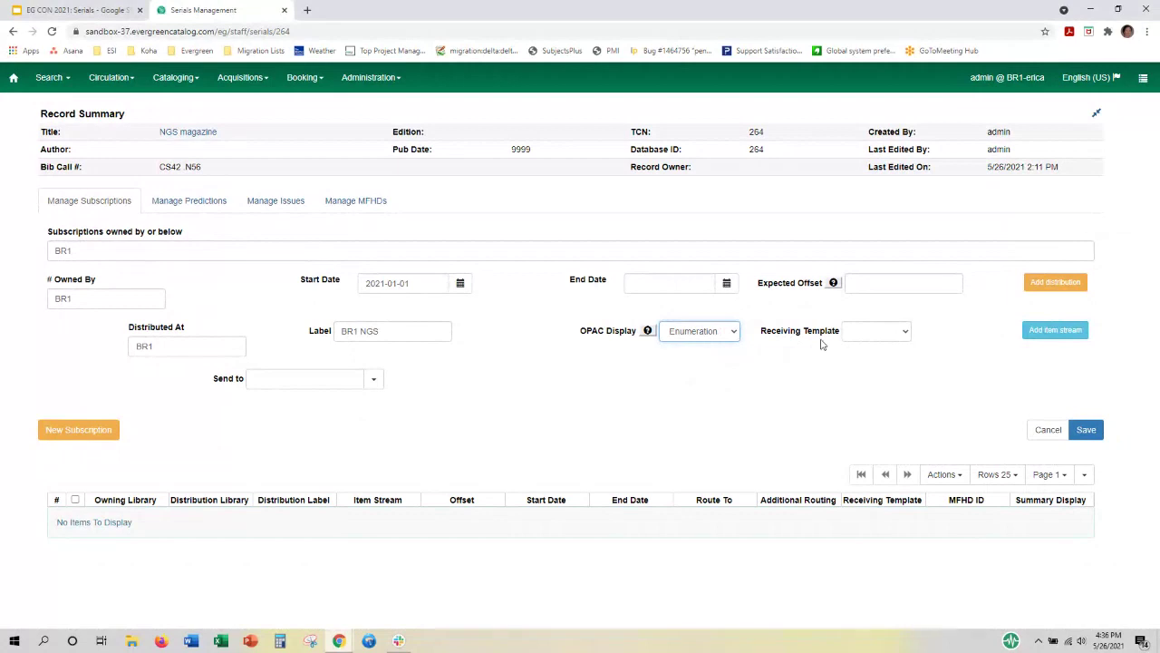
pyautogui.click(906, 334)
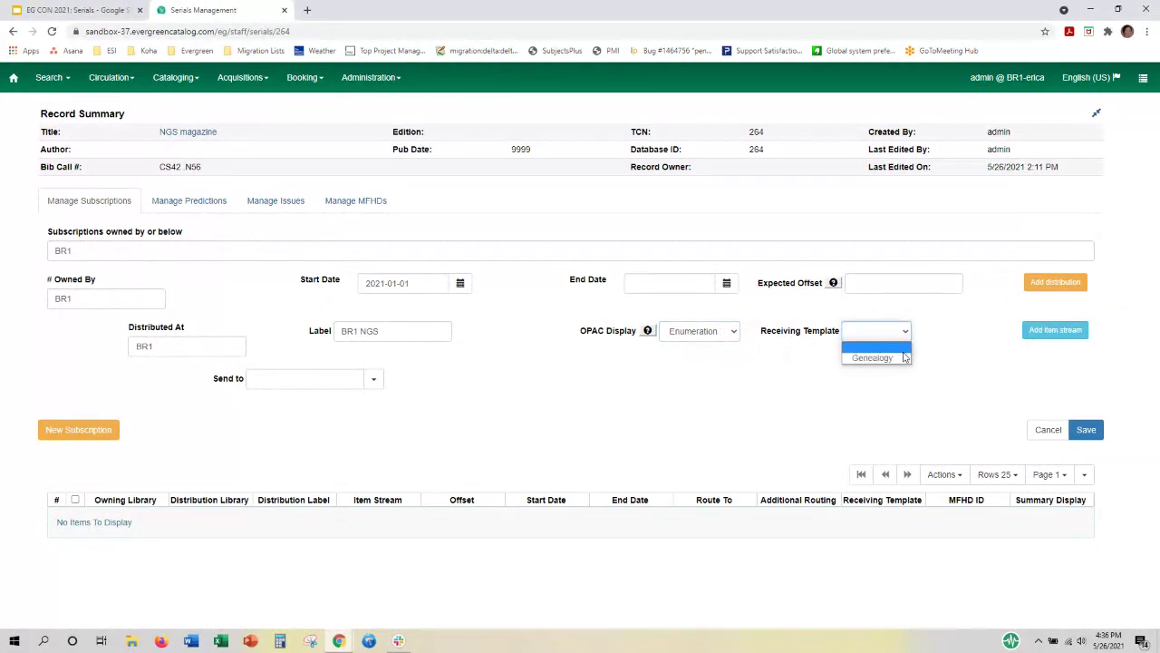
pyautogui.click(903, 358)
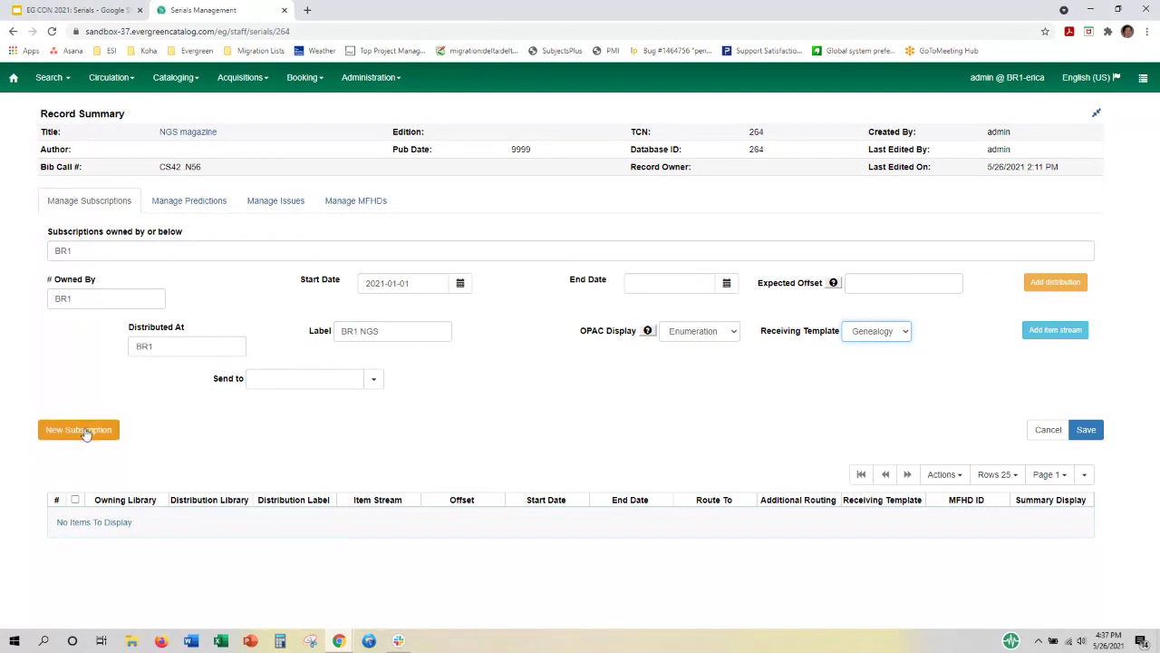
pyautogui.click(1087, 431)
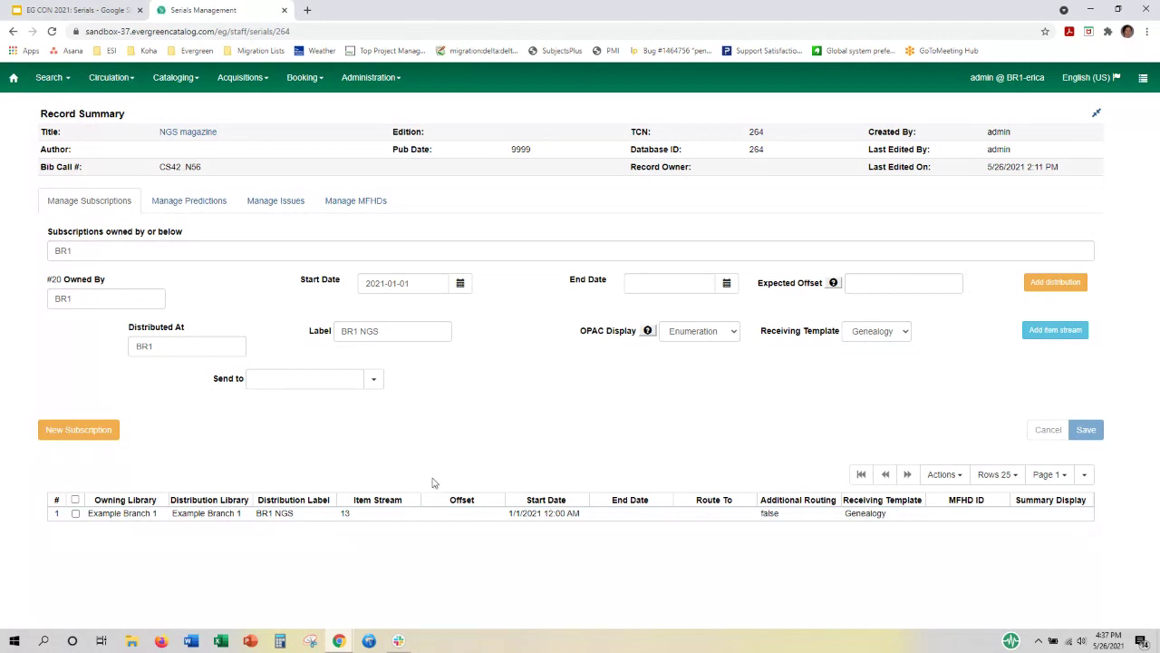
# Add the Genealogy department as a route in the BR1 NGS subscription's additional routing list, and update the list.
pyautogui.click(949, 474)
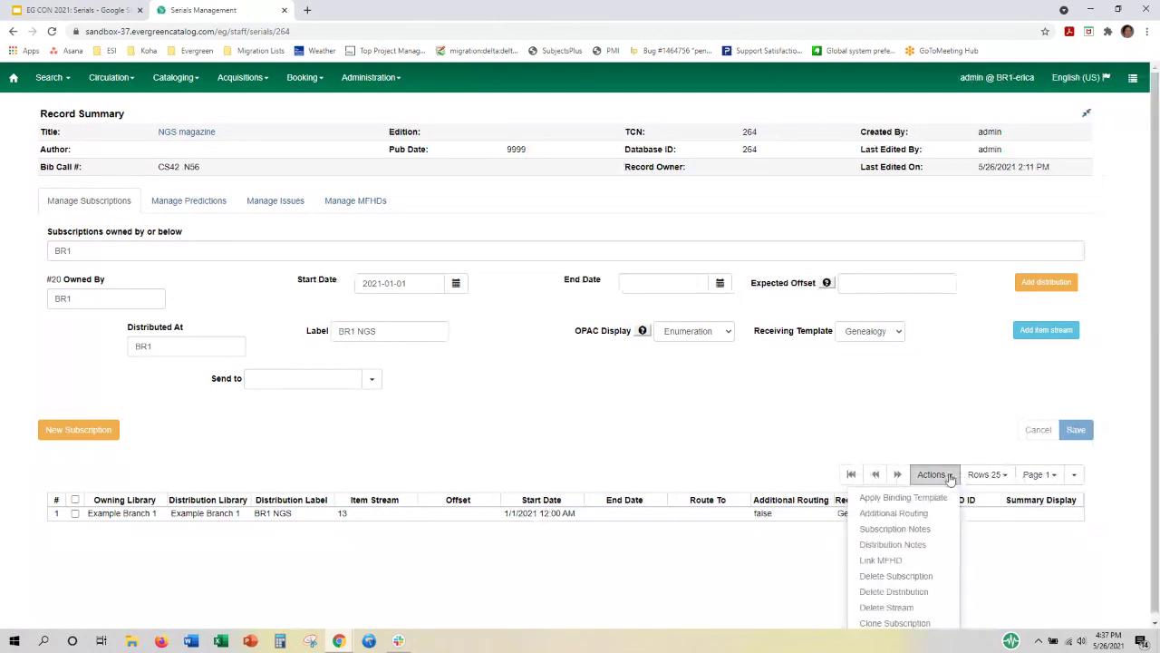
pyautogui.click(949, 476)
pyautogui.rightClick(422, 514)
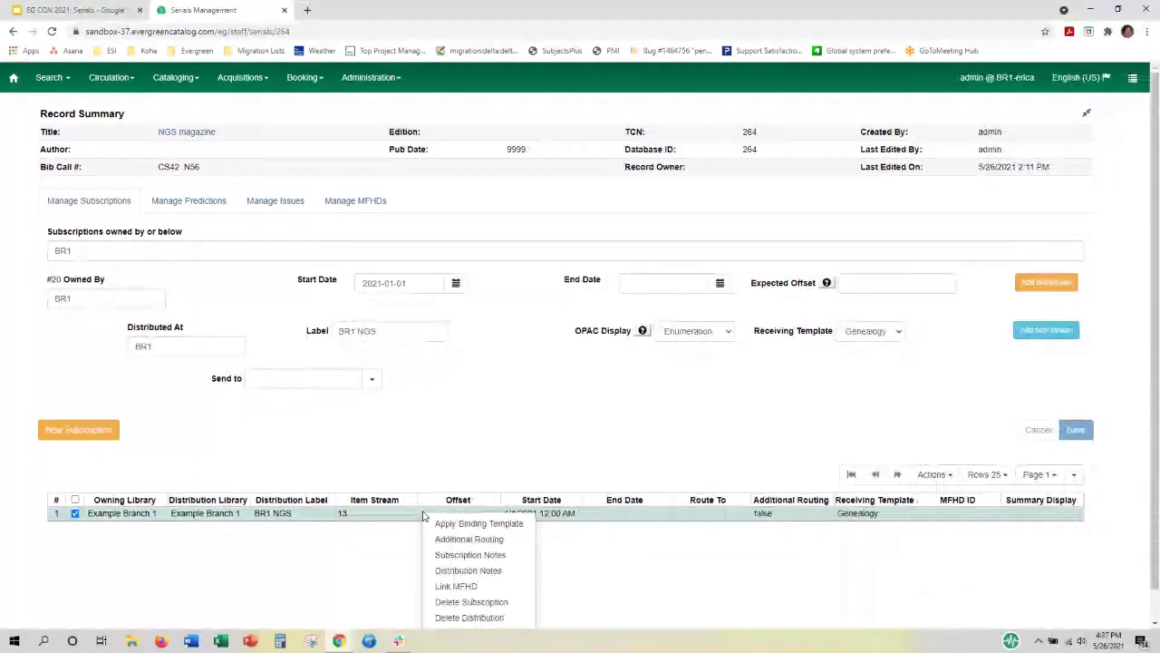
pyautogui.scroll(-1, 614, 549)
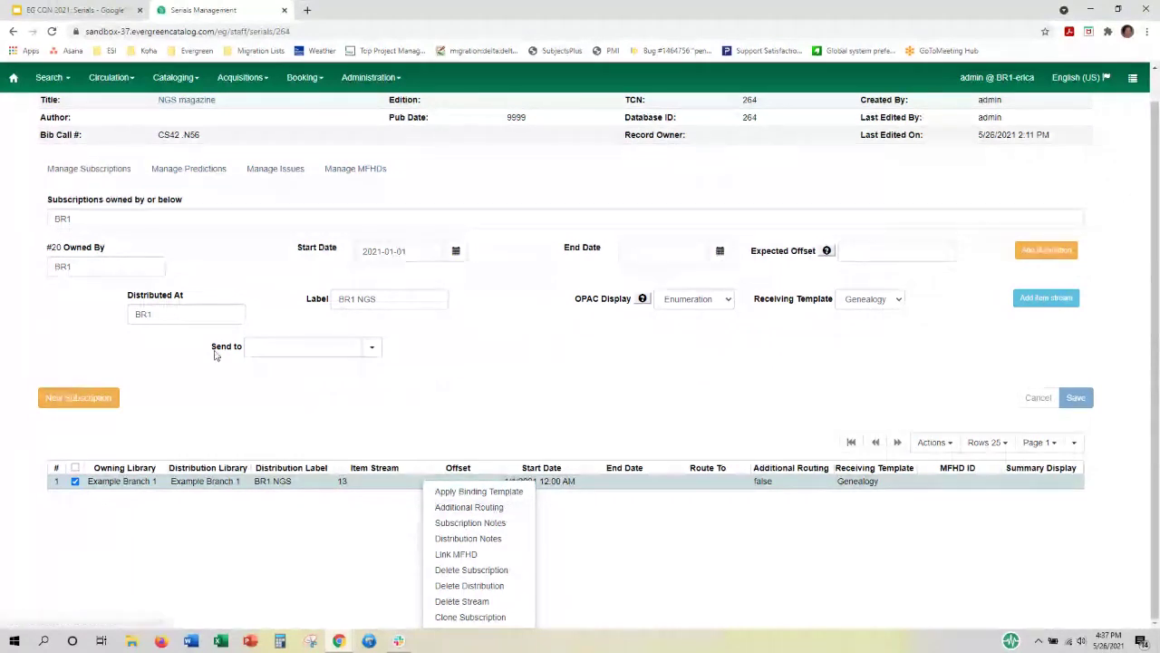
pyautogui.click(469, 506)
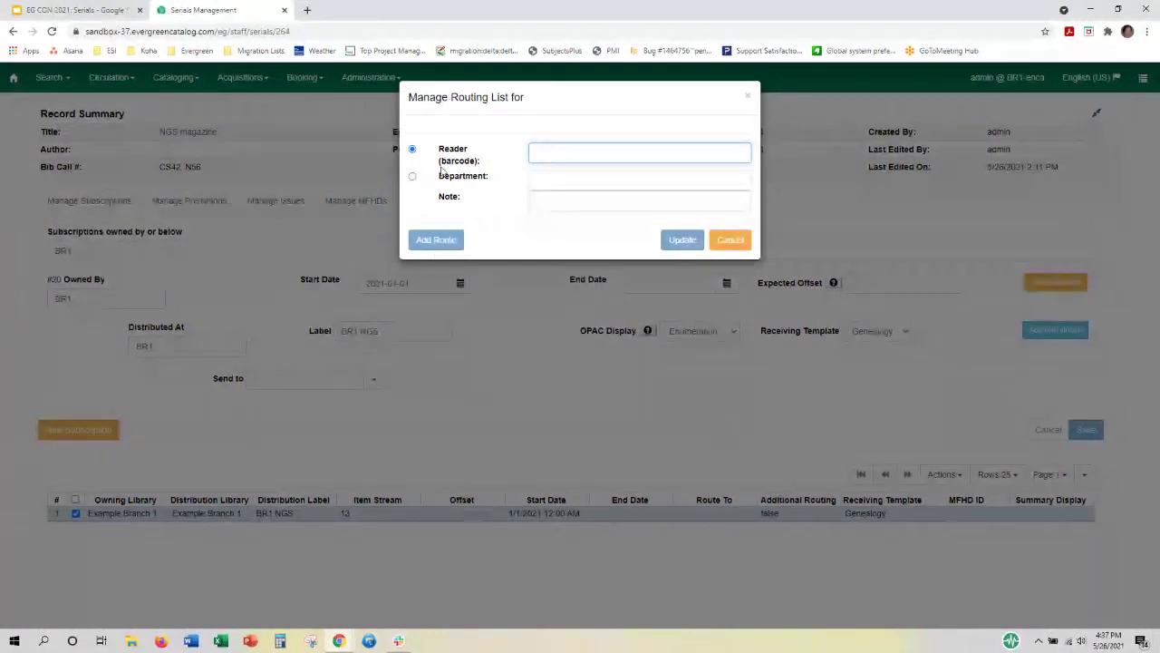
pyautogui.click(412, 176)
pyautogui.click(548, 177)
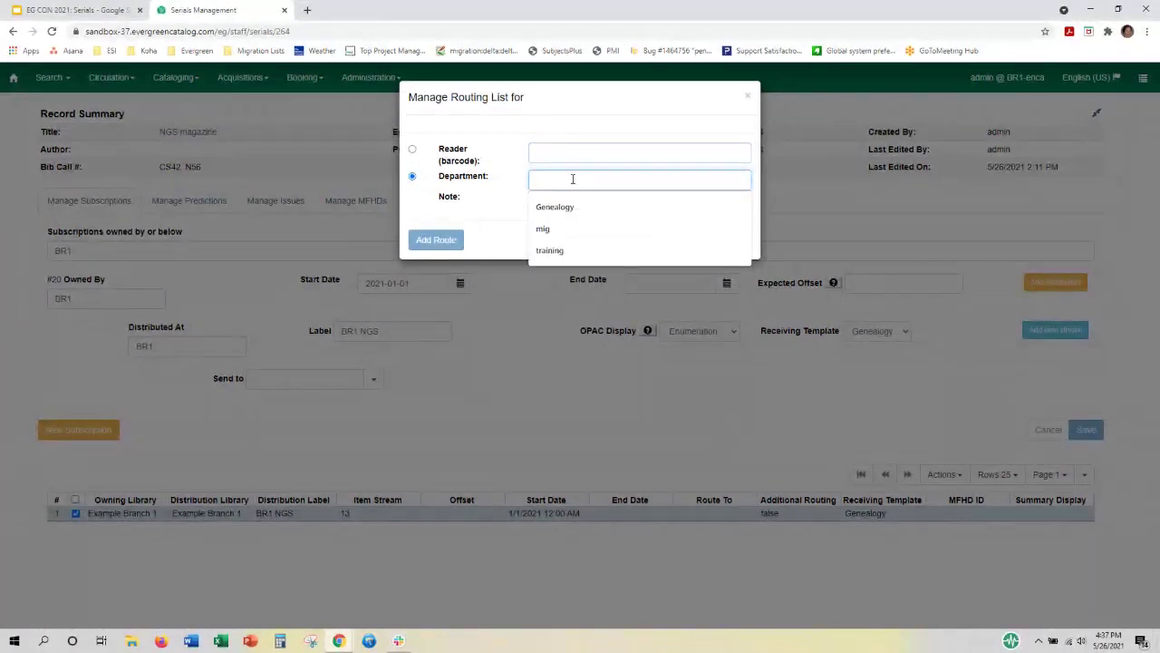
pyautogui.click(555, 207)
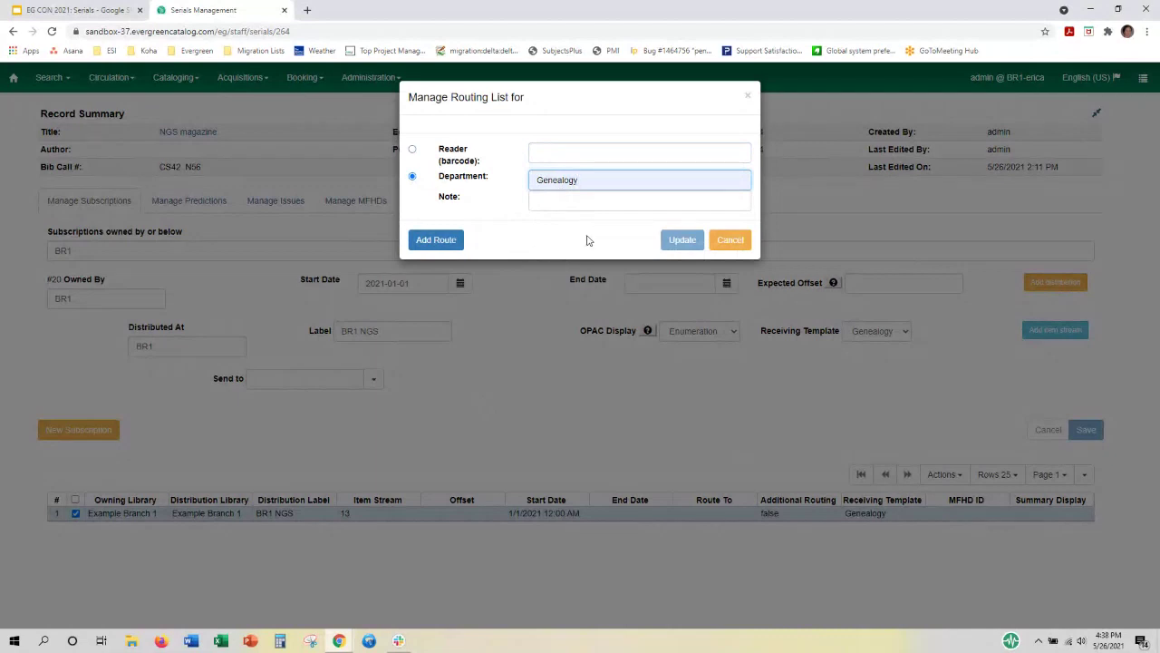
pyautogui.click(440, 241)
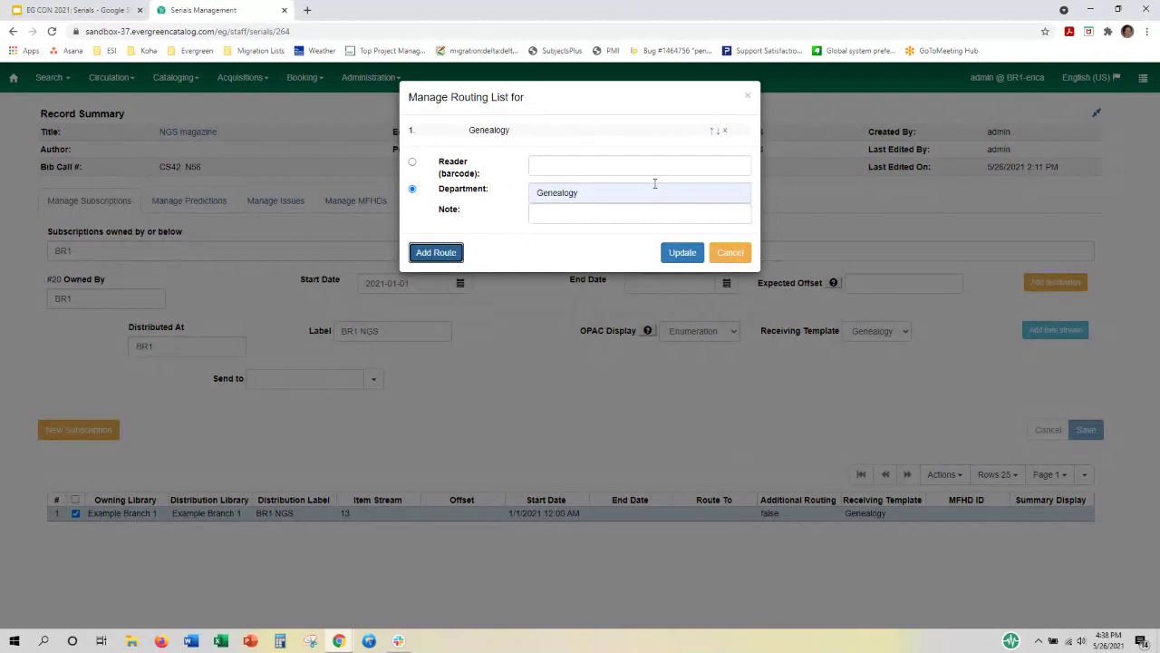
pyautogui.click(682, 254)
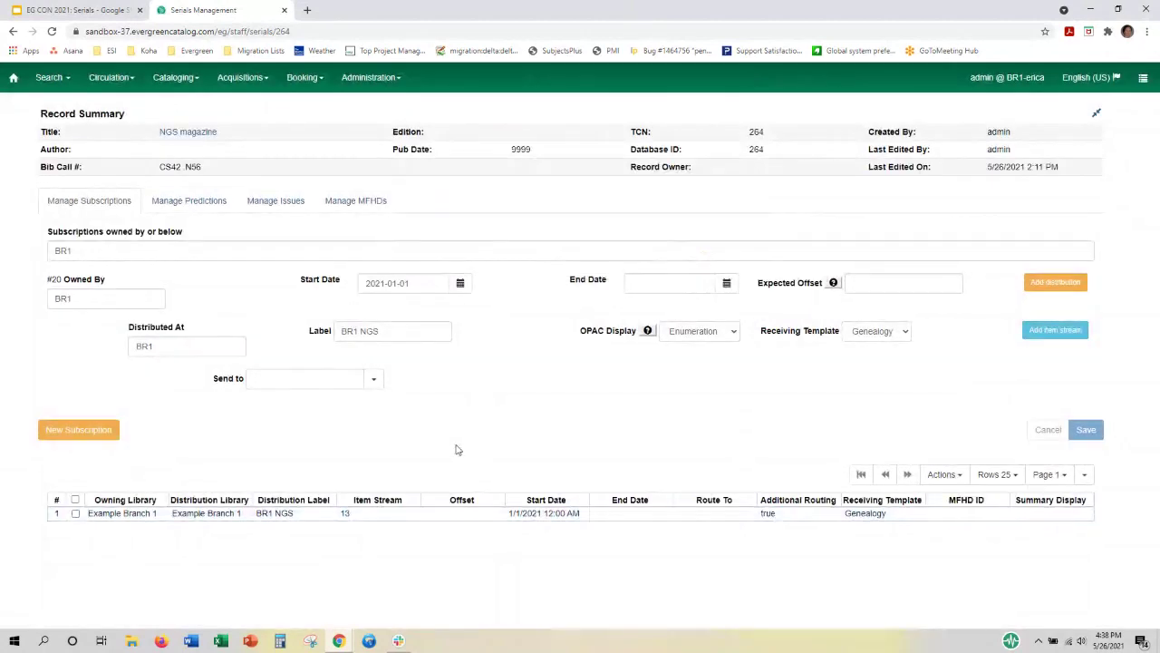
# Add a distribution note titled "NGS" with the text "NGS Genealogy" to the BR1 NGS distribution, marked as an alert note.
pyautogui.rightClick(430, 518)
pyautogui.scroll(-1, 430, 518)
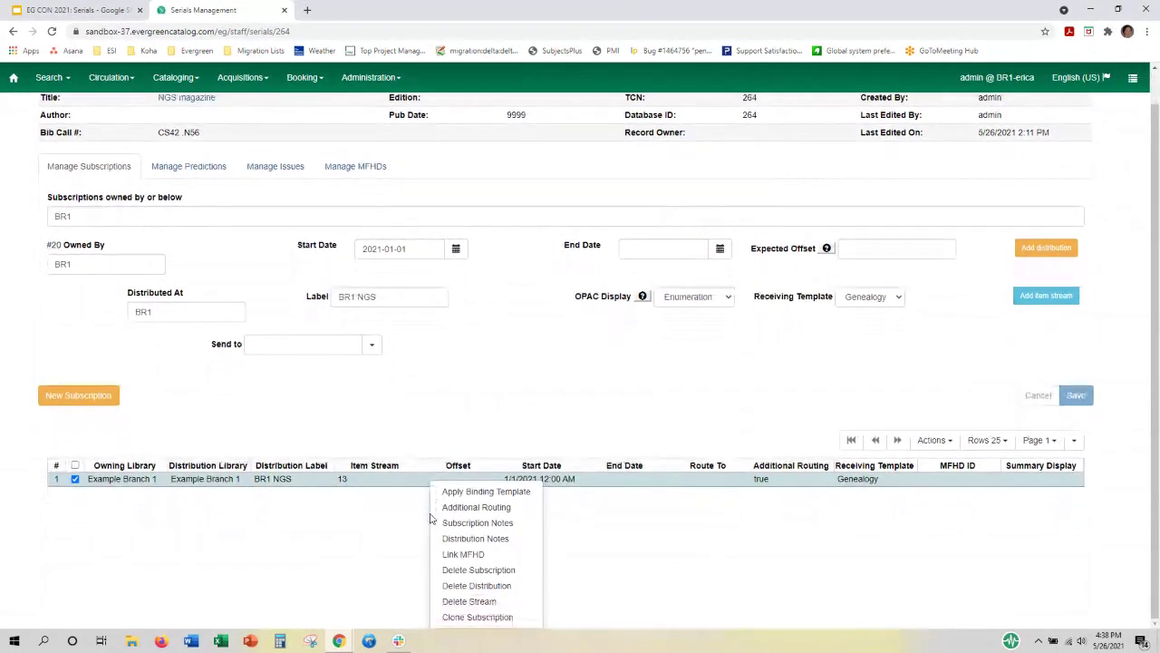
pyautogui.click(491, 539)
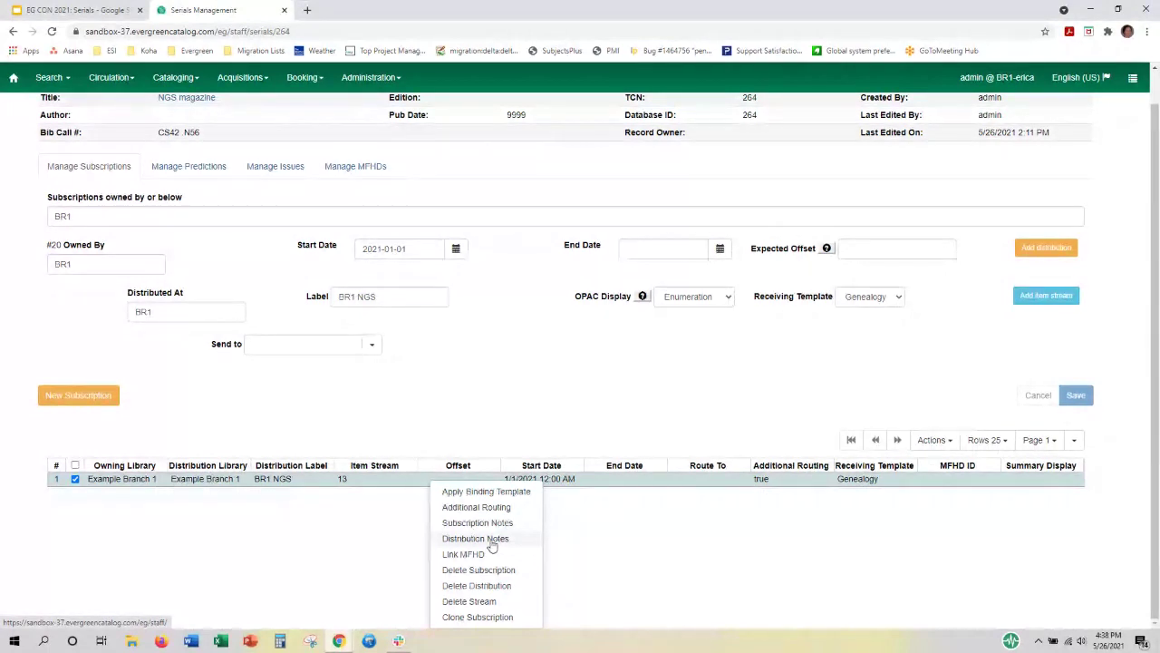
pyautogui.click(491, 540)
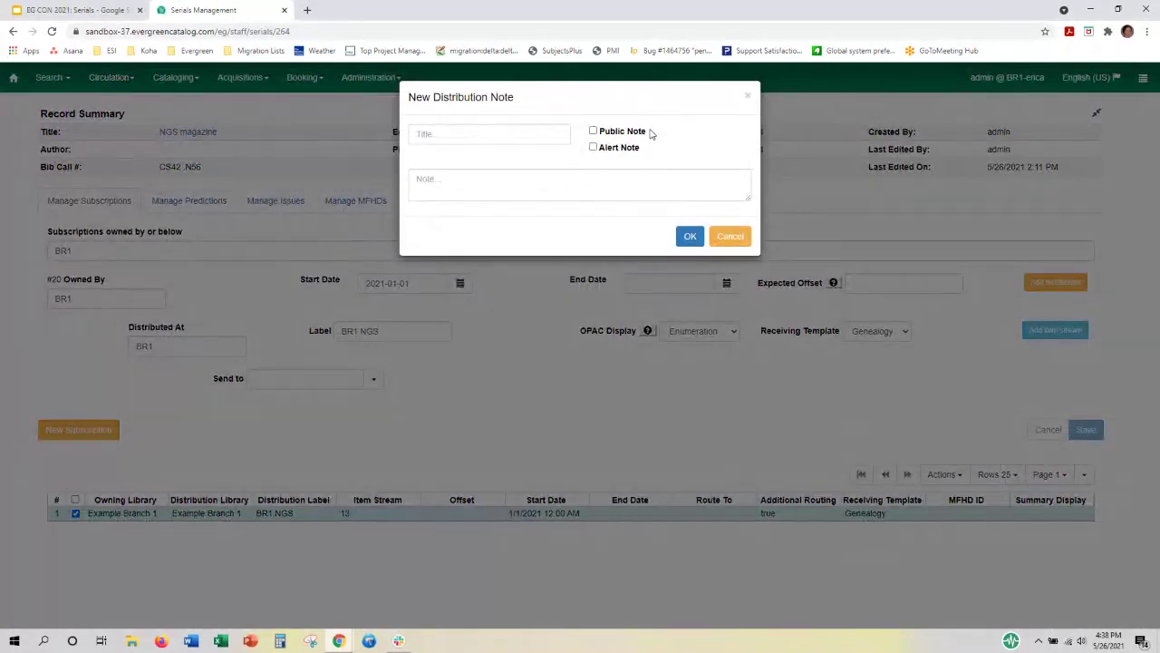
pyautogui.moveTo(647, 132); pyautogui.dragTo(598, 132)
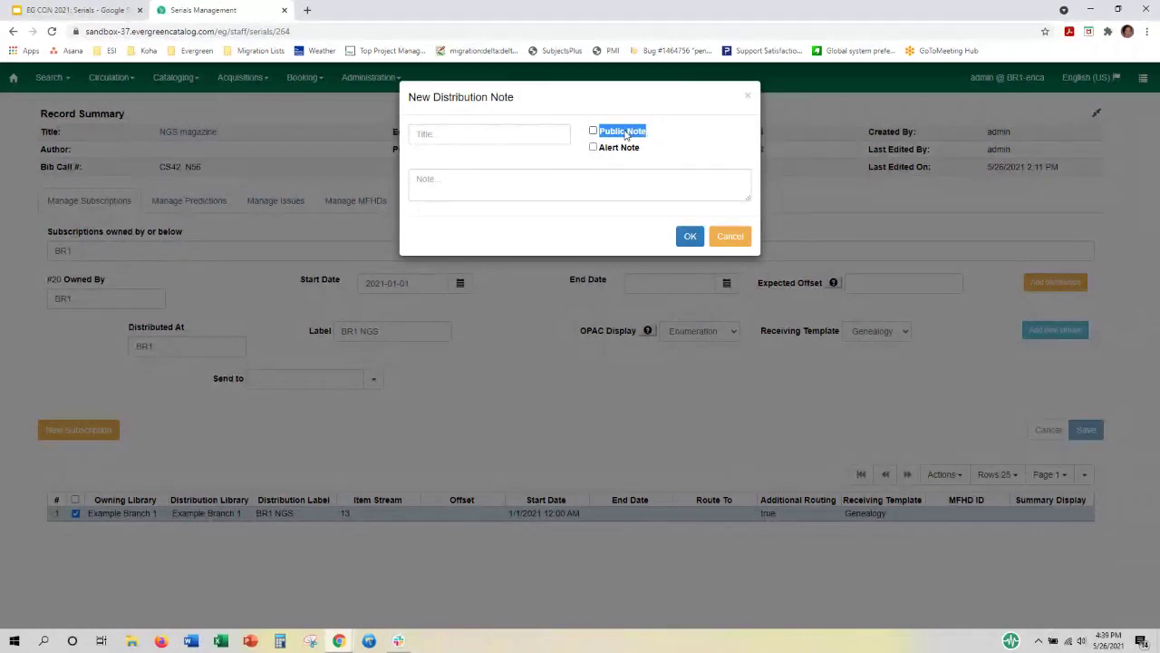
pyautogui.click(475, 135)
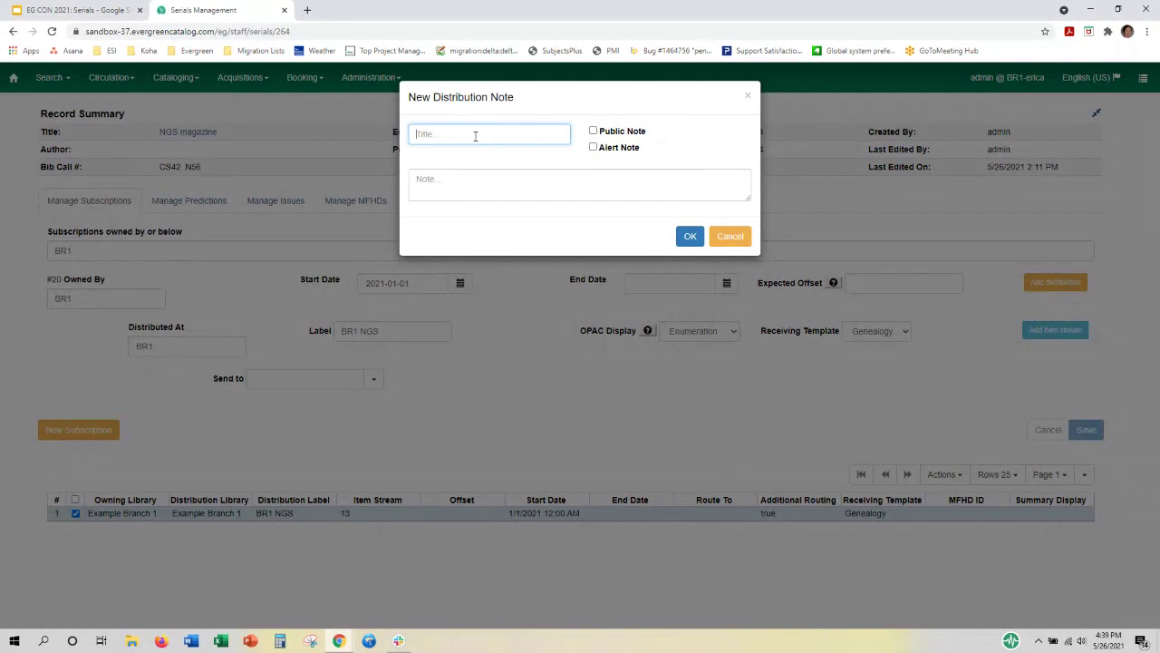
pyautogui.write('G')
pyautogui.press('BackSpace')
pyautogui.write('NGS')
pyautogui.click(463, 178)
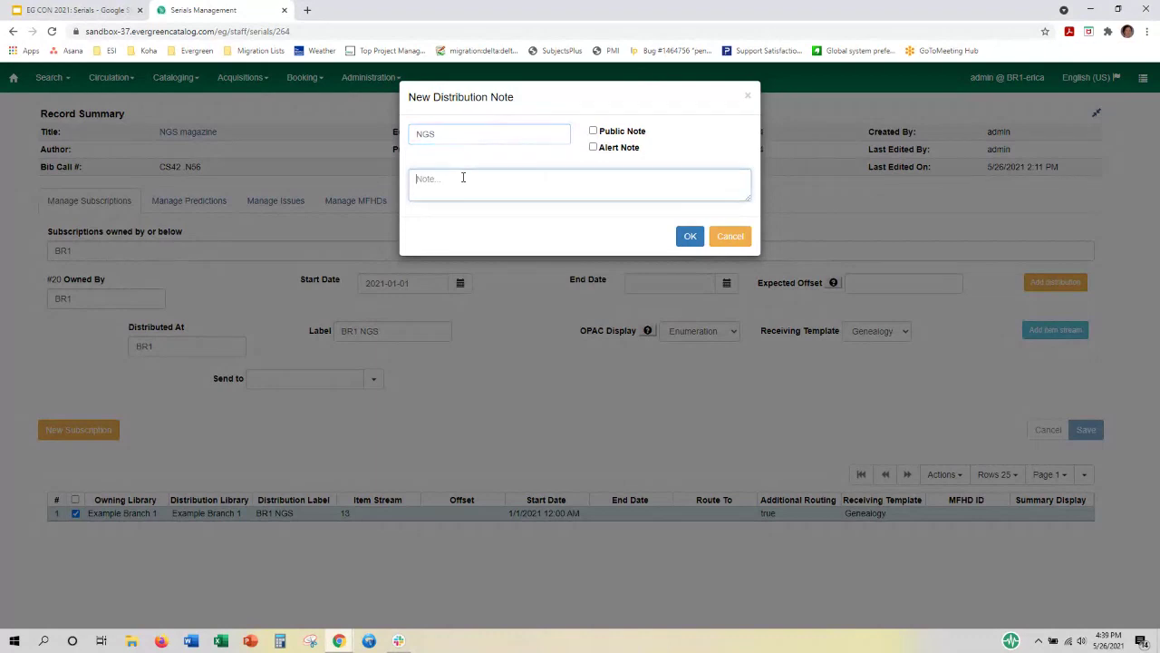
pyautogui.write('NGS Genealogy')
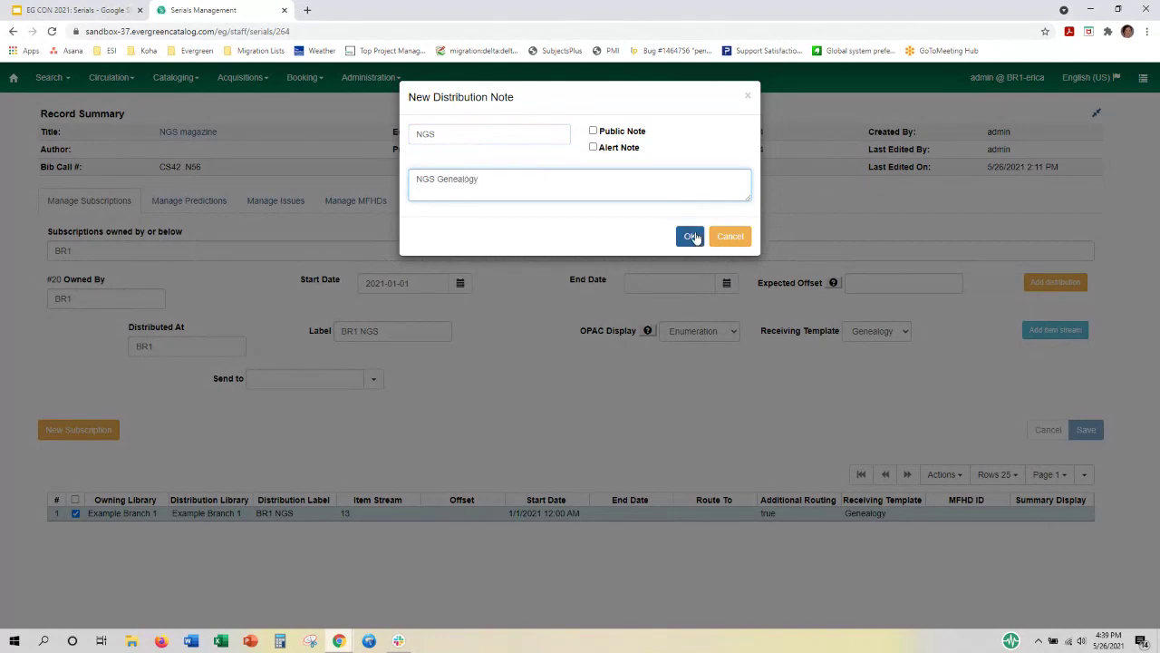
pyautogui.click(594, 149)
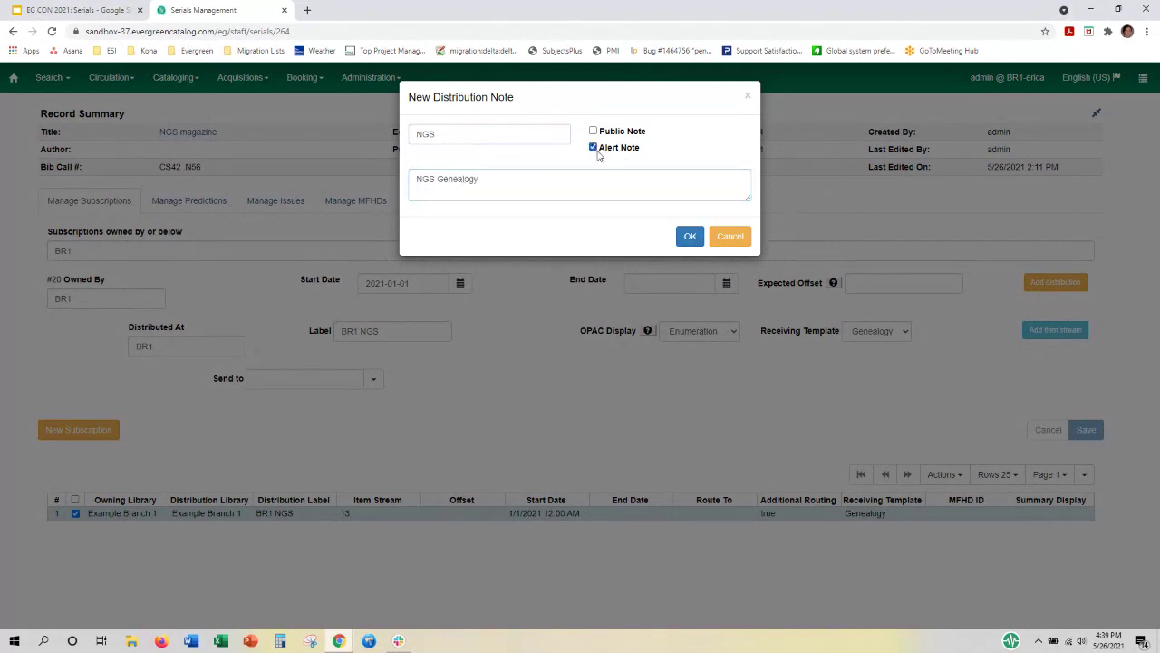
pyautogui.click(690, 238)
# Link the BR1 NGS distribution to the Example Branch 1 MFHD with the summary display set to Both.
pyautogui.rightClick(448, 514)
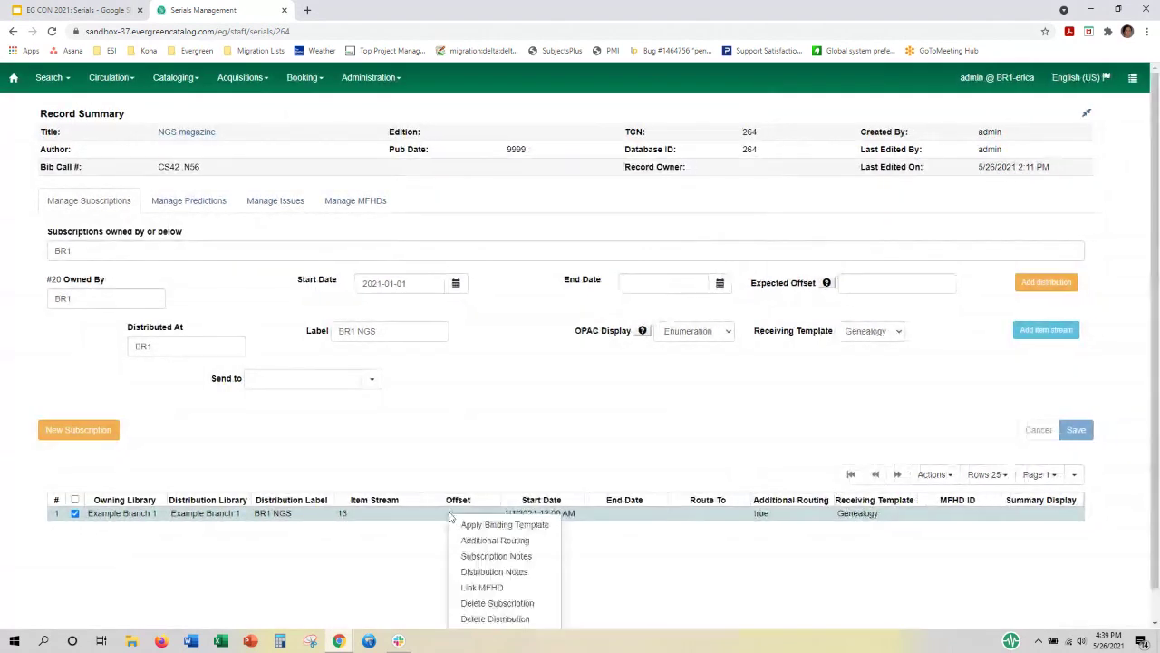
pyautogui.scroll(-1, 509, 527)
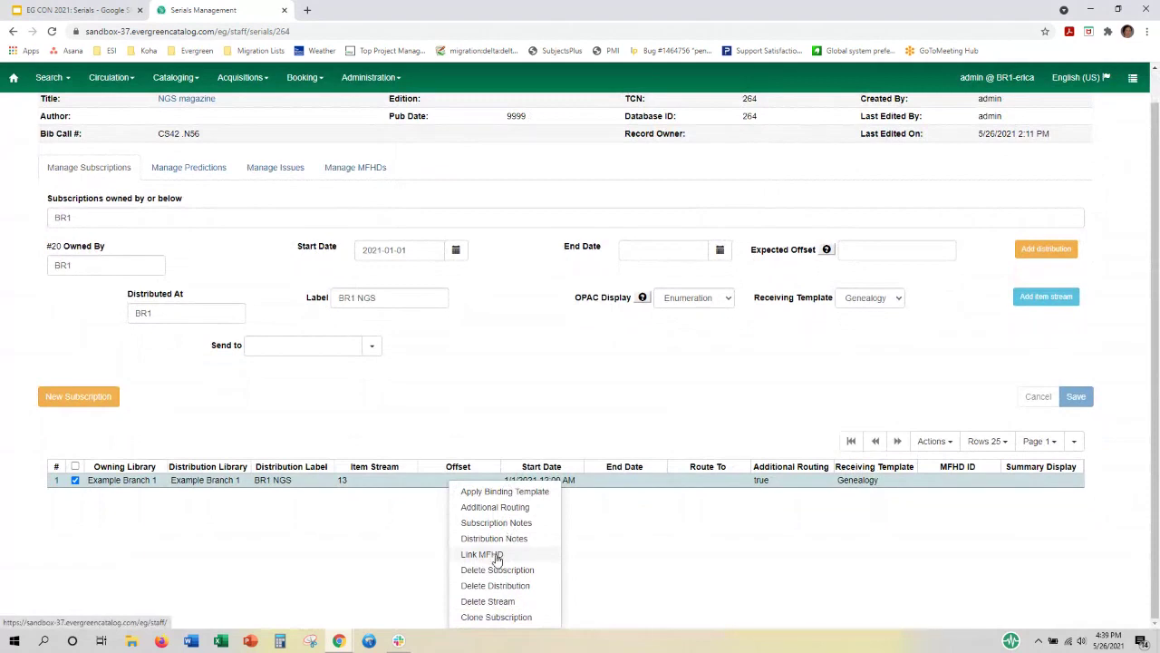
pyautogui.click(490, 555)
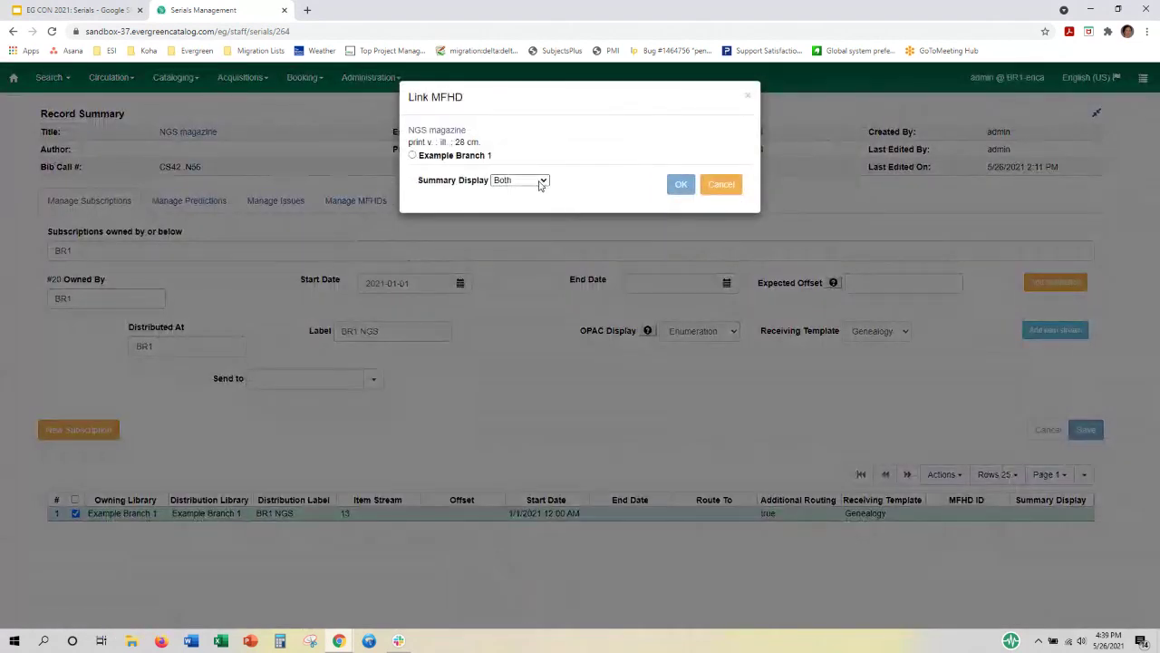
pyautogui.click(541, 180)
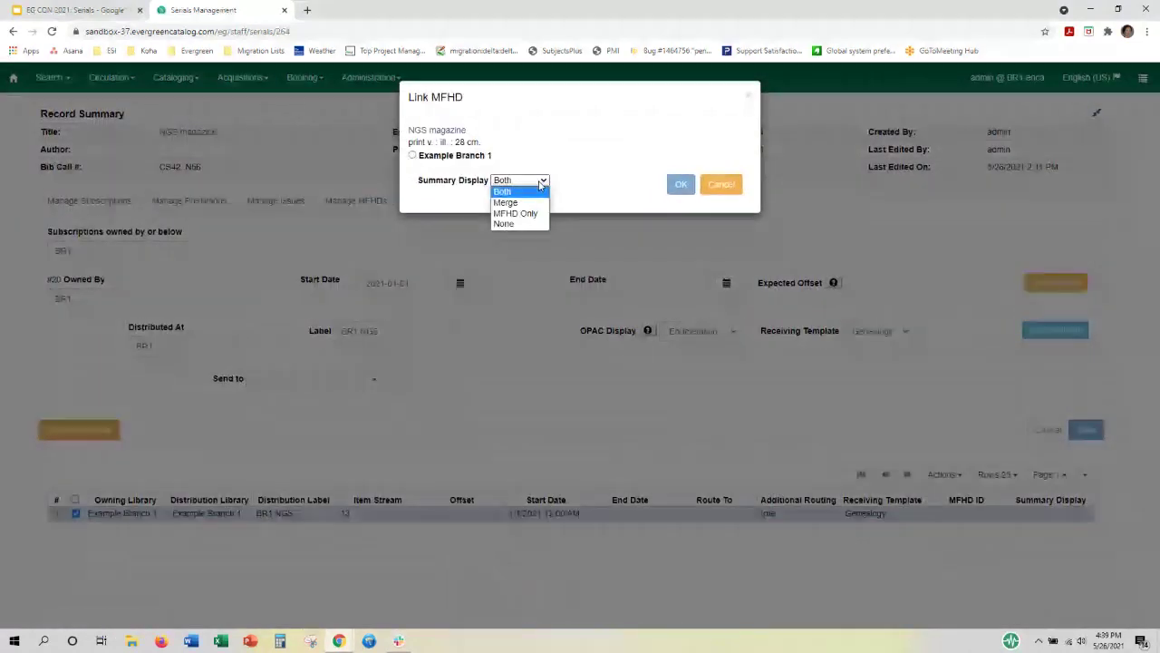
pyautogui.click(413, 156)
pyautogui.click(530, 180)
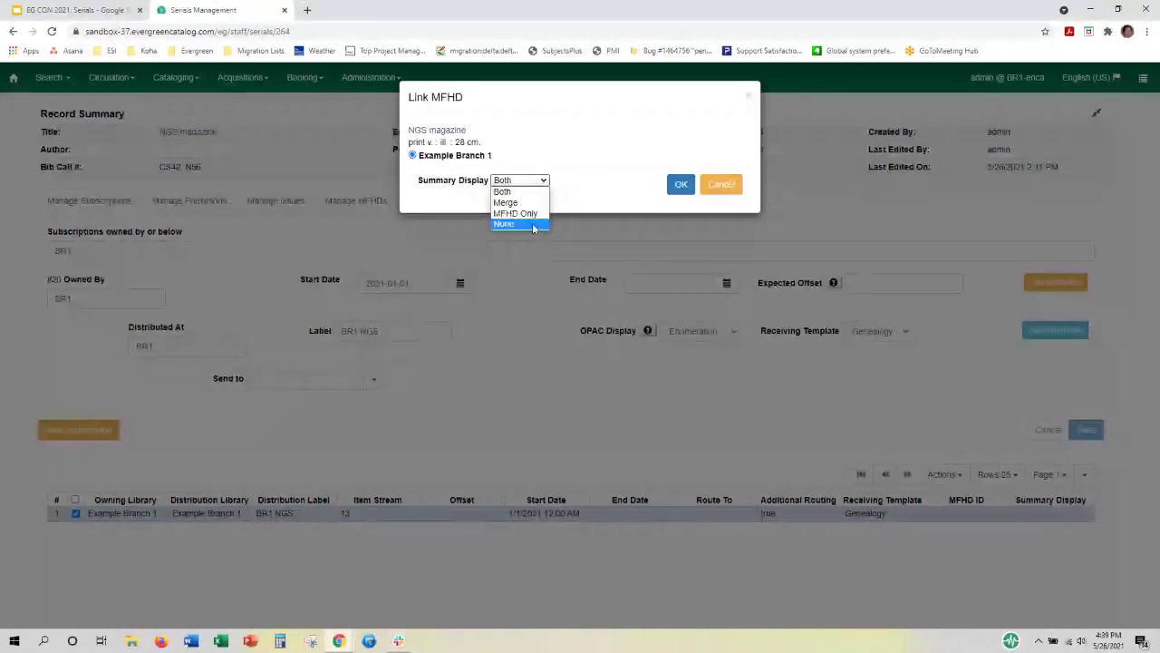
pyautogui.click(523, 192)
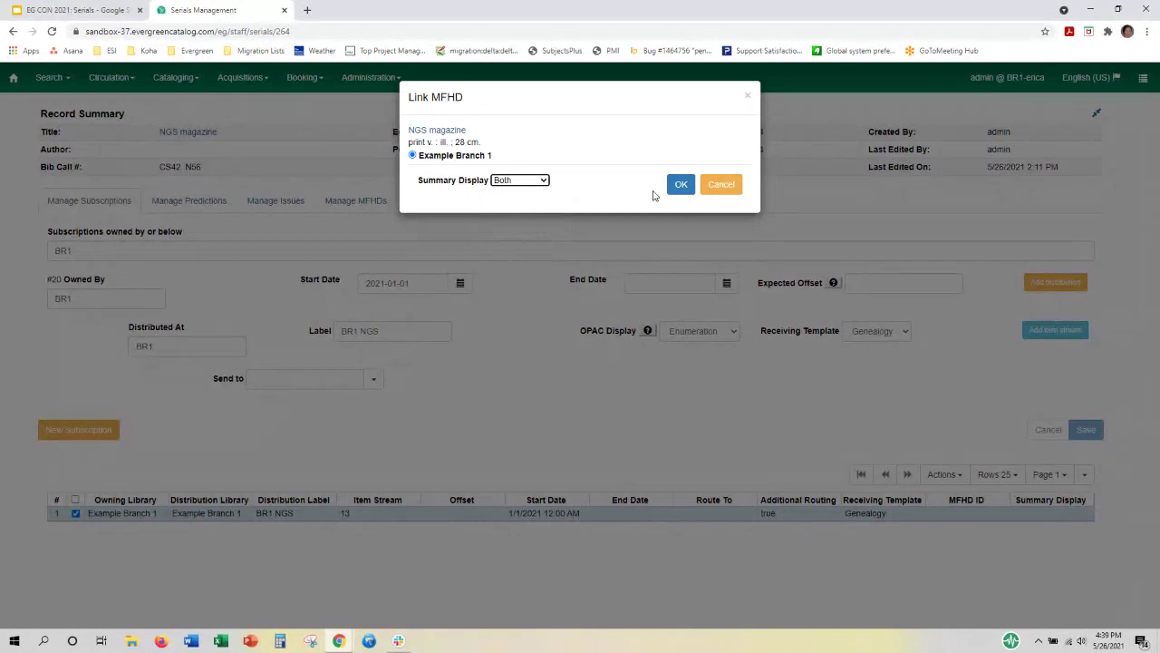
pyautogui.click(677, 187)
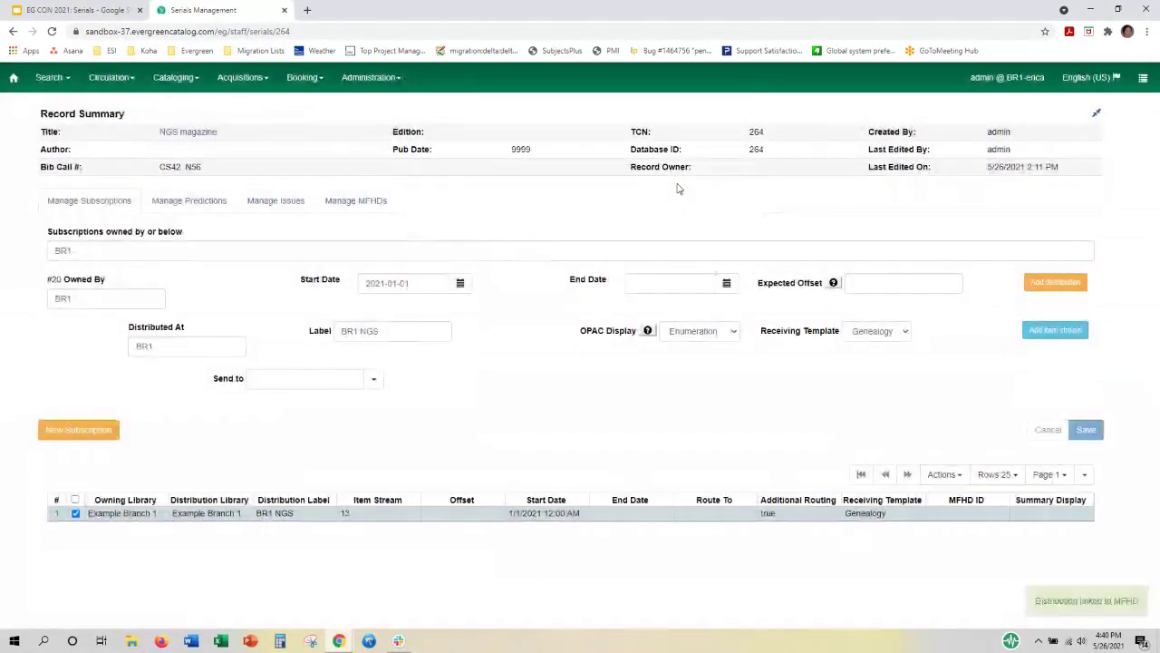
pyautogui.rightClick(463, 515)
pyautogui.scroll(-1, 537, 543)
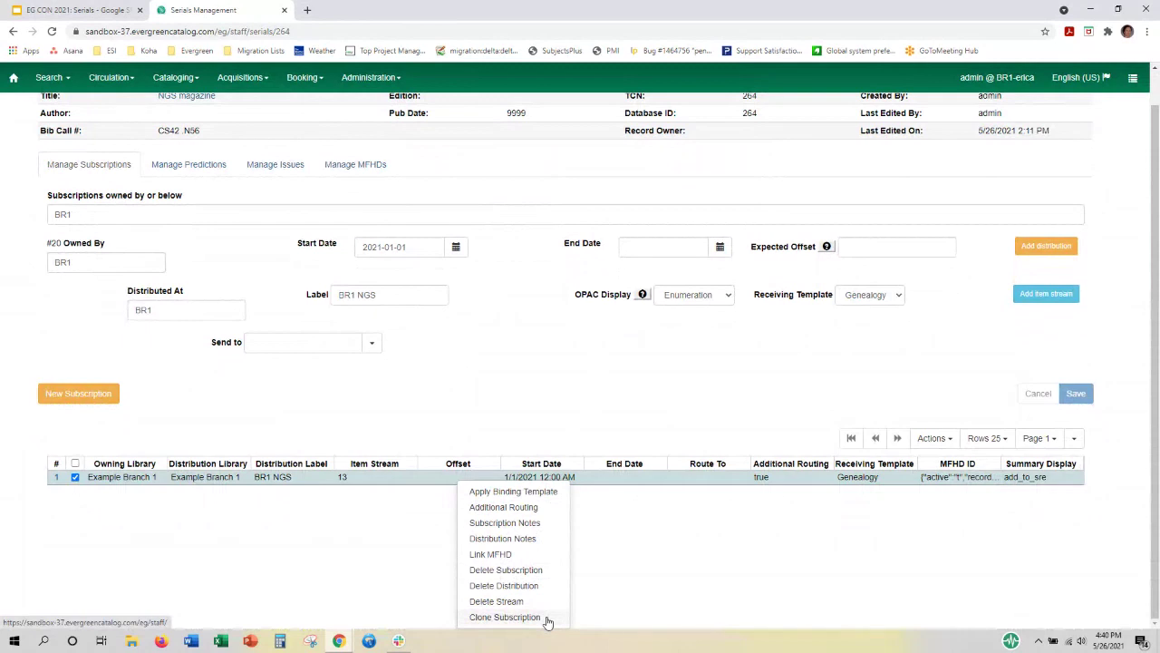
pyautogui.click(505, 616)
pyautogui.click(548, 622)
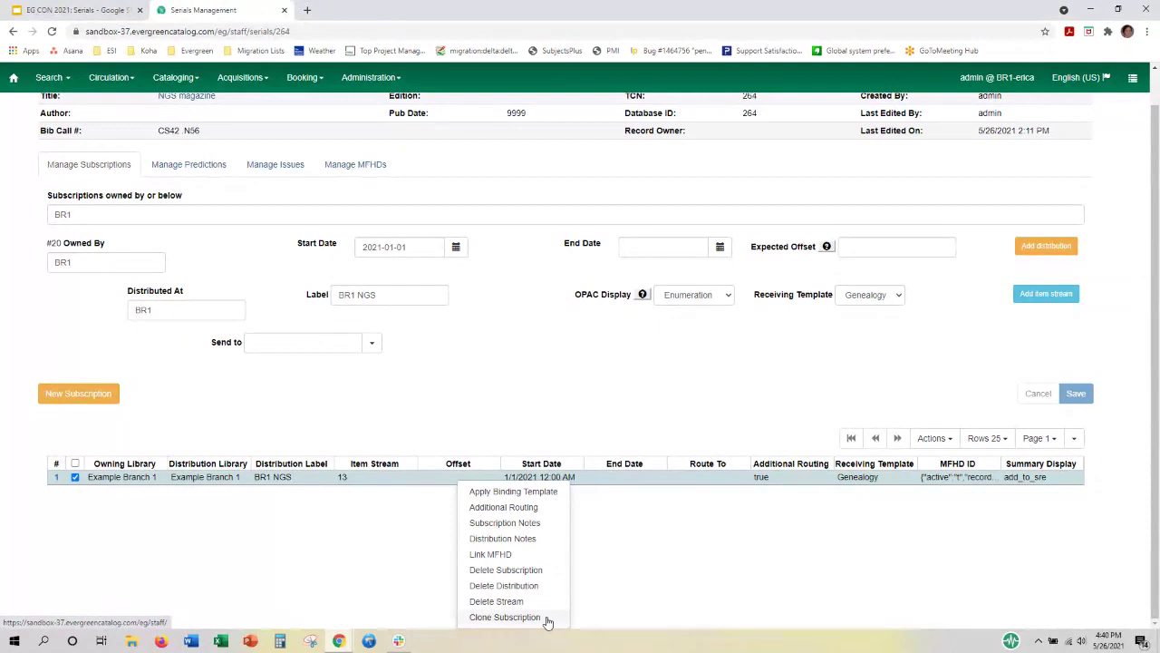
pyautogui.click(644, 524)
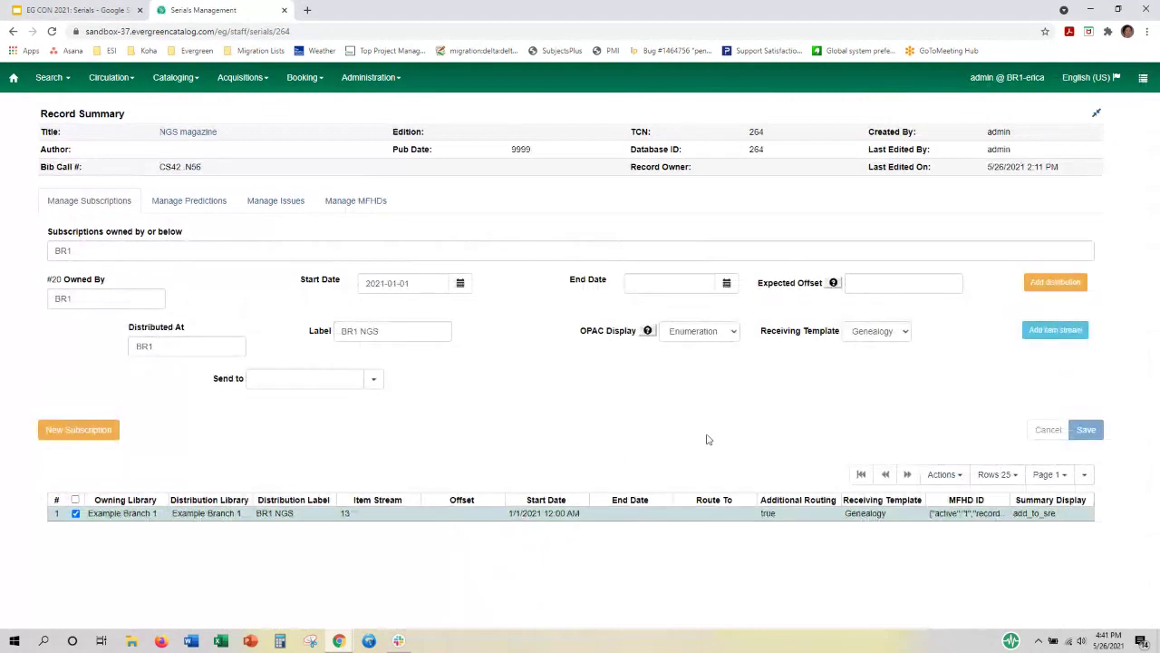
# Open the prediction patterns of the NGS magazine record for Subscription 20 at BR1.
pyautogui.click(186, 203)
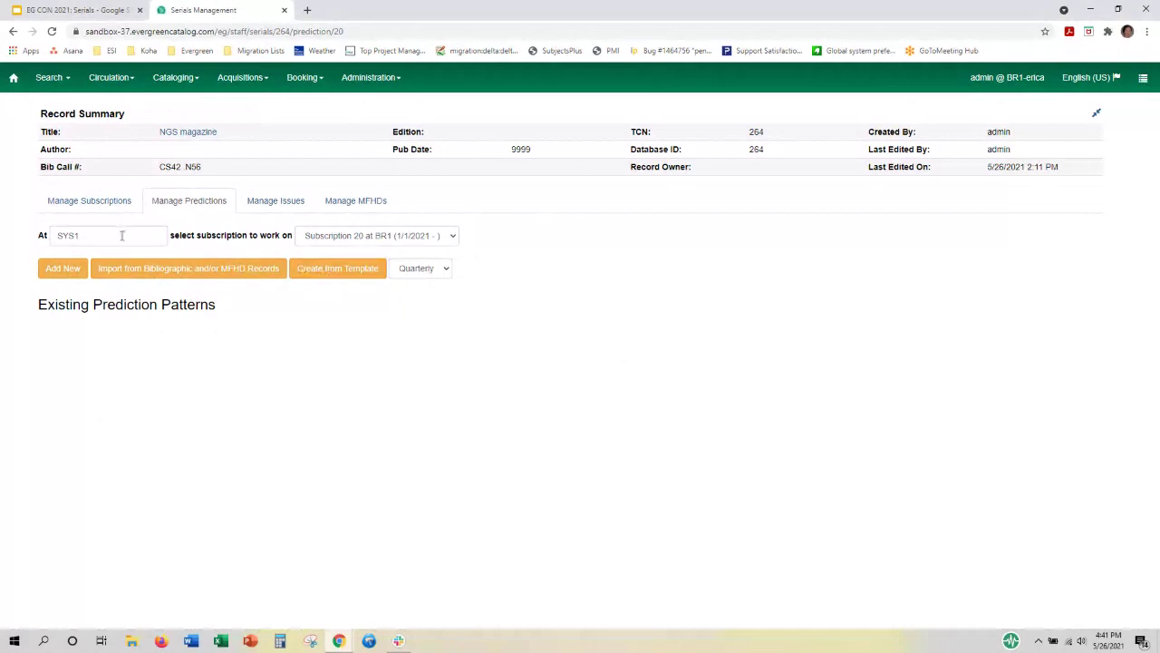
pyautogui.click(453, 241)
pyautogui.click(453, 242)
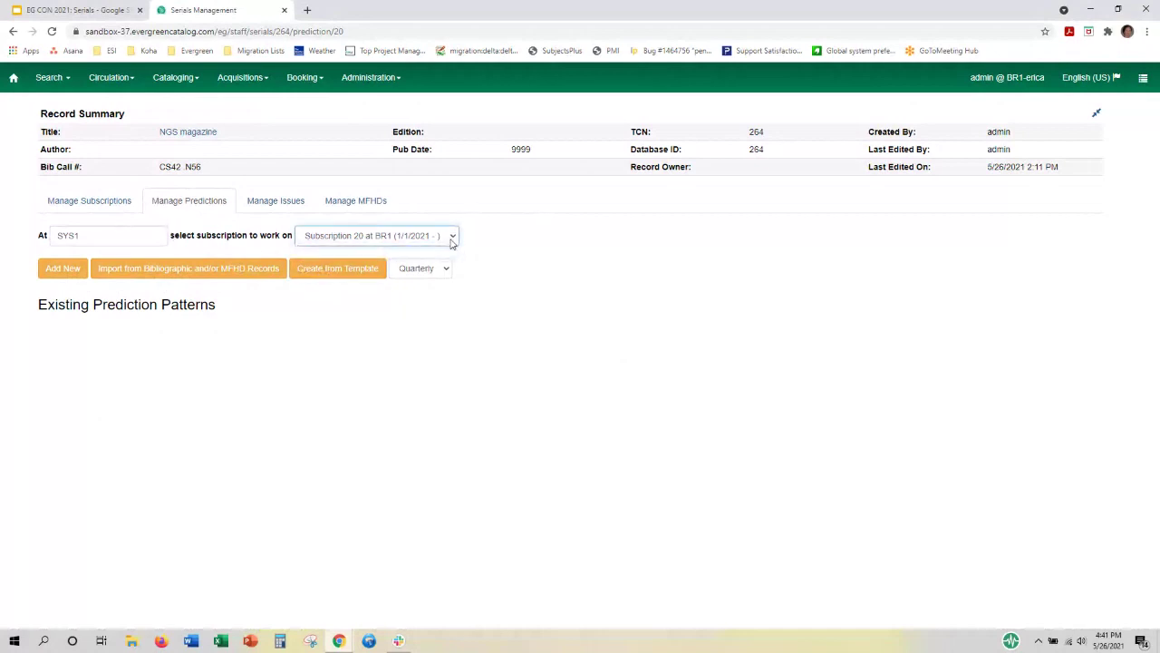
pyautogui.moveTo(86, 235); pyautogui.dragTo(49, 235)
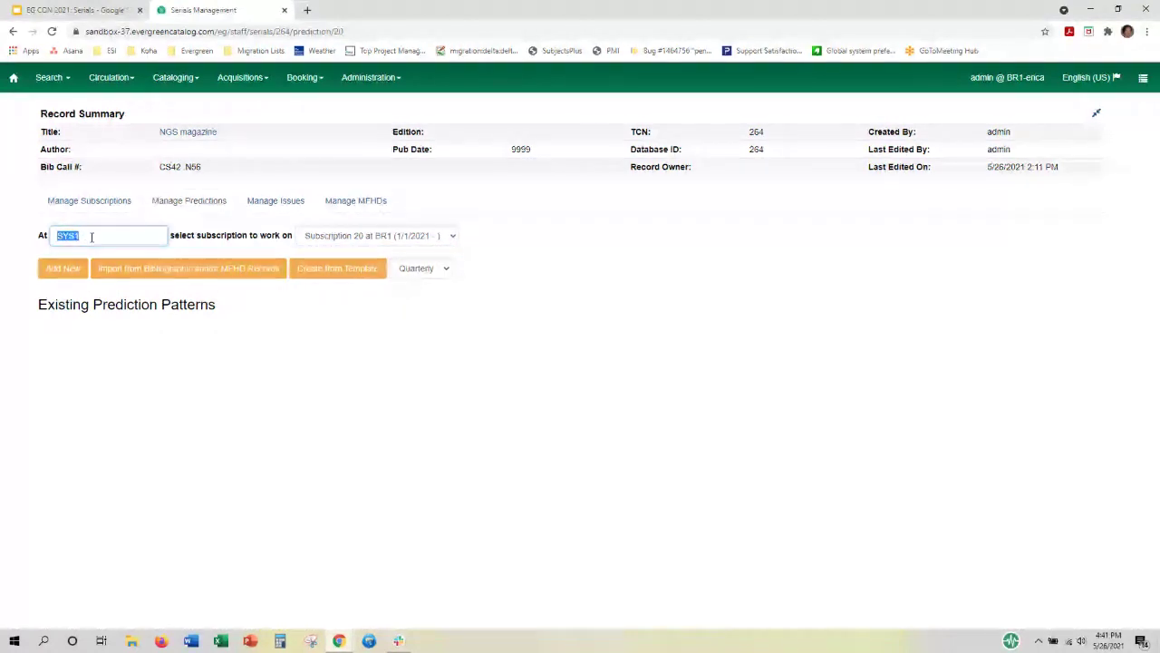
pyautogui.click(454, 238)
pyautogui.click(431, 243)
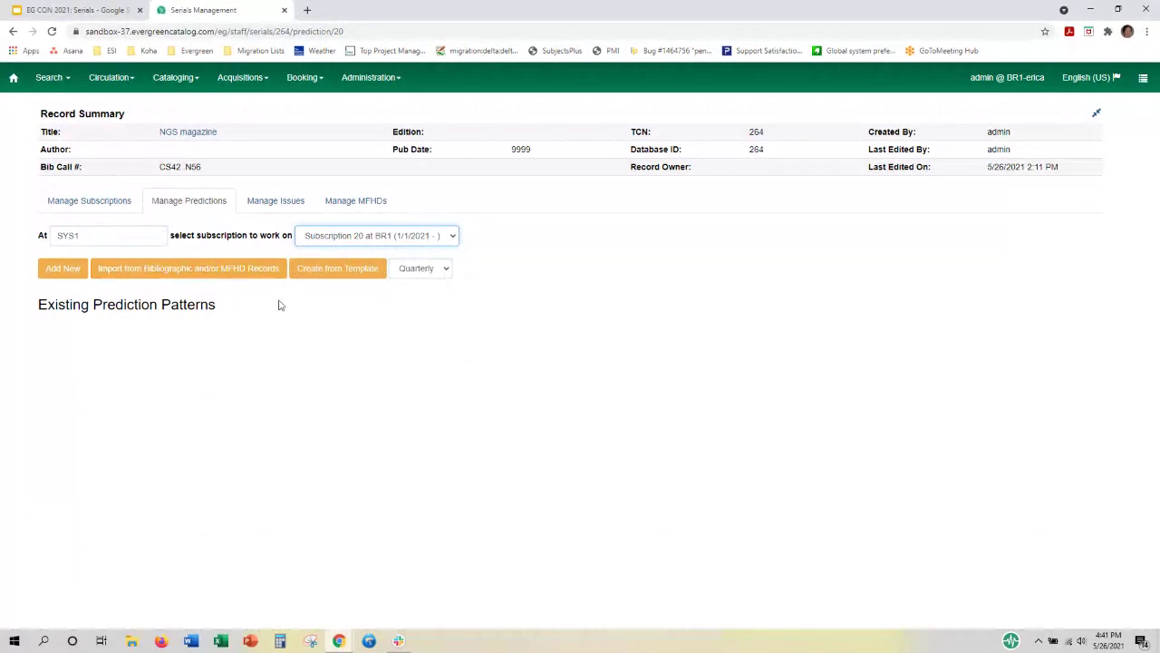
# Create an active prediction pattern of type Basic from the Quarterly template for the BR1 subscription.
pyautogui.click(447, 271)
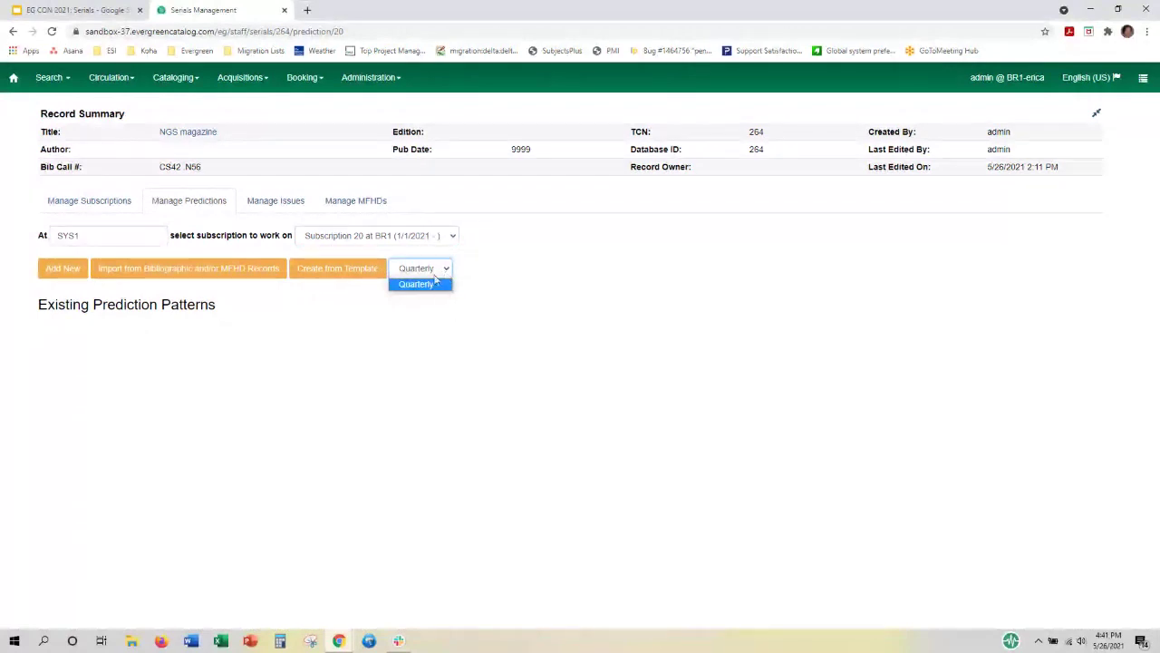
pyautogui.click(434, 274)
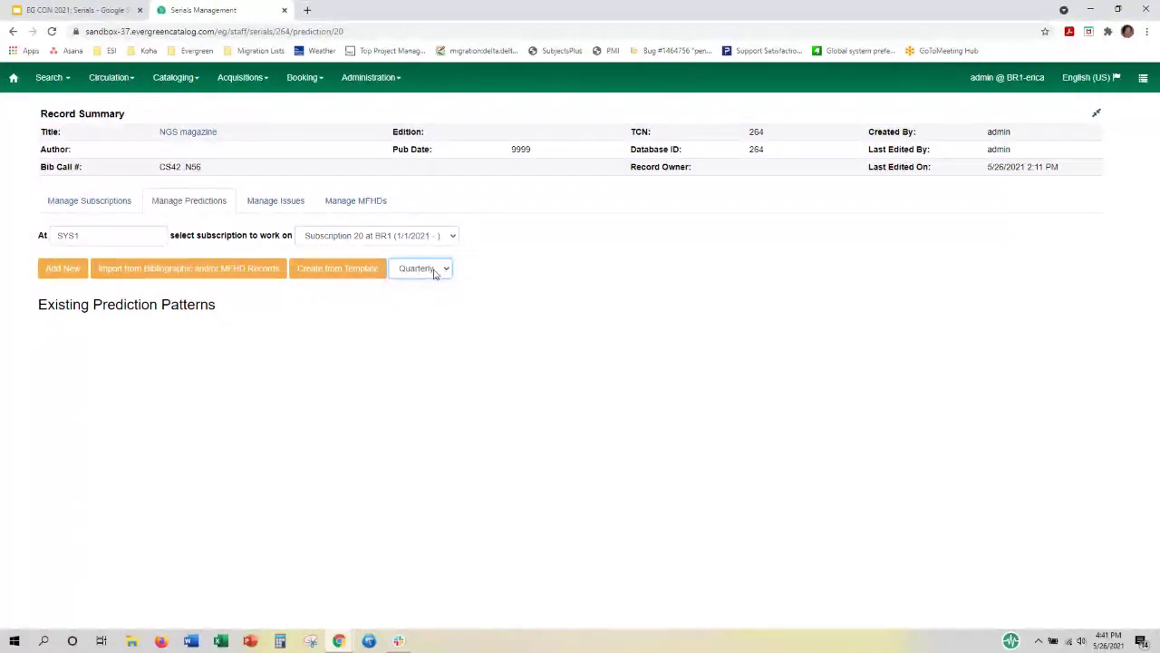
pyautogui.click(343, 275)
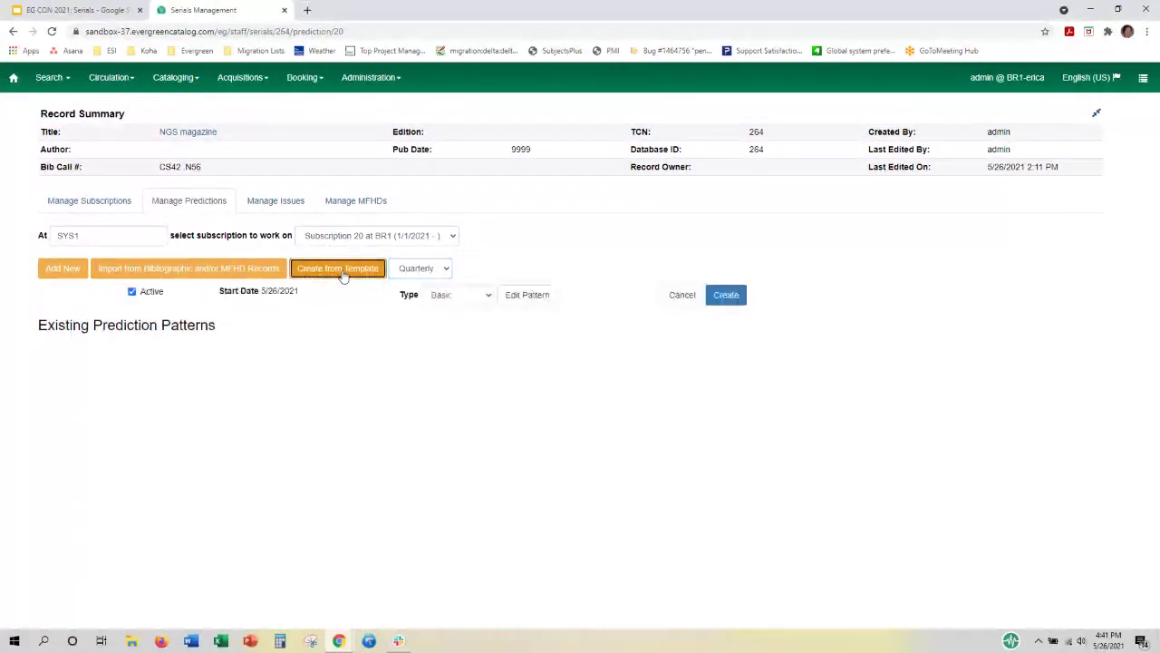
pyautogui.click(486, 299)
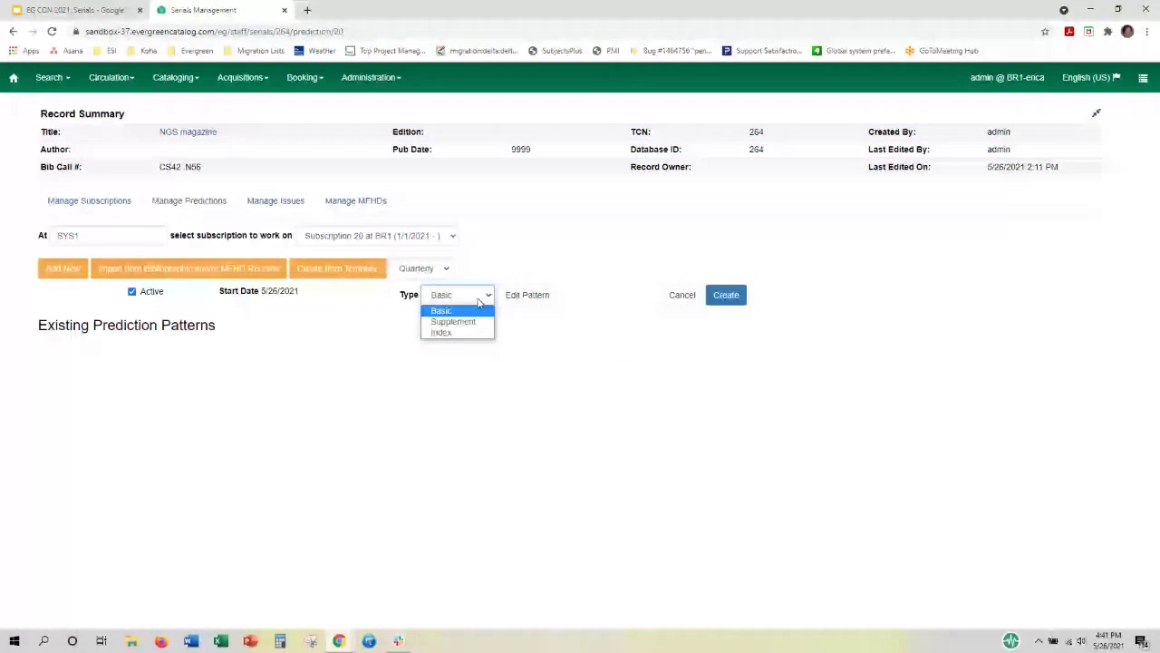
pyautogui.click(481, 300)
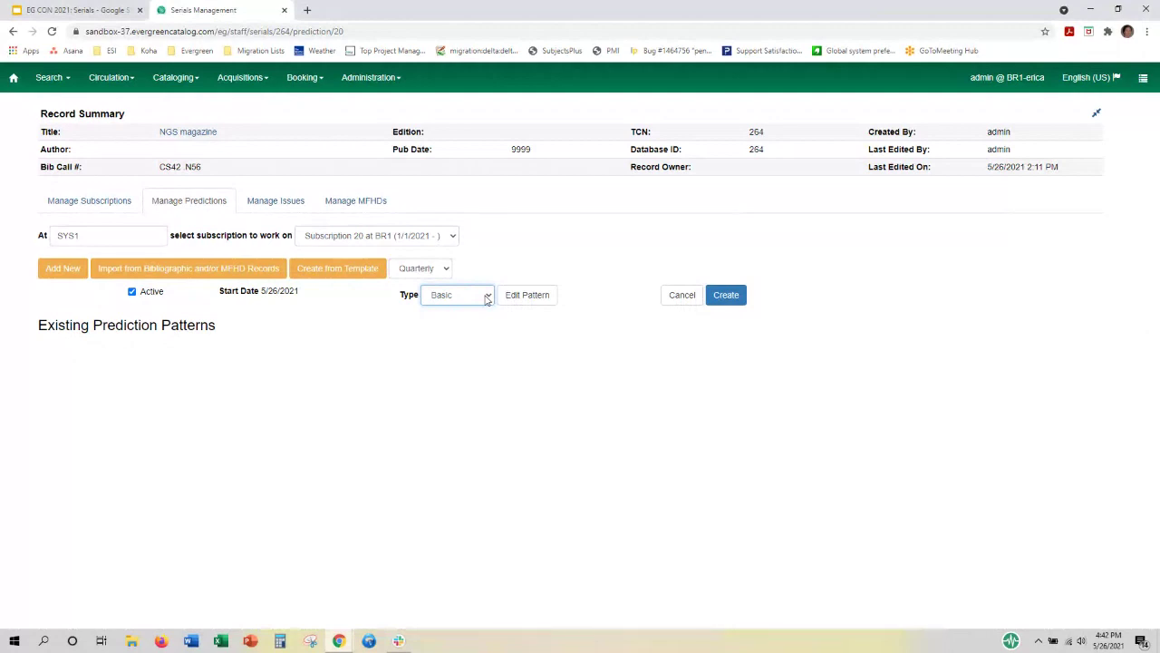
pyautogui.click(486, 299)
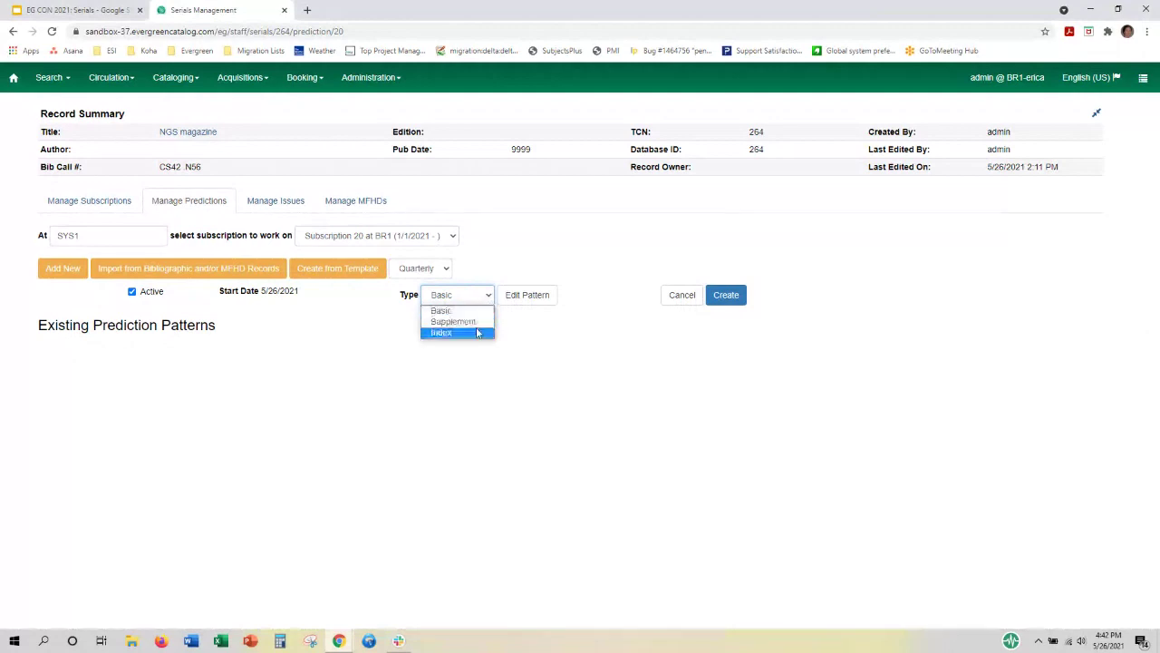
pyautogui.click(489, 299)
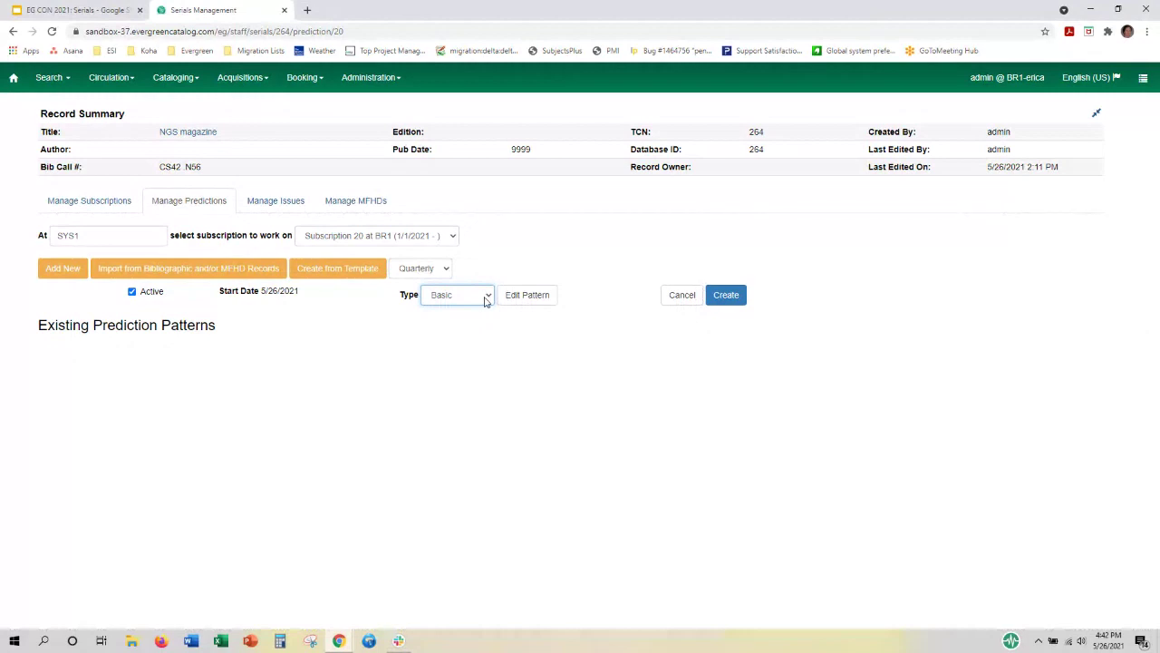
pyautogui.click(739, 297)
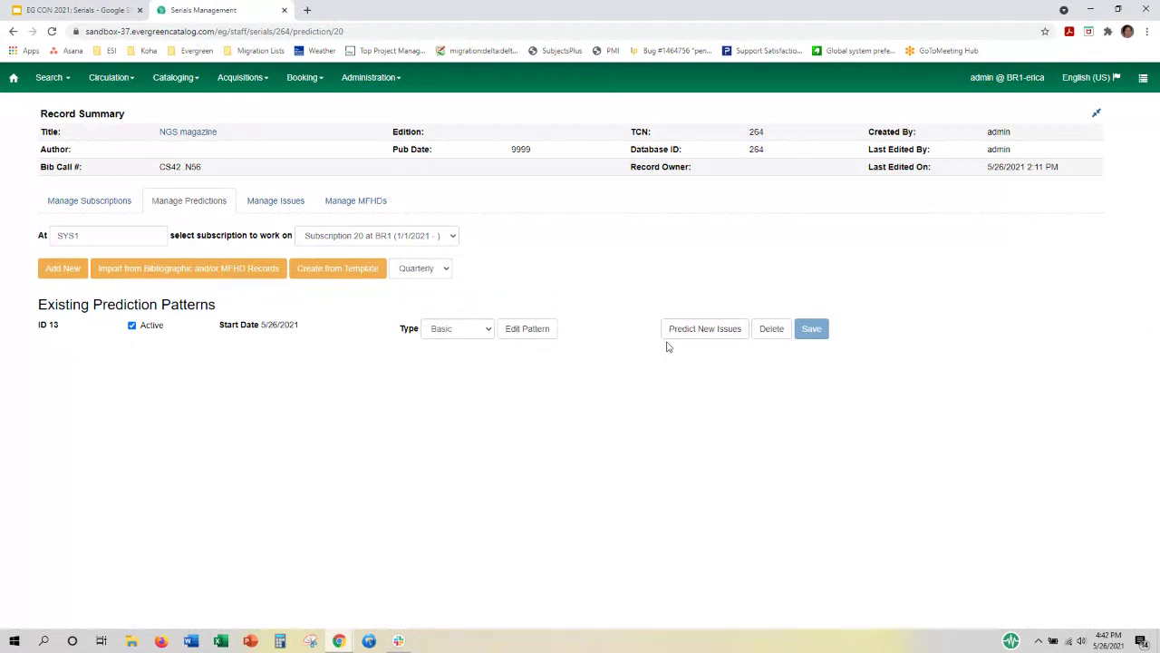
# Predict 8 new issues from the pattern, with enumeration level 1 set to 47 and enumeration level 2 set to 1.
pyautogui.click(693, 332)
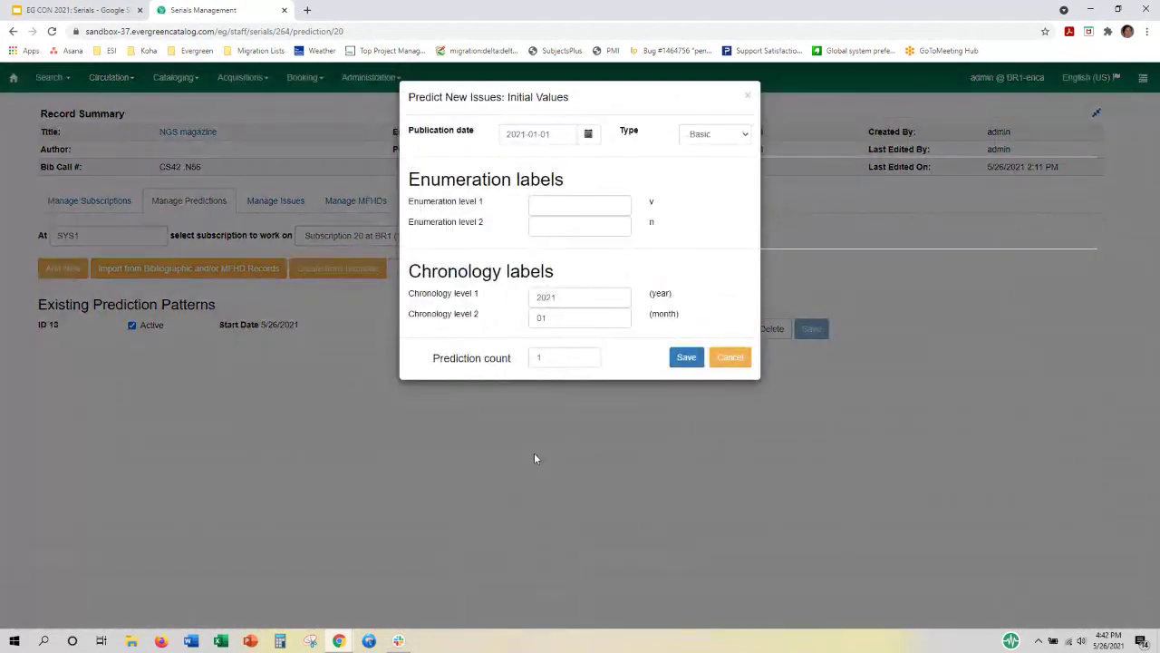
pyautogui.click(572, 199)
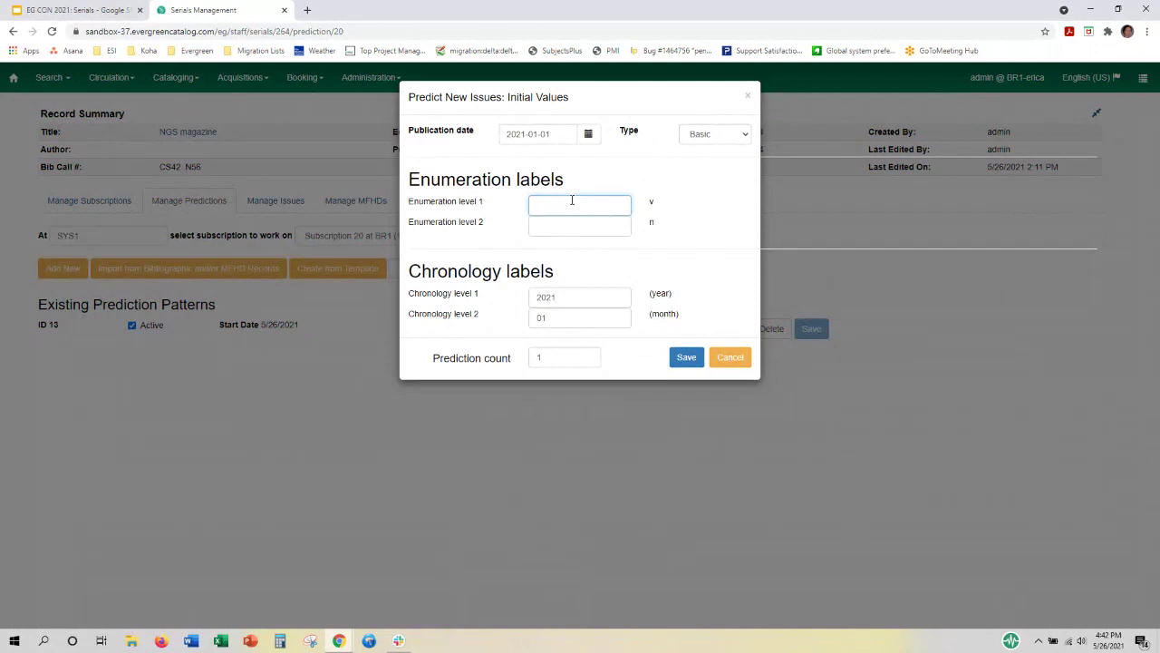
pyautogui.write('47')
pyautogui.click(575, 226)
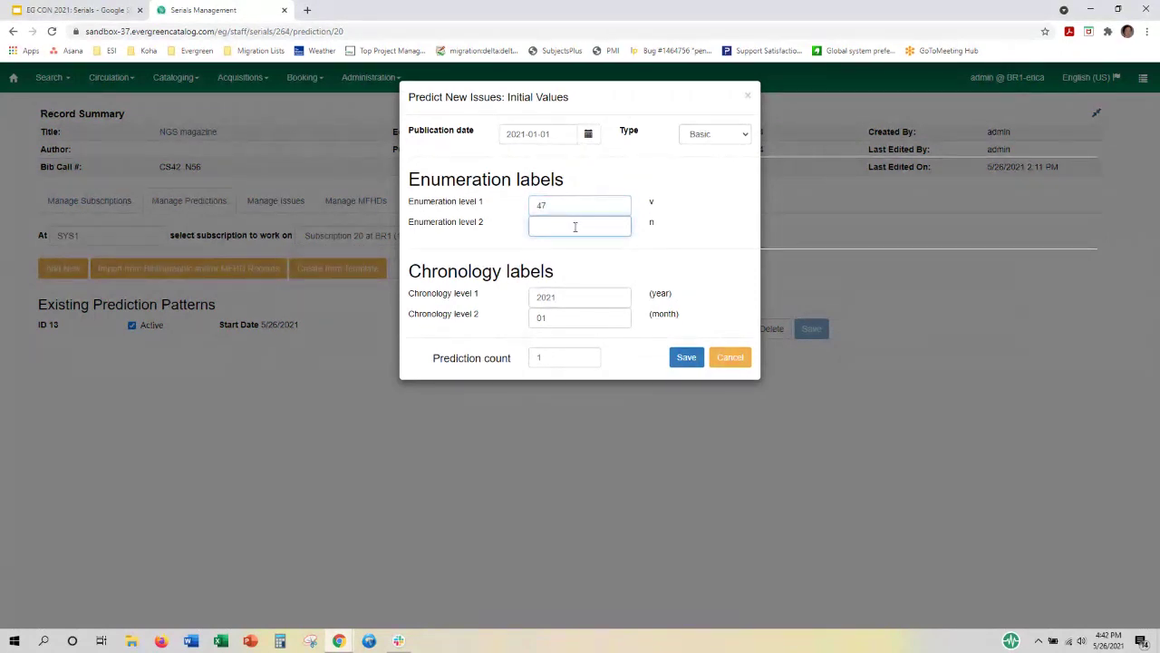
pyautogui.write('1')
pyautogui.doubleClick(556, 355)
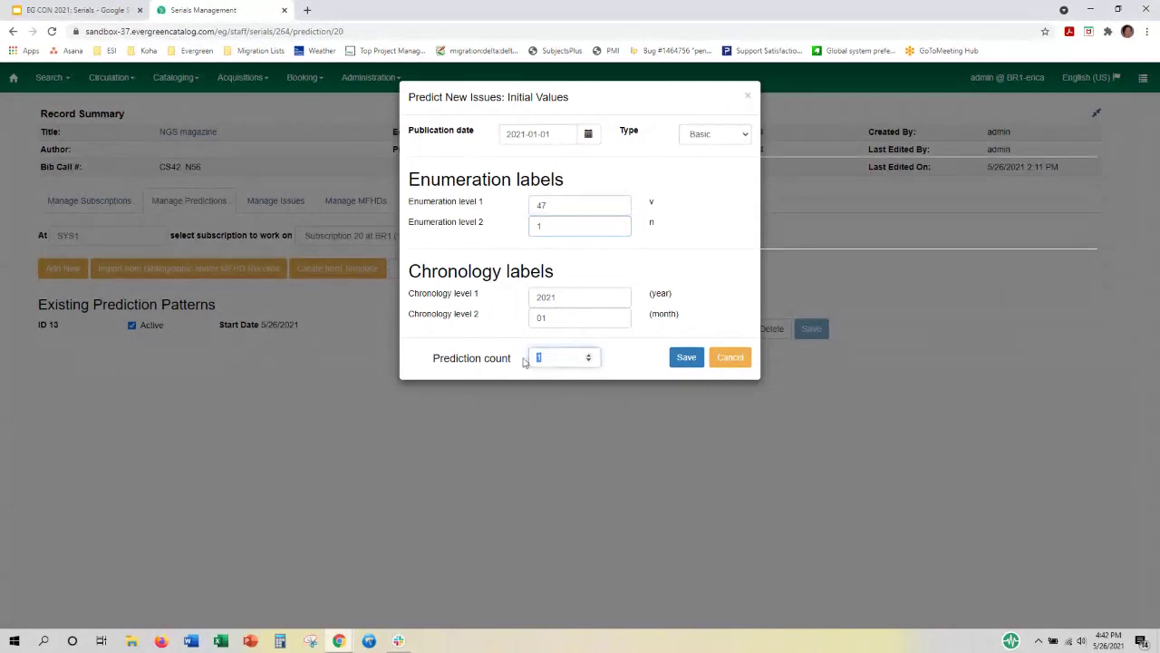
pyautogui.write('8')
pyautogui.click(687, 358)
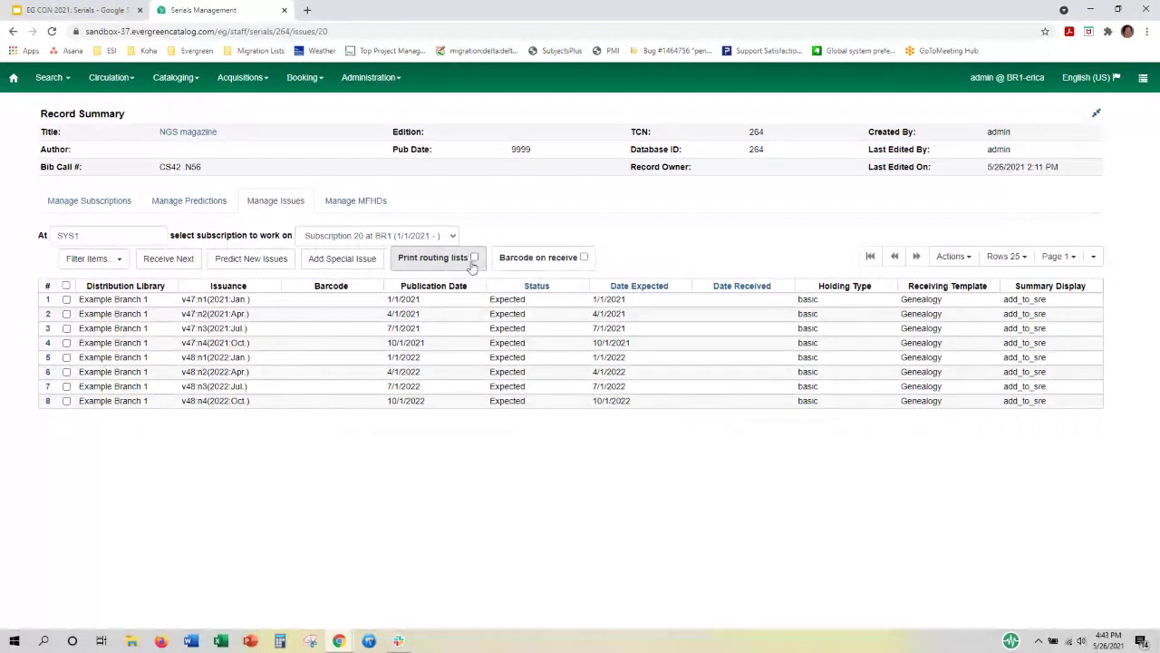
pyautogui.click(116, 263)
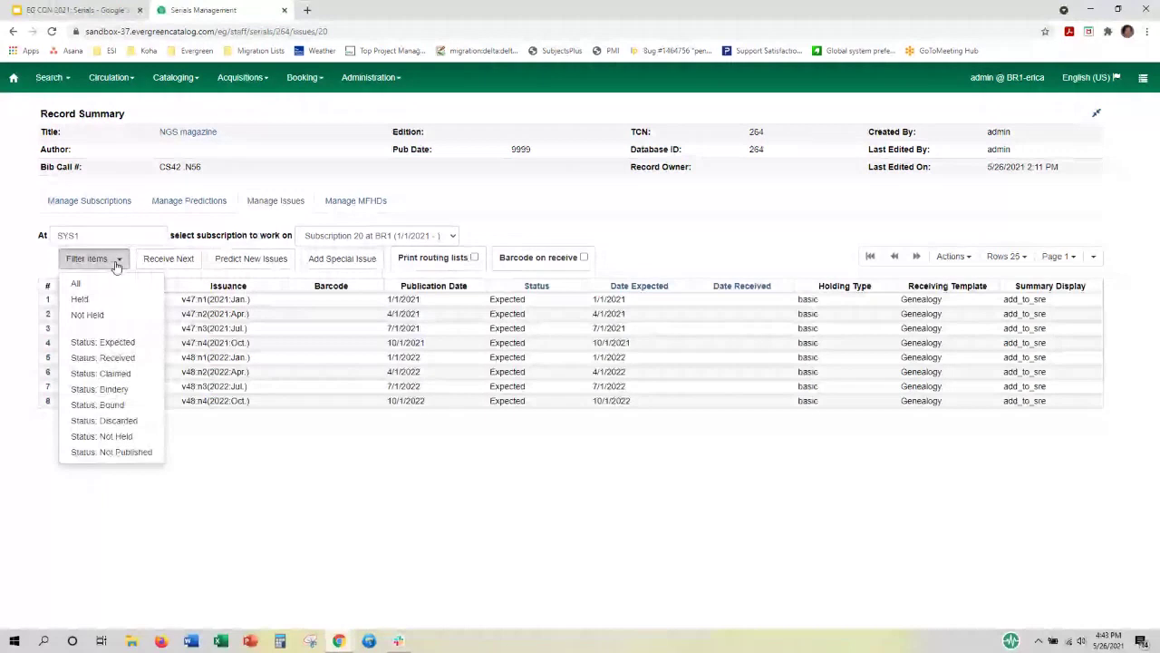
pyautogui.click(266, 302)
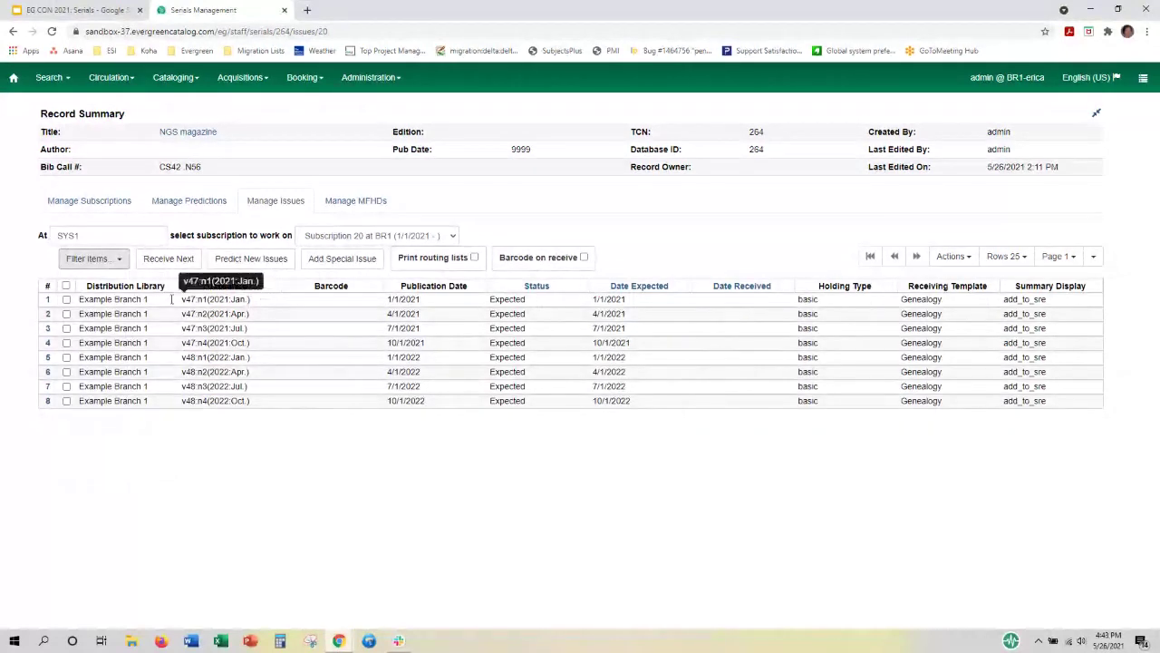
pyautogui.click(67, 300)
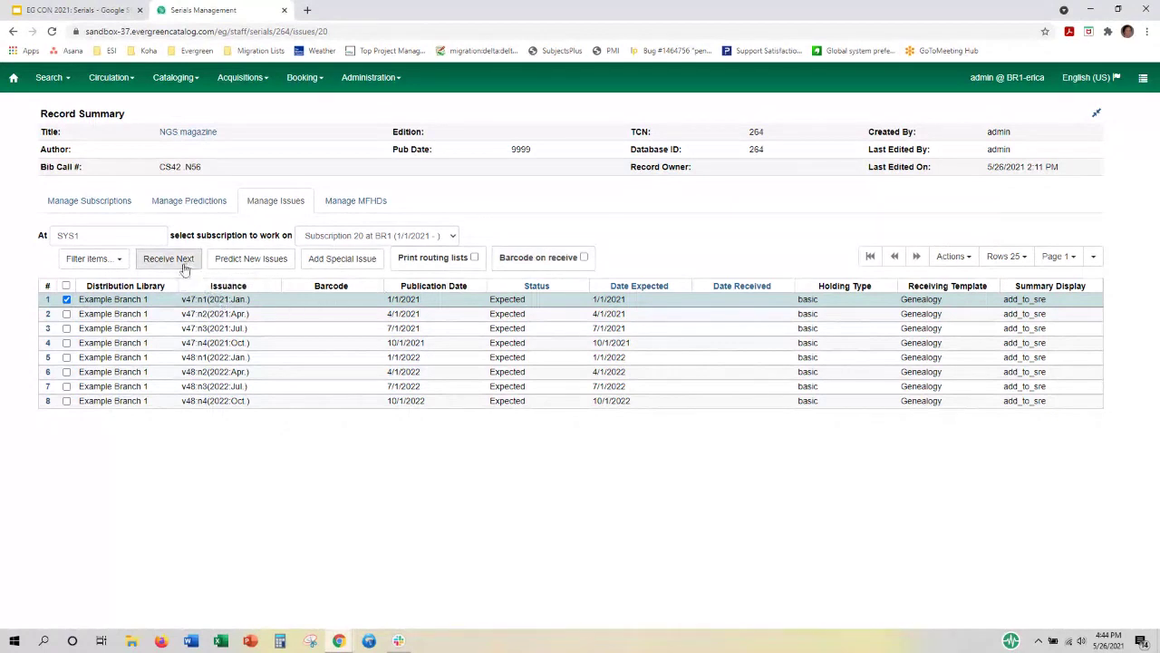
pyautogui.rightClick(174, 304)
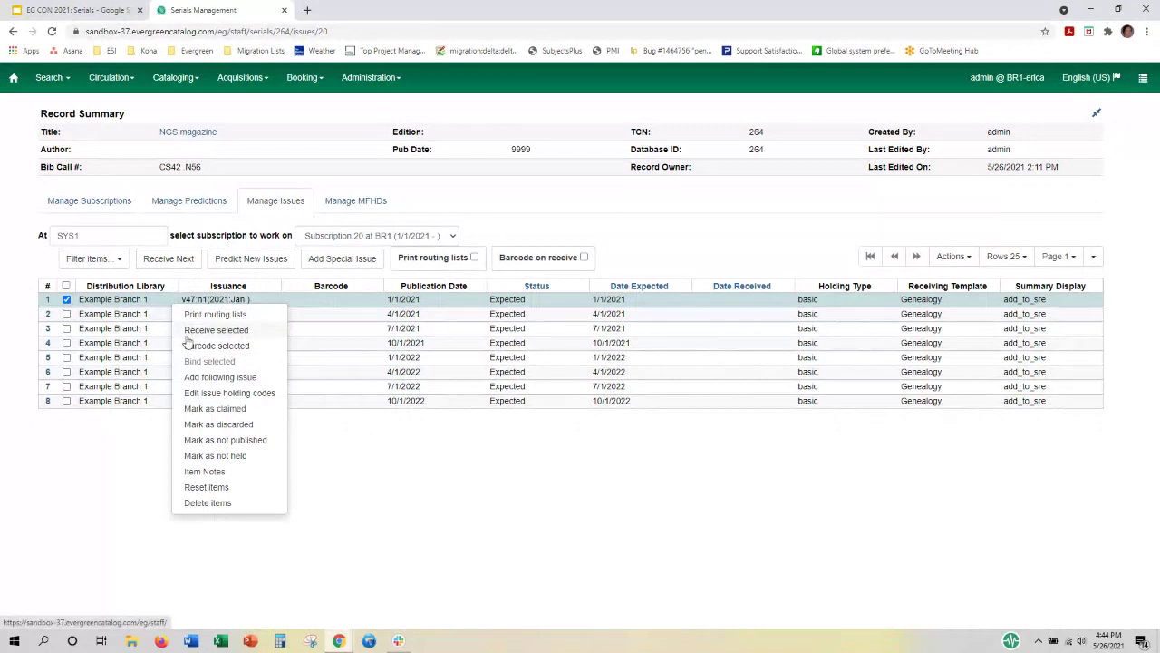
pyautogui.click(164, 307)
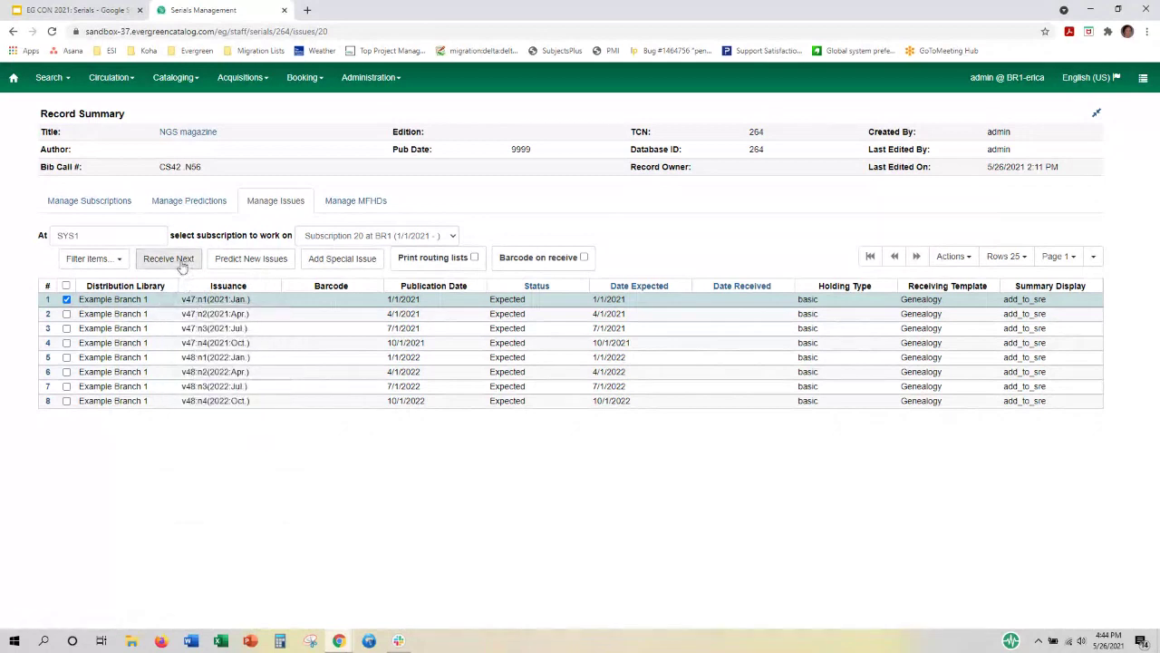
pyautogui.click(169, 259)
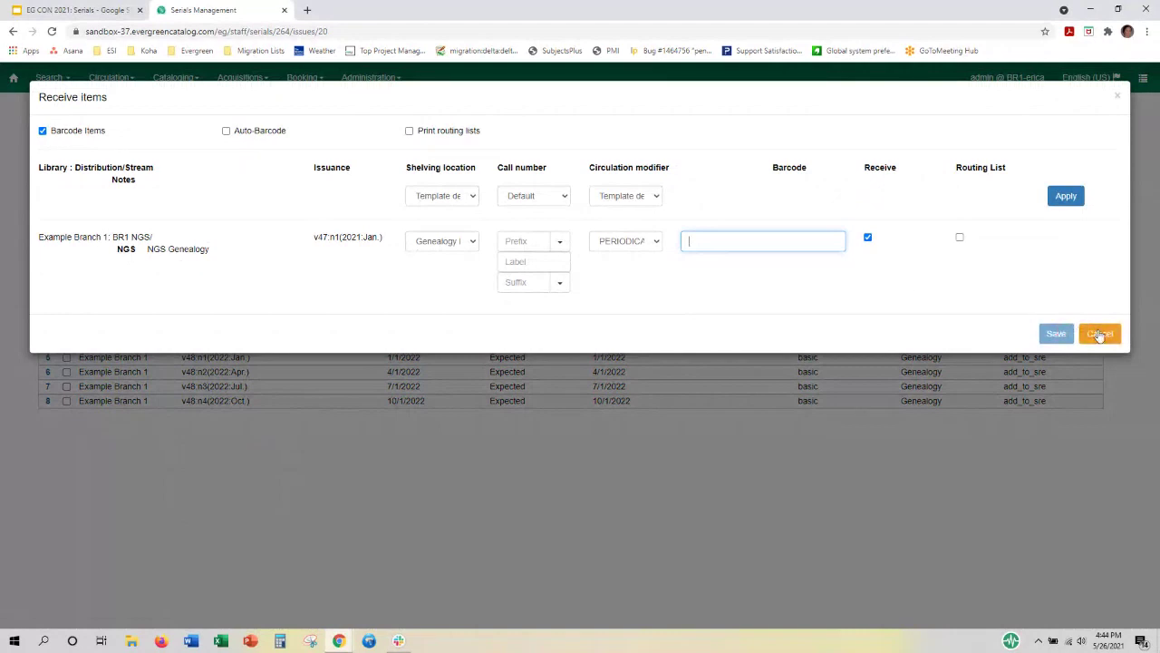
pyautogui.click(1099, 335)
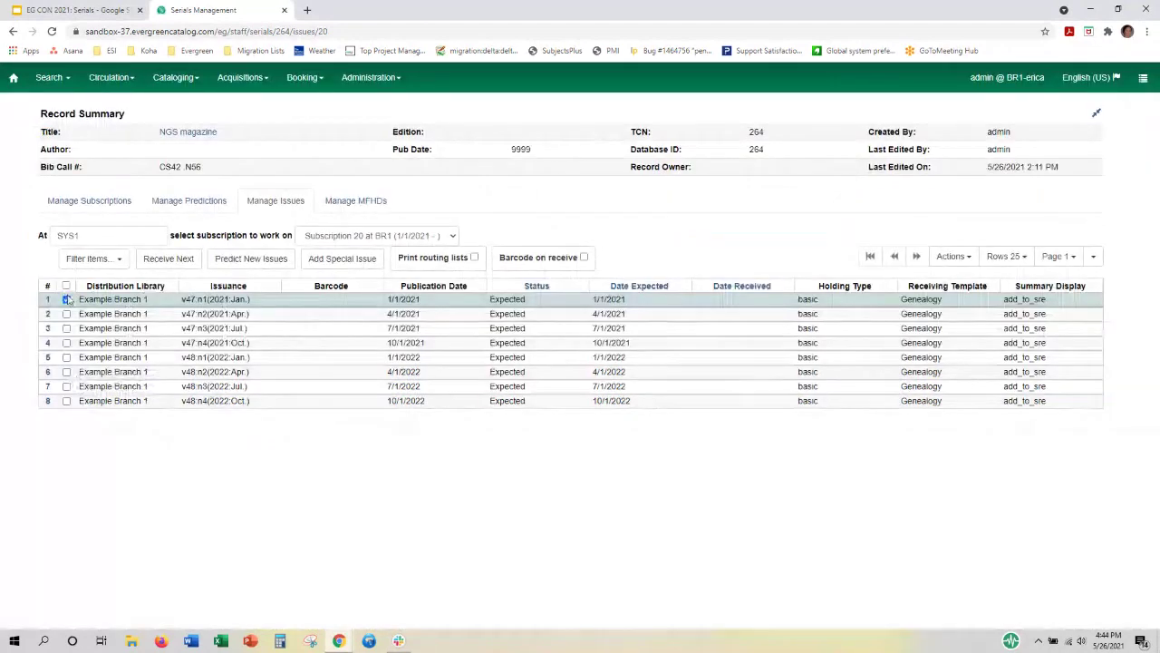
pyautogui.click(164, 258)
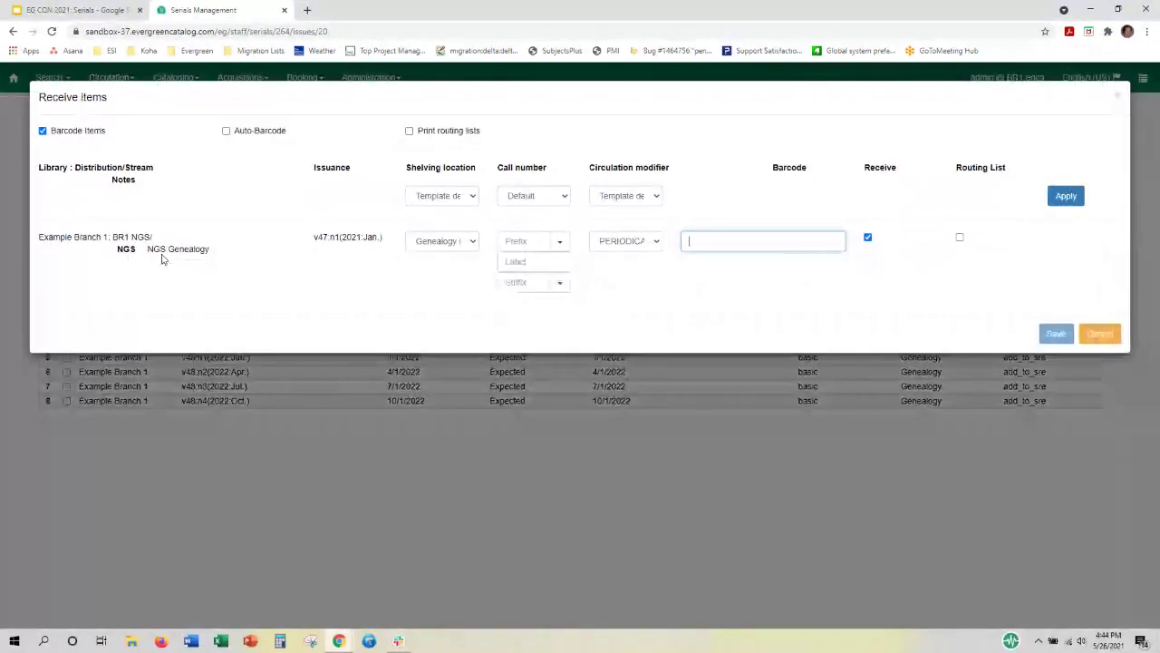
pyautogui.click(1099, 334)
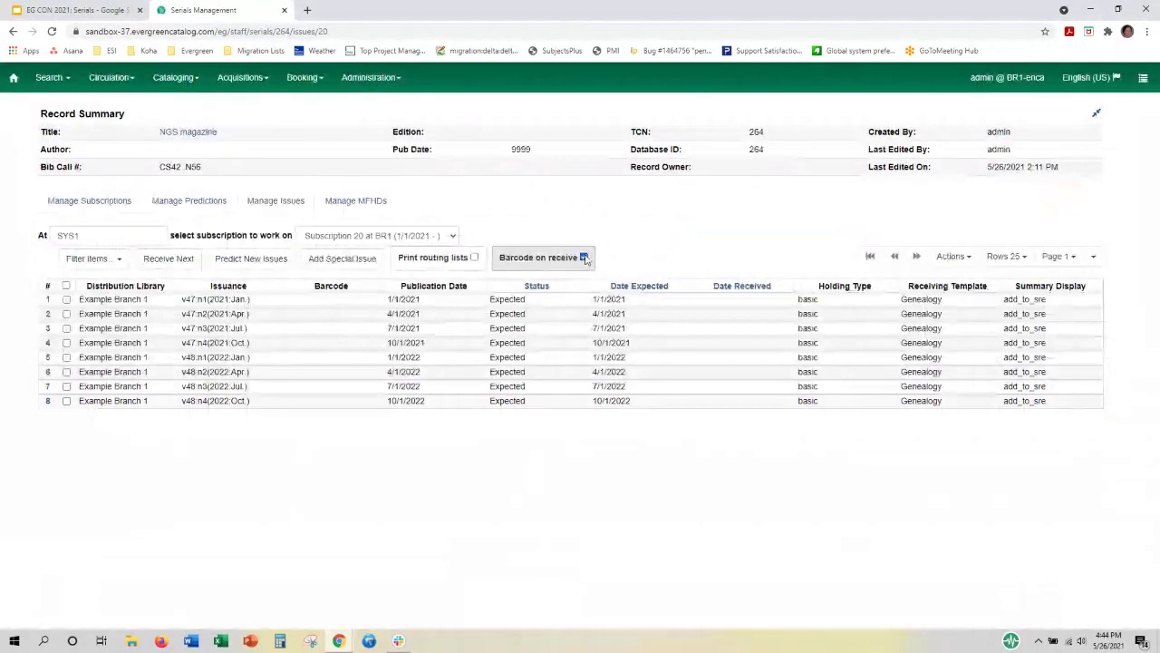
# Turn off barcoding on receive and receive the v47:n1(2021:Jan.) issue, accepting its item alert.
pyautogui.click(584, 257)
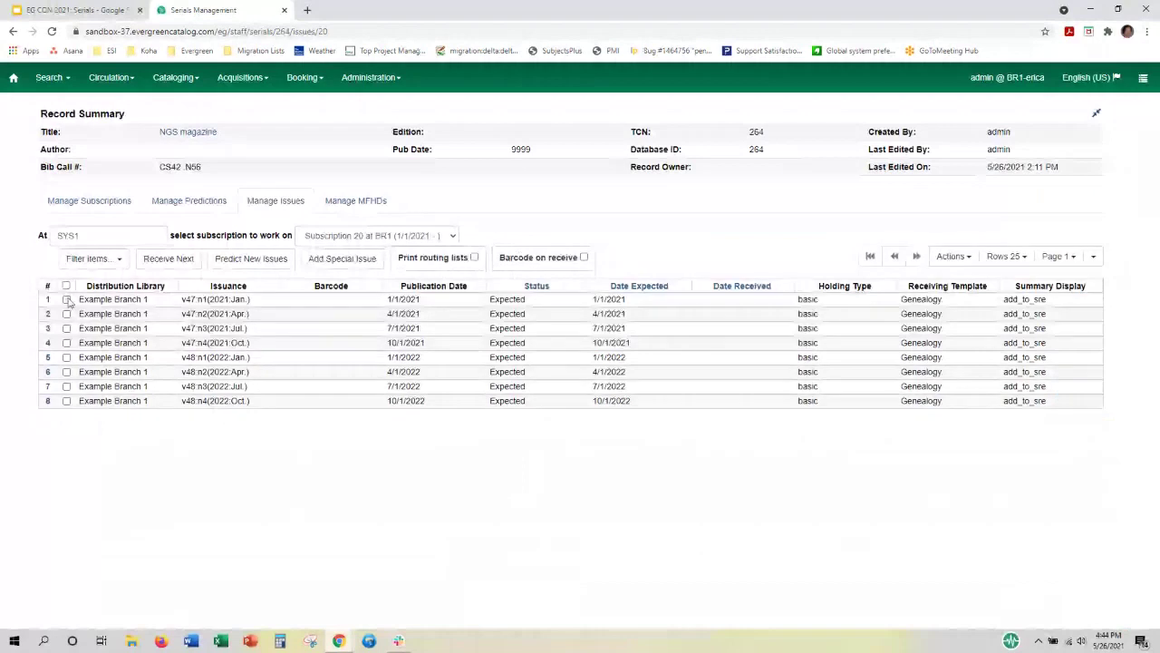
pyautogui.rightClick(168, 306)
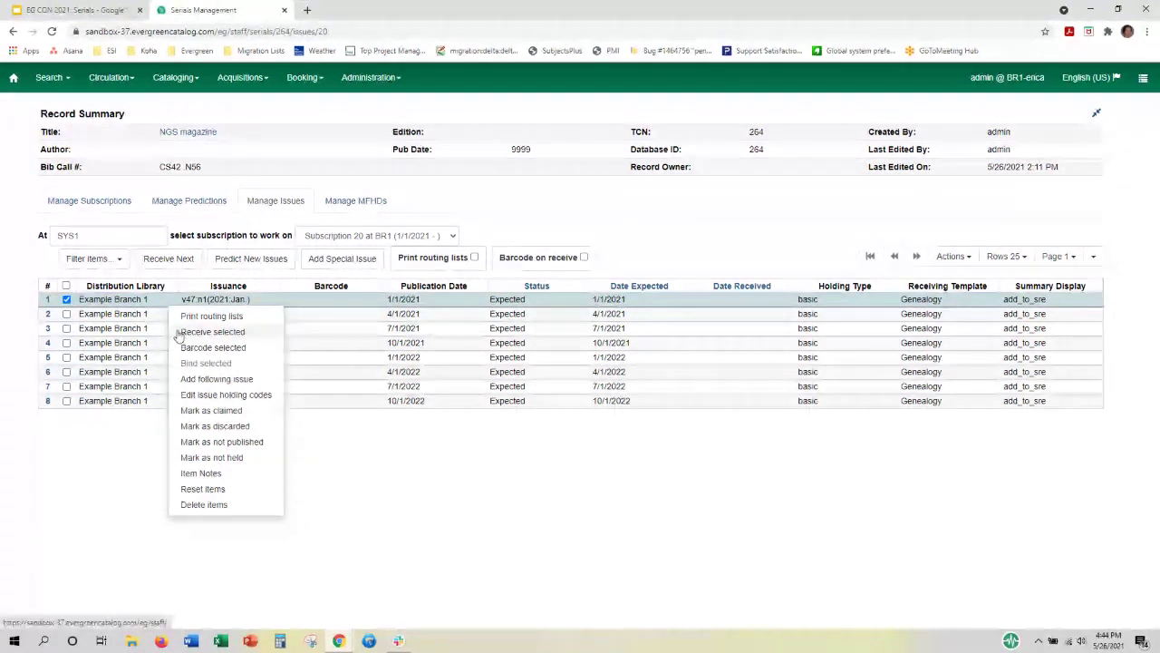
pyautogui.click(212, 332)
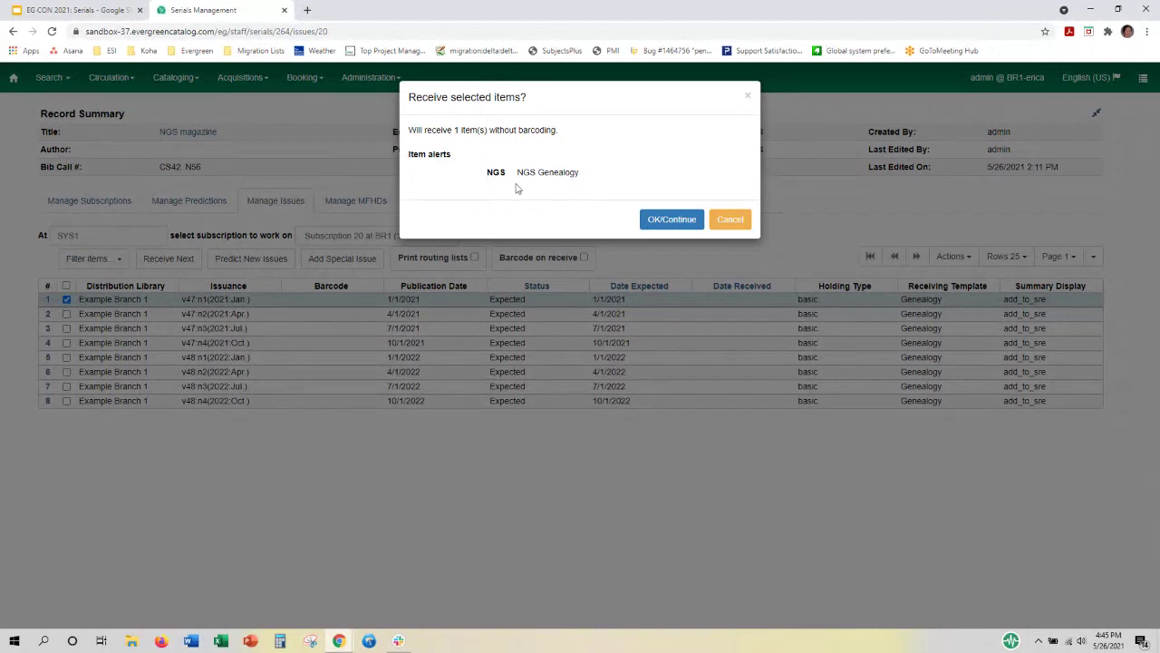
pyautogui.click(671, 220)
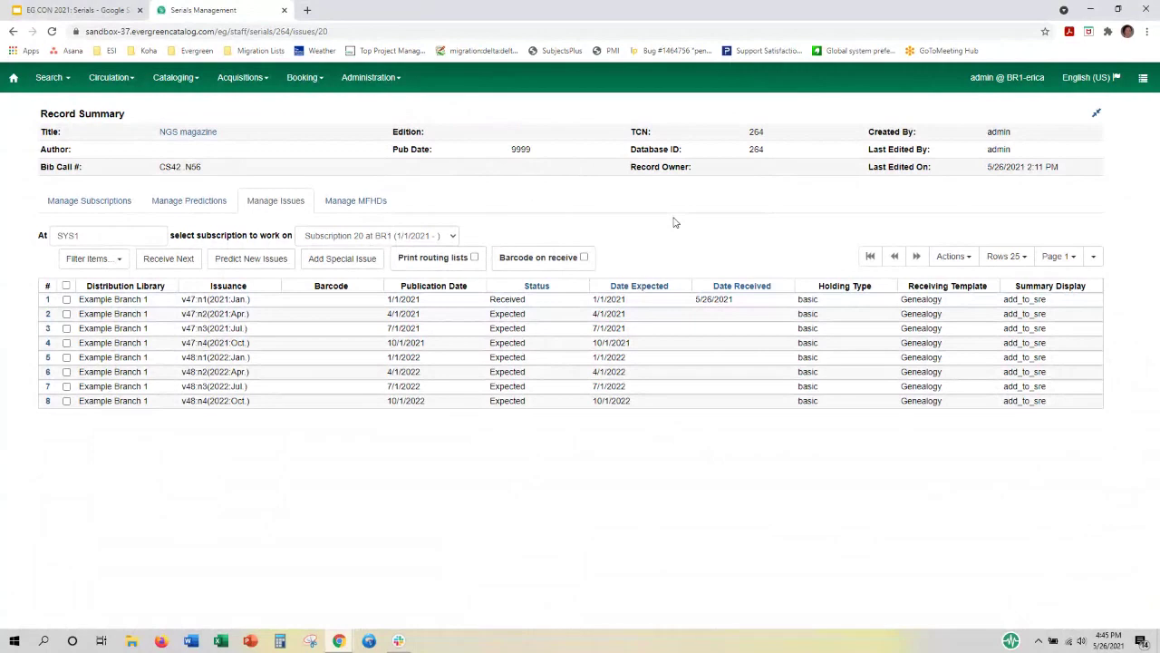
# Check the item table in the NGS magazine catalog record, and return to the subscription's issue list.
pyautogui.click(190, 135)
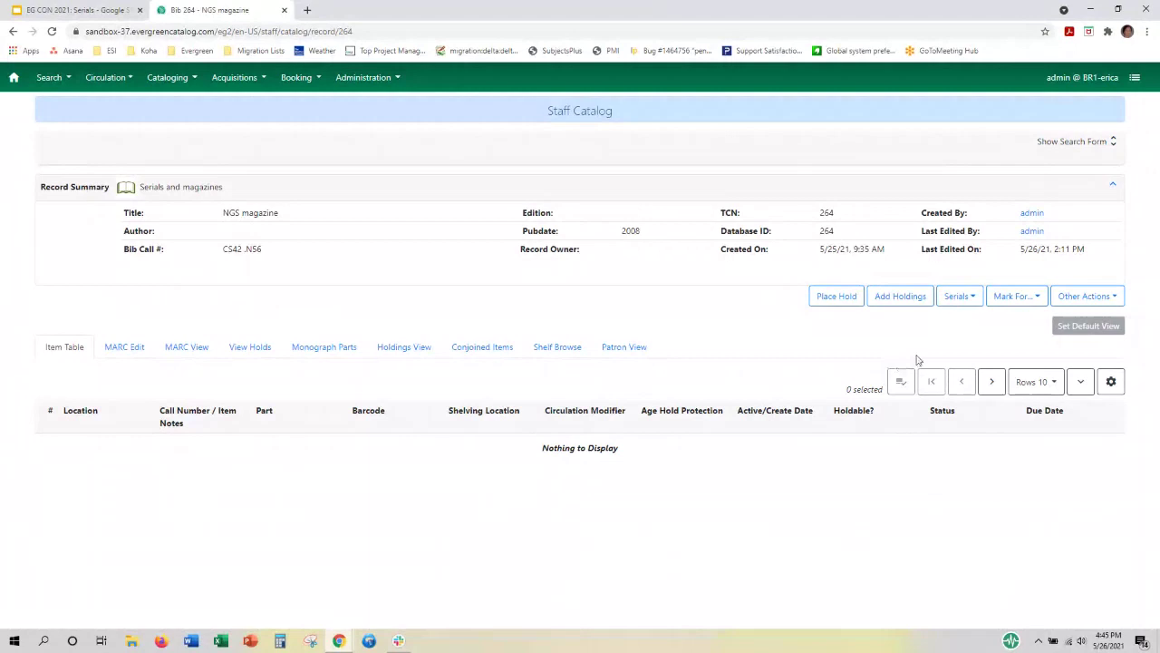
pyautogui.click(975, 300)
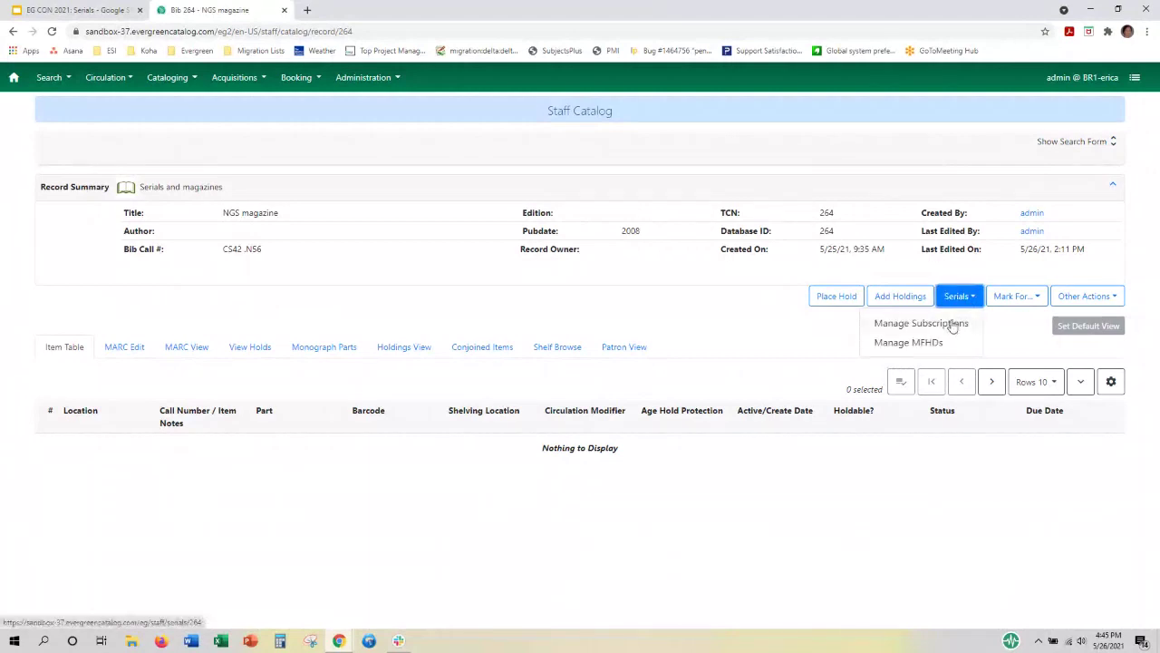
pyautogui.click(945, 322)
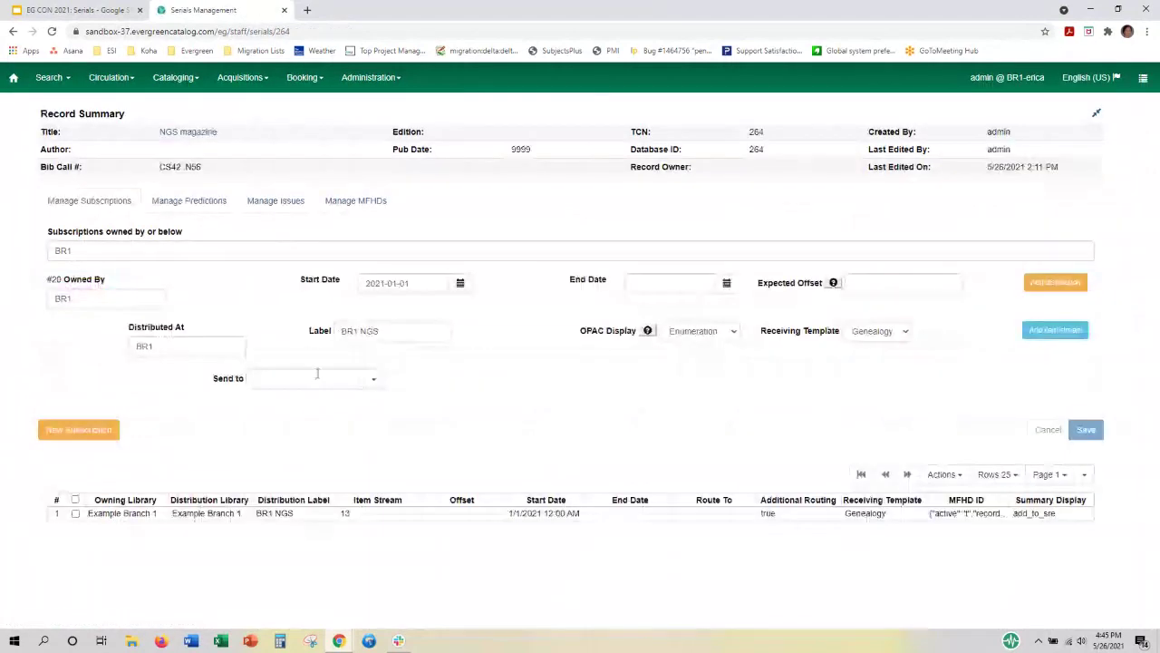
pyautogui.click(277, 200)
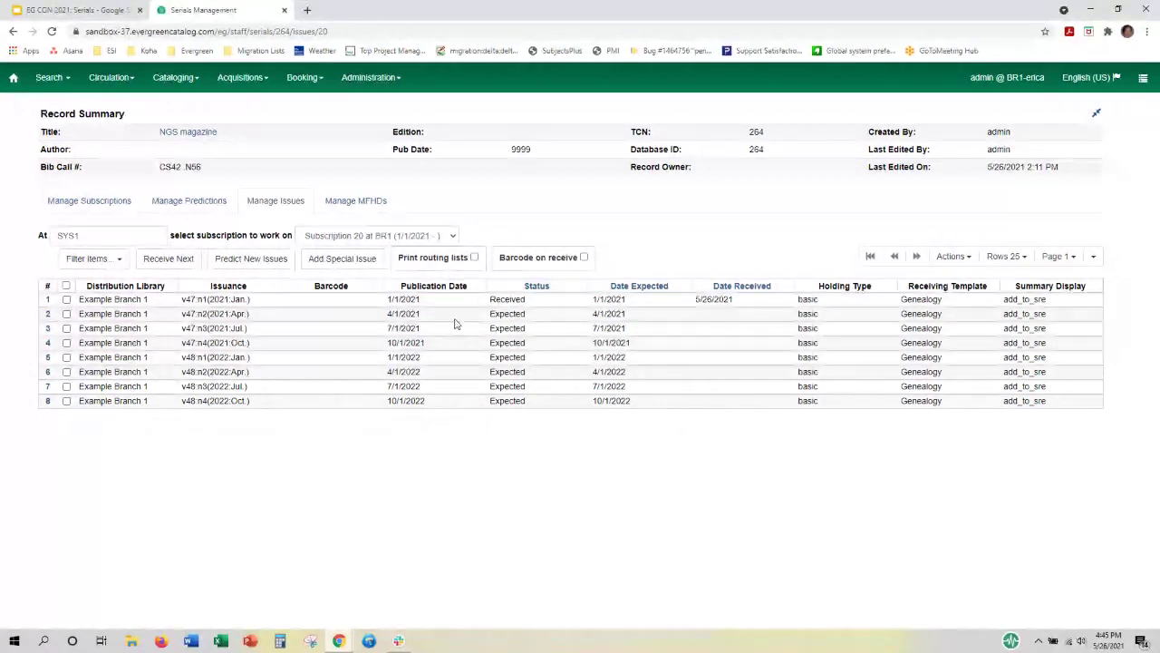
# Filter the NGS magazine issues to the Expected status and turn on barcoding on receive.
pyautogui.click(117, 260)
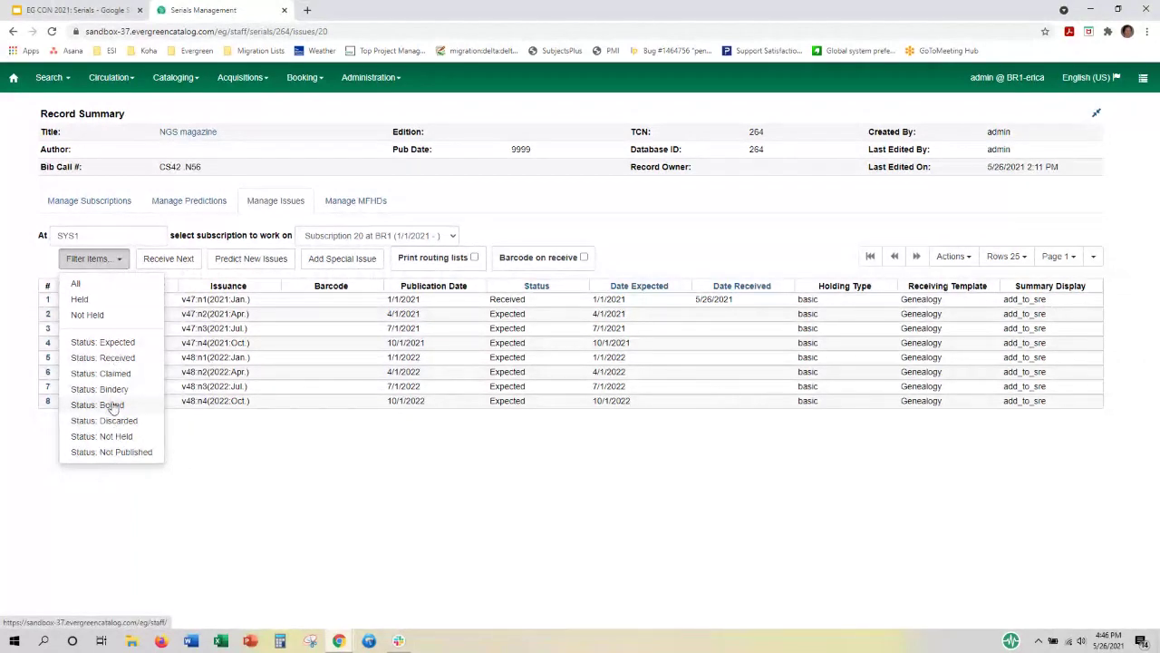
pyautogui.click(116, 342)
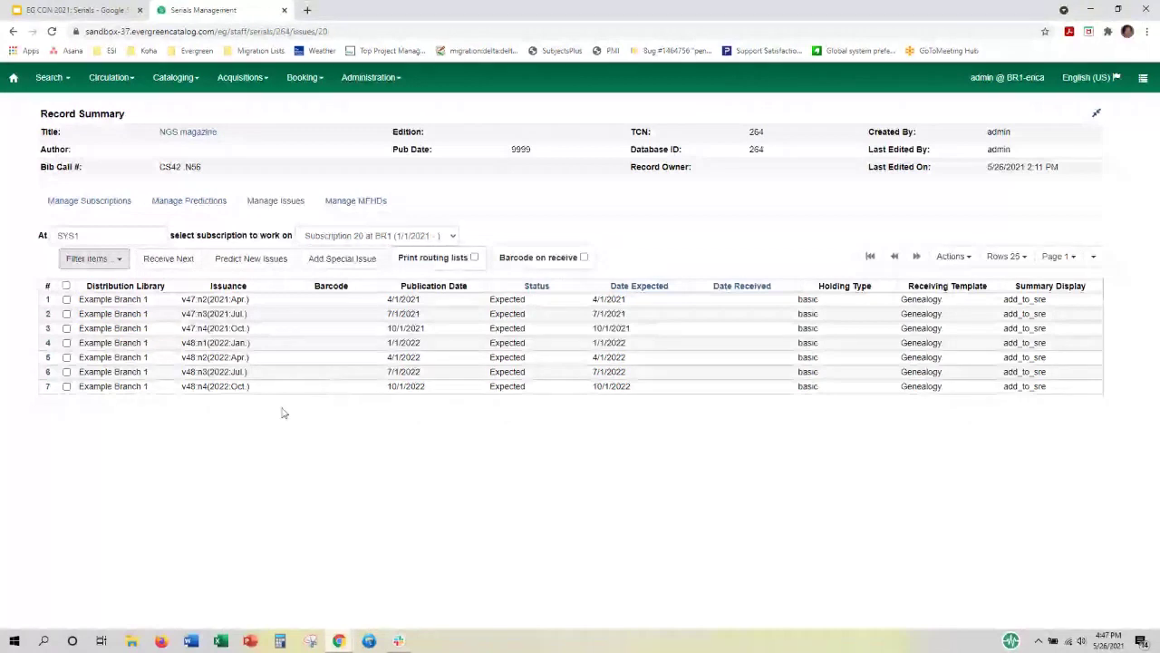
pyautogui.click(583, 257)
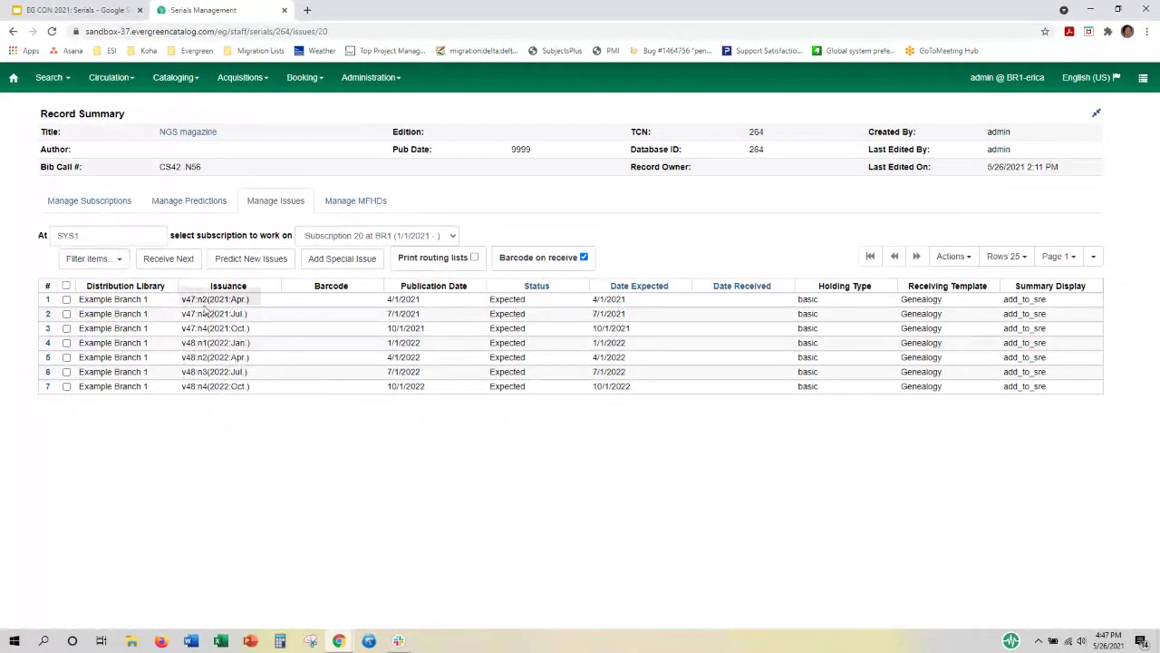
pyautogui.click(67, 300)
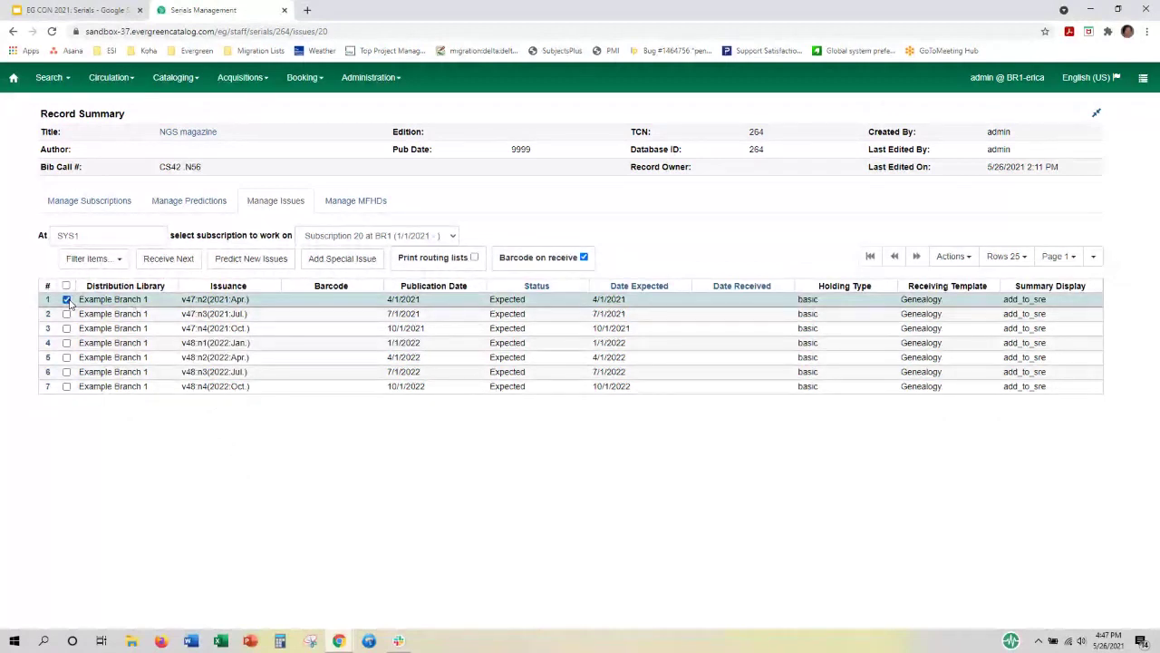
pyautogui.click(67, 300)
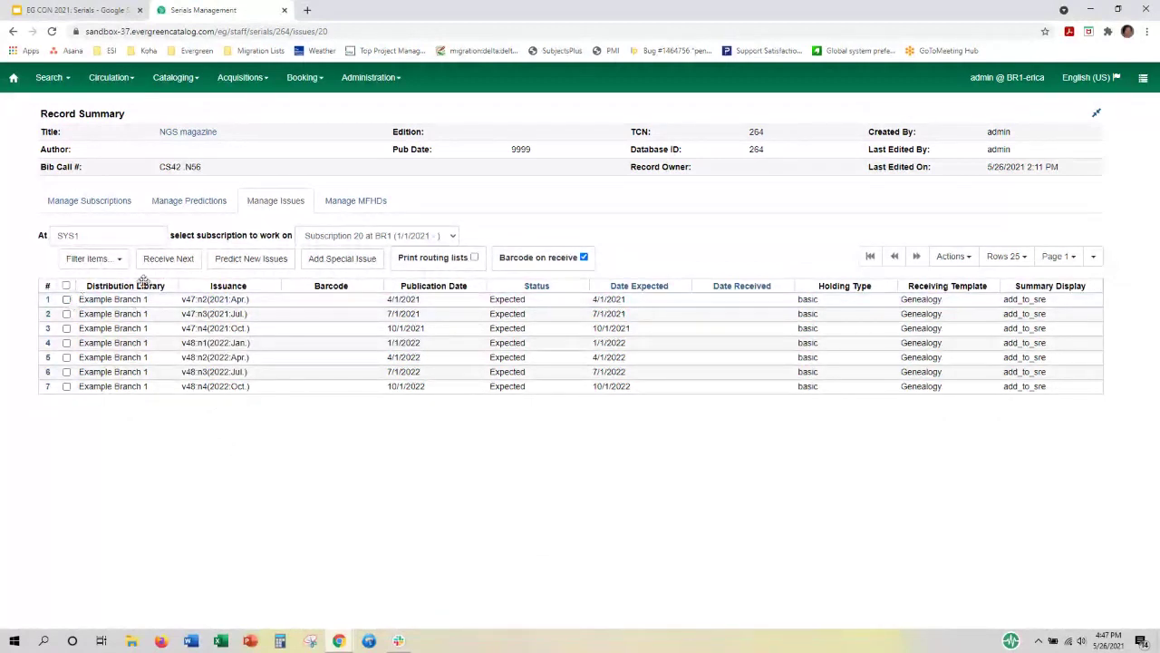
# Start receiving the next expected issue, v47:n2(2021:Apr.), and enter ngs4 as its barcode.
pyautogui.click(198, 263)
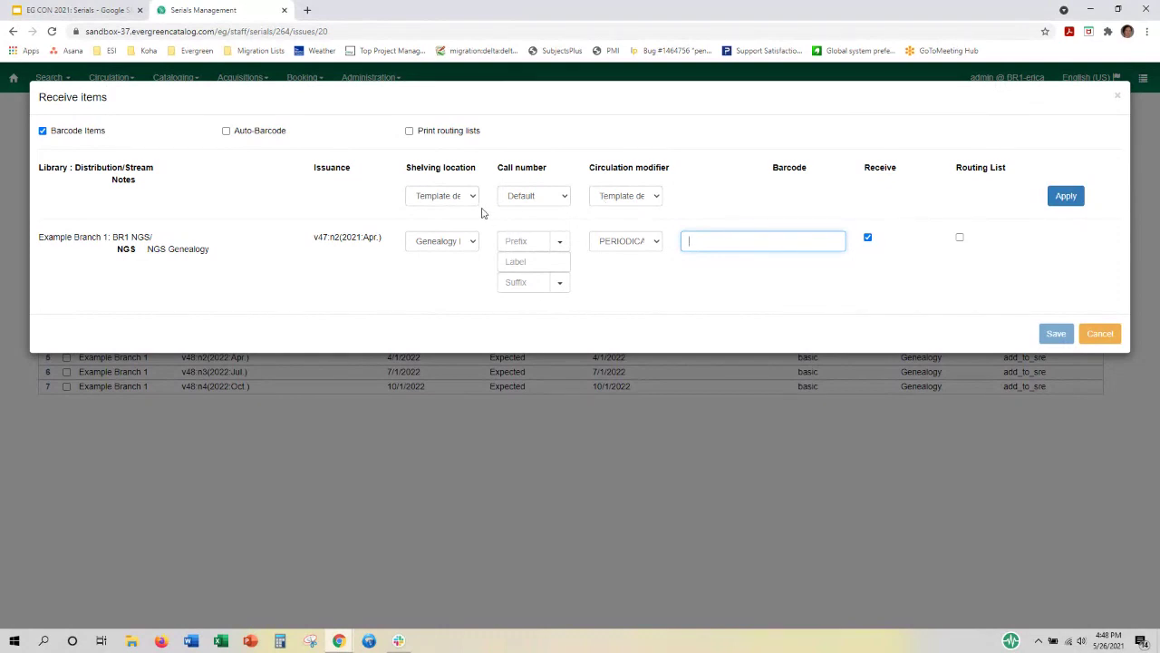
pyautogui.click(473, 243)
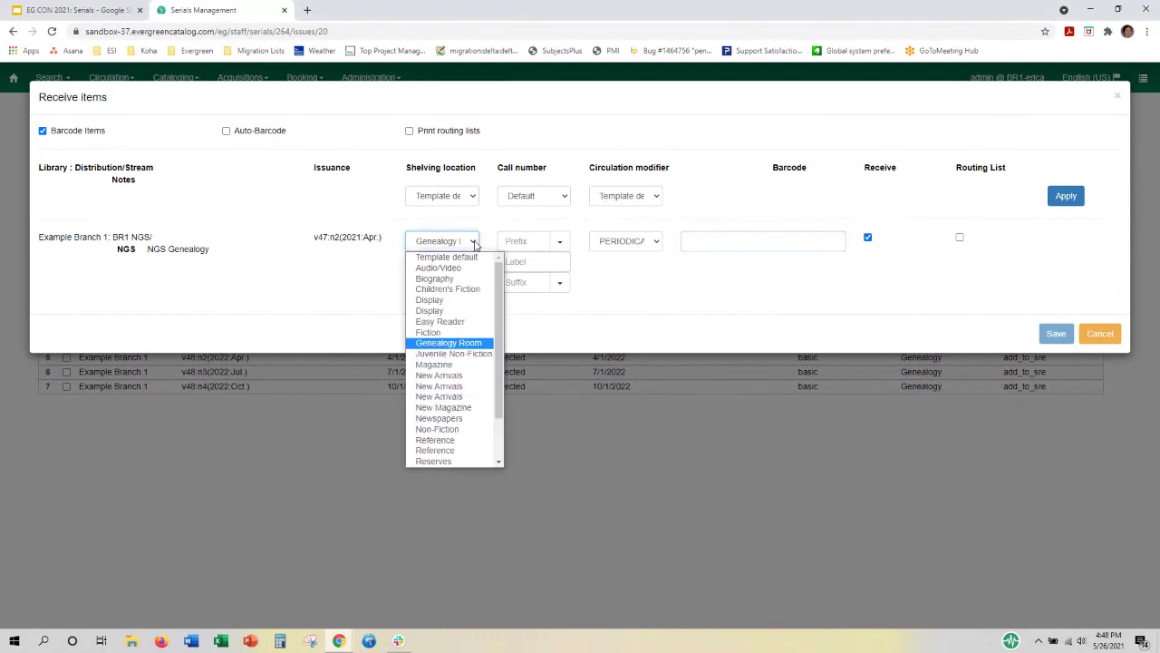
pyautogui.click(473, 243)
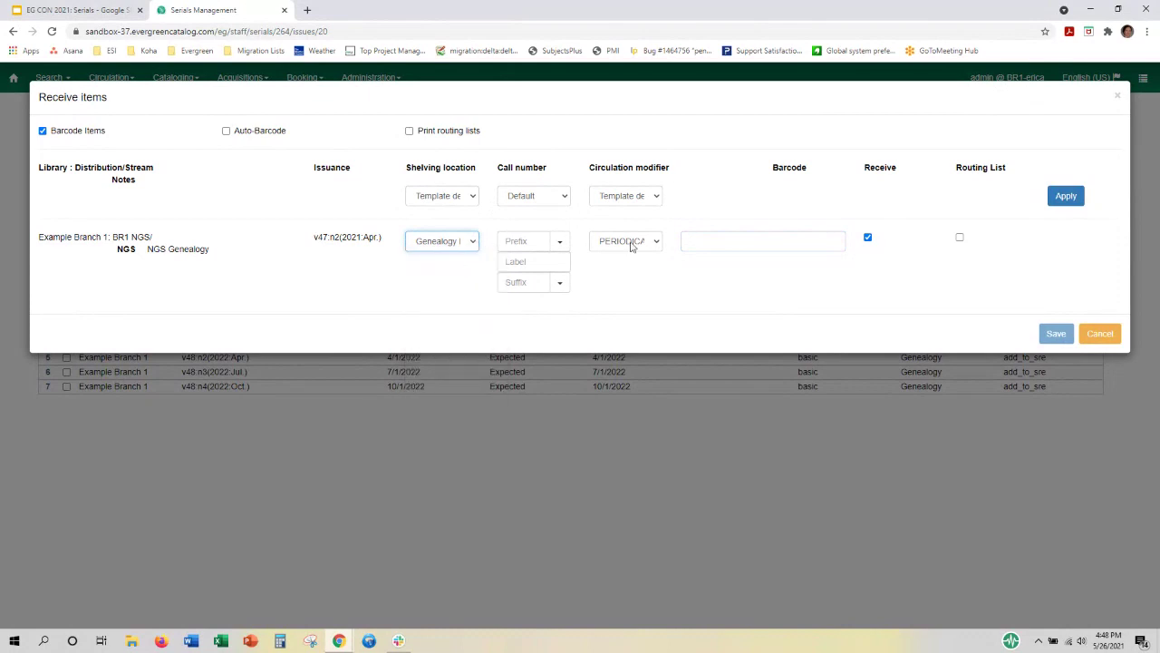
pyautogui.click(655, 243)
pyautogui.click(657, 244)
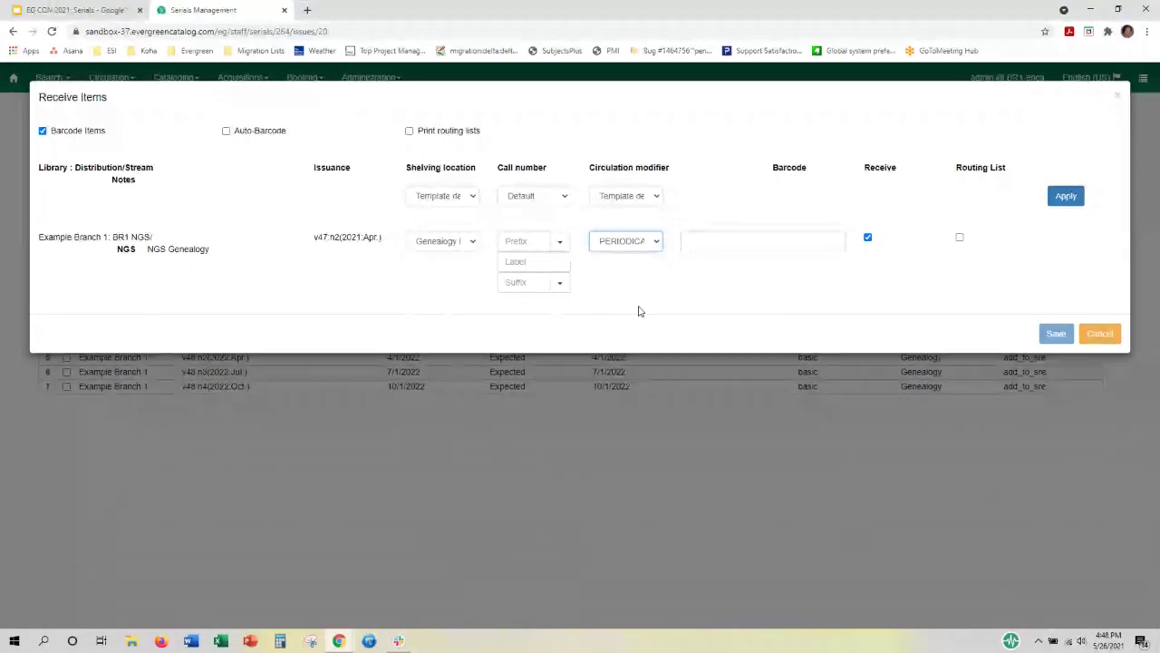
pyautogui.click(721, 242)
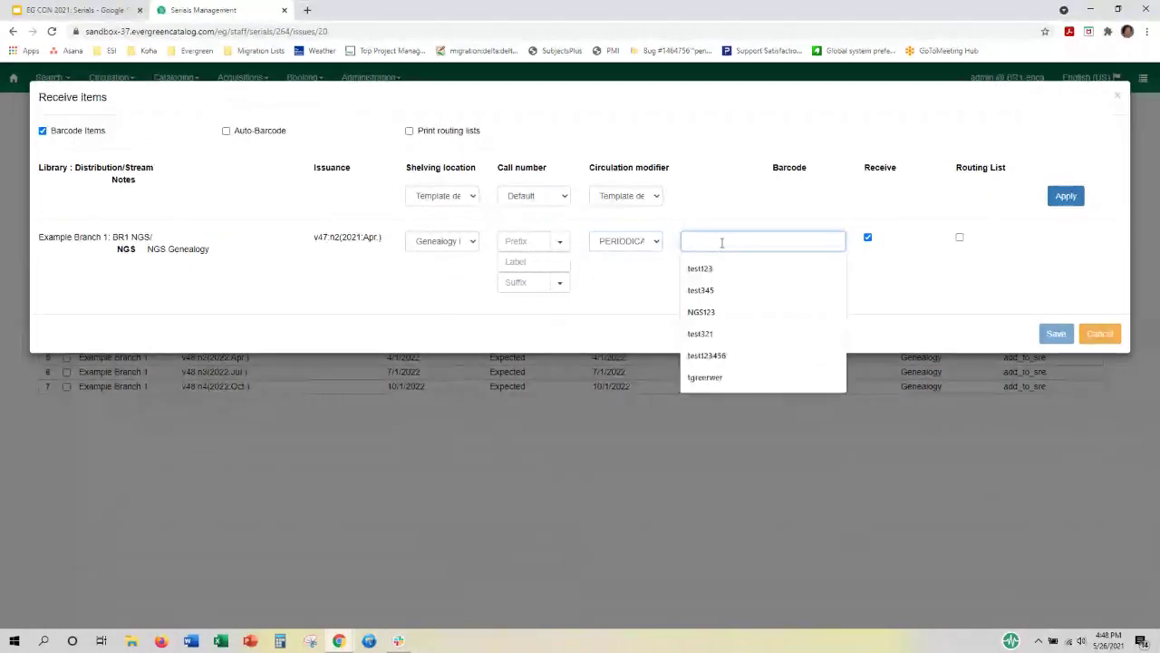
pyautogui.write('ngs4')
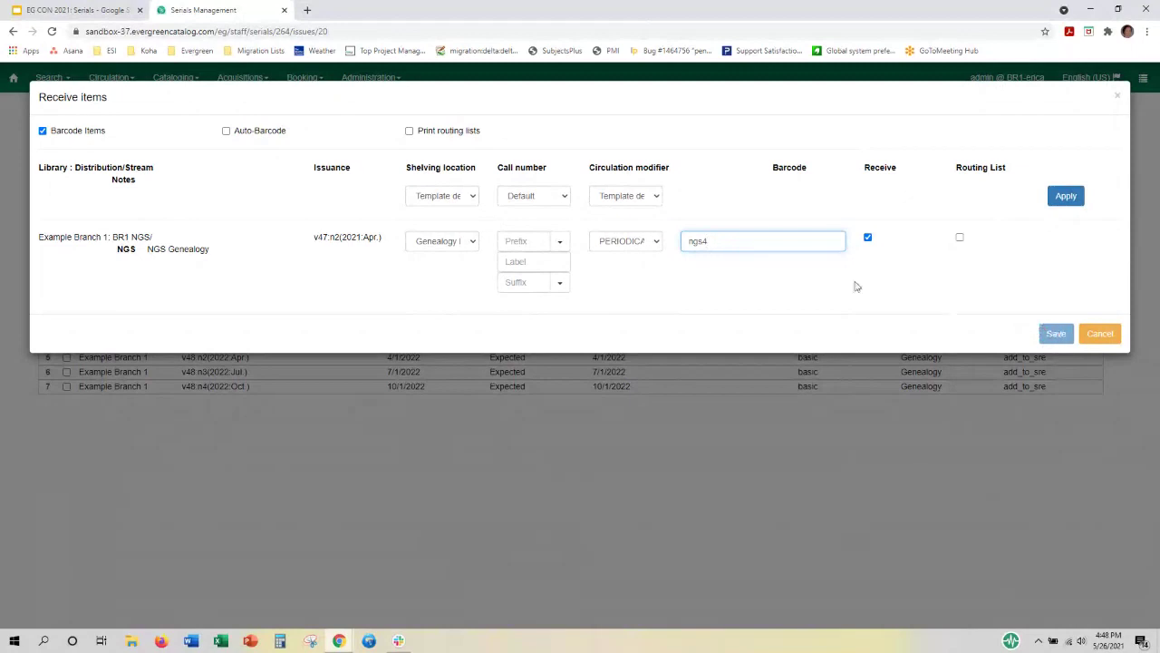
# Set the call number label of the v47:n2(2021:Apr.) issue to Jan - March 2021 and save the receipt.
pyautogui.click(518, 261)
pyautogui.click(535, 264)
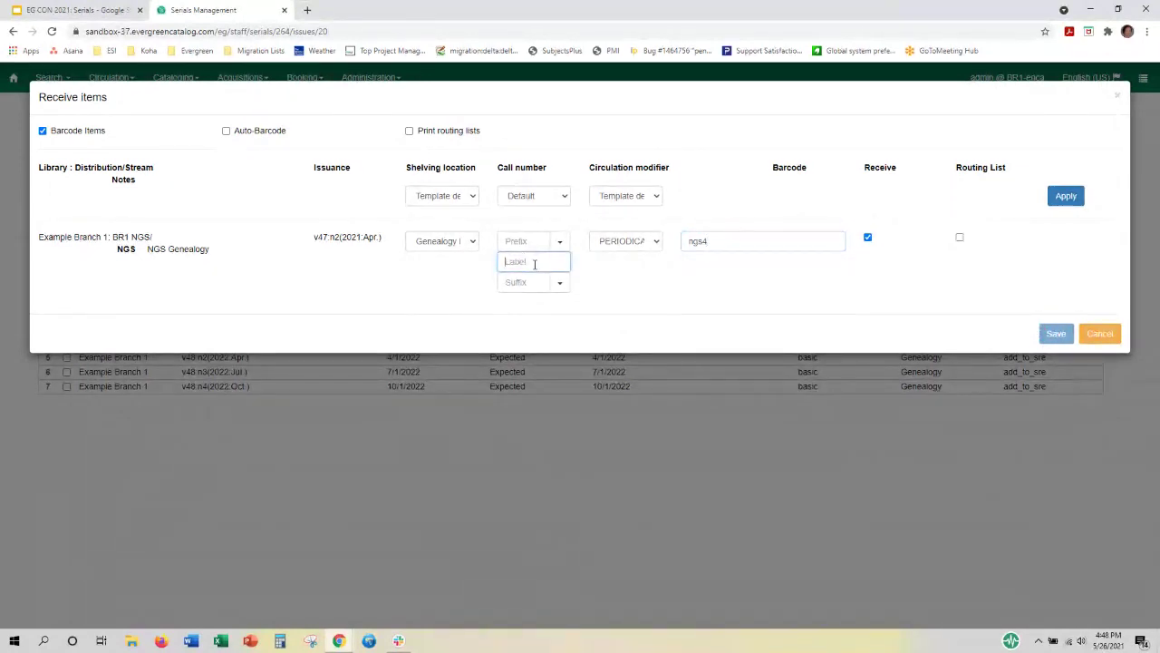
pyautogui.write('Jan - M')
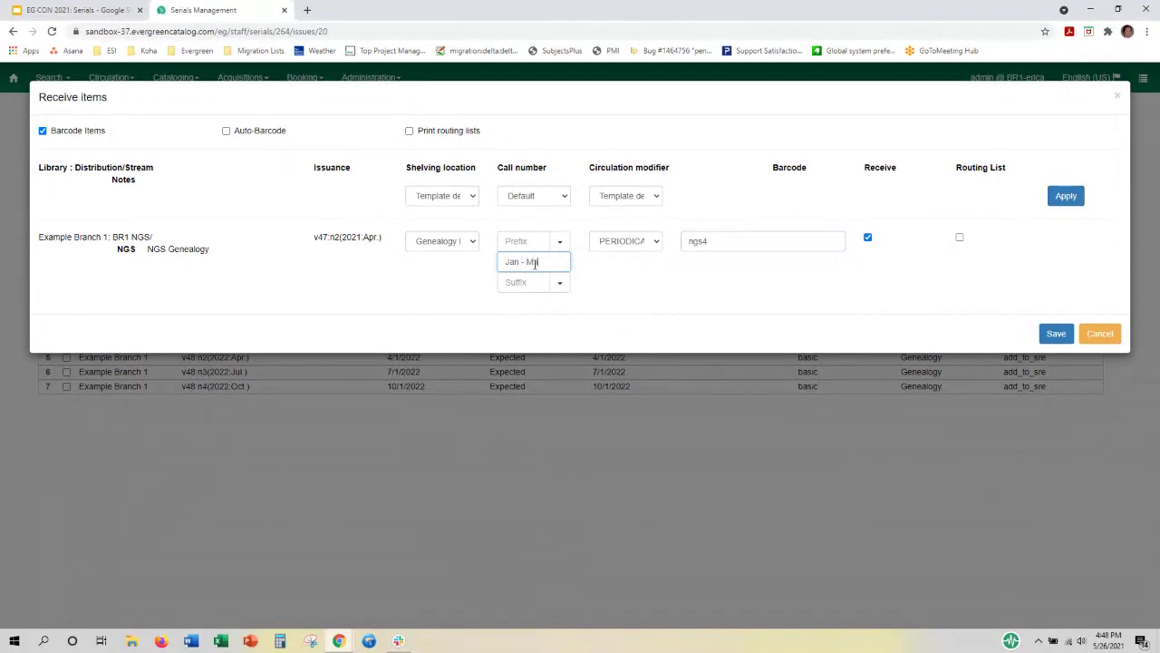
pyautogui.write('arch 2021')
pyautogui.click(1055, 334)
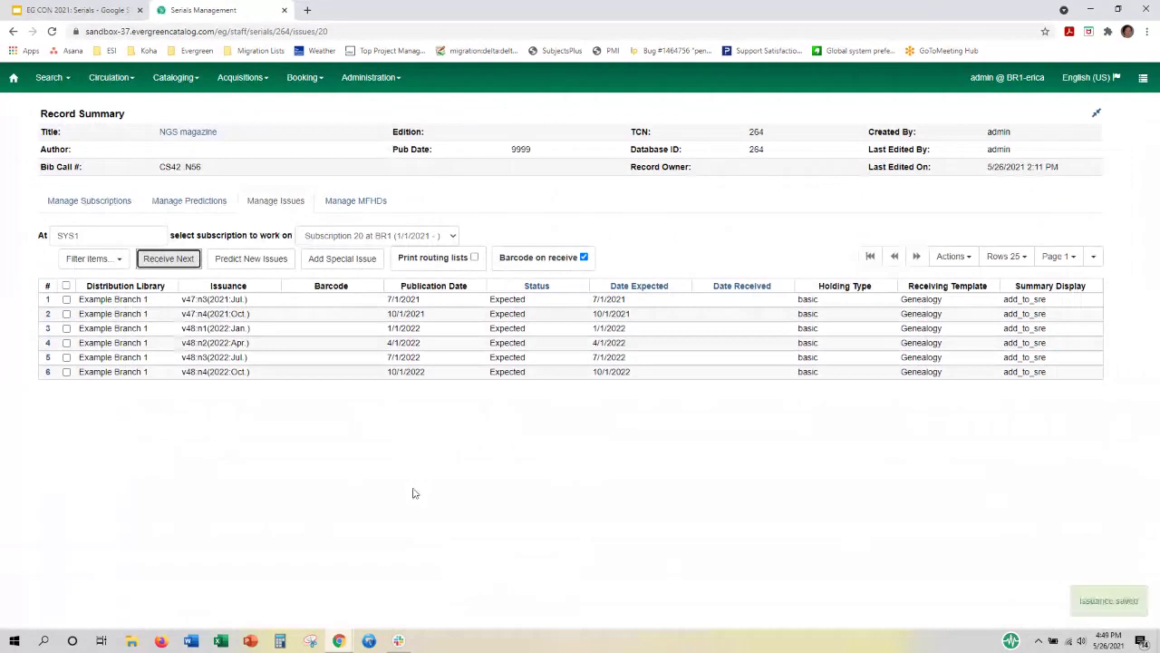
# Check the received item in the NGS magazine catalog record's item table, and return to the issue list.
pyautogui.click(200, 133)
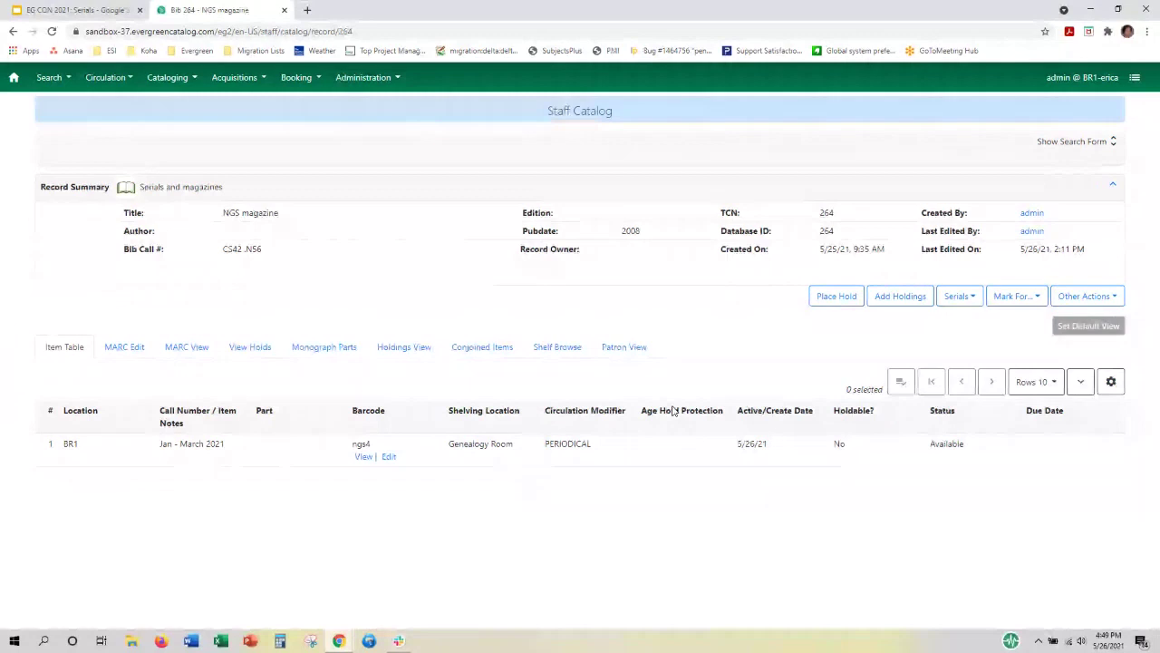
pyautogui.click(959, 296)
pyautogui.click(950, 324)
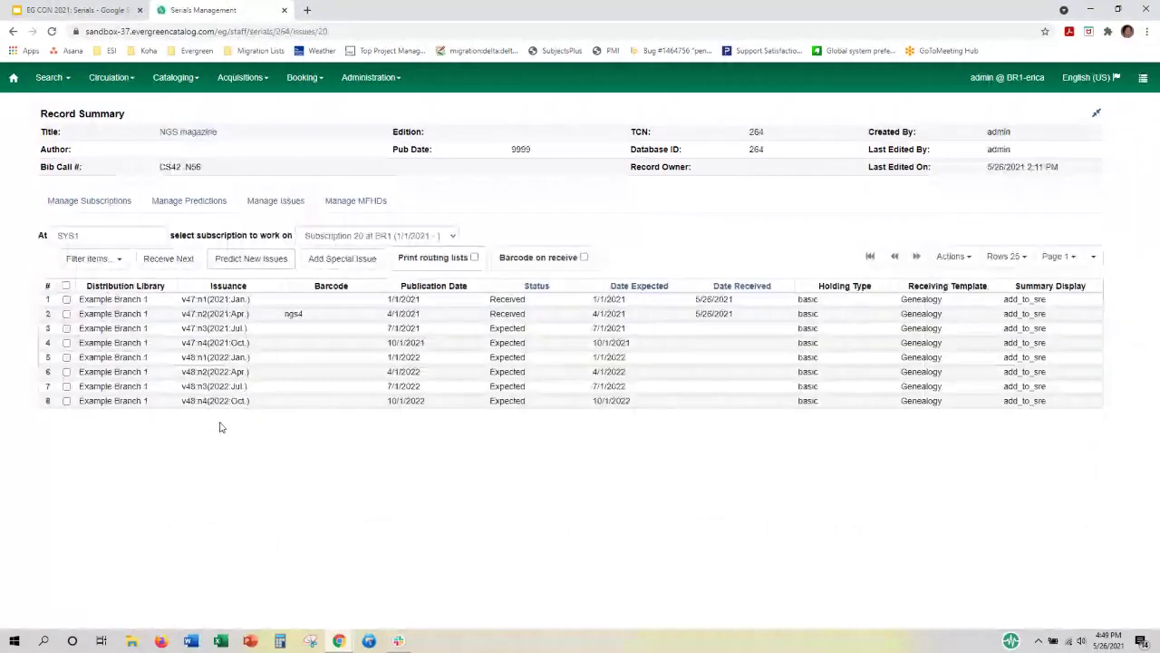
# Delete the received v47:n2(2021:Apr.) item with barcode ngs4 from the issue list and confirm the deletion.
pyautogui.rightClick(156, 316)
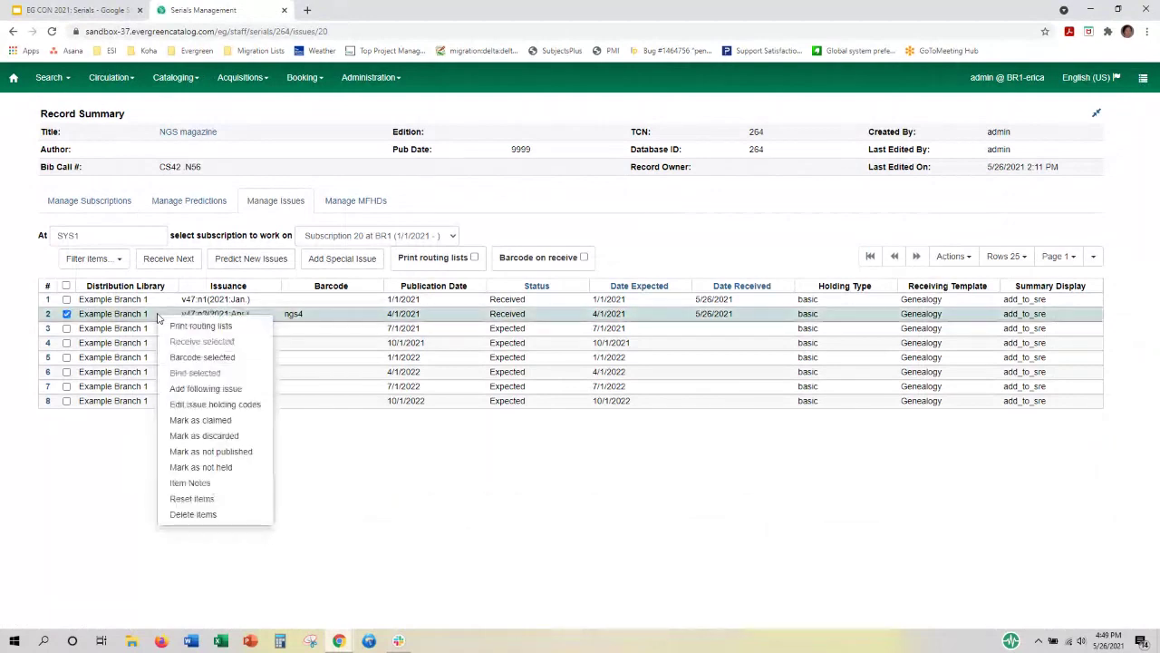
pyautogui.click(216, 513)
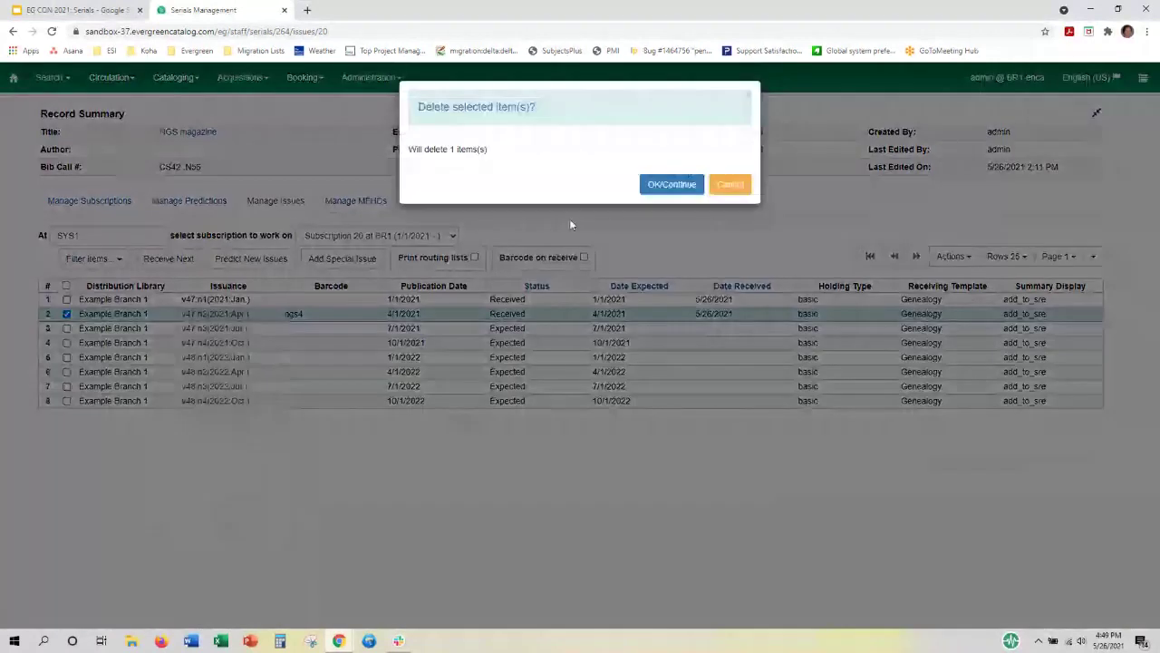
pyautogui.click(665, 189)
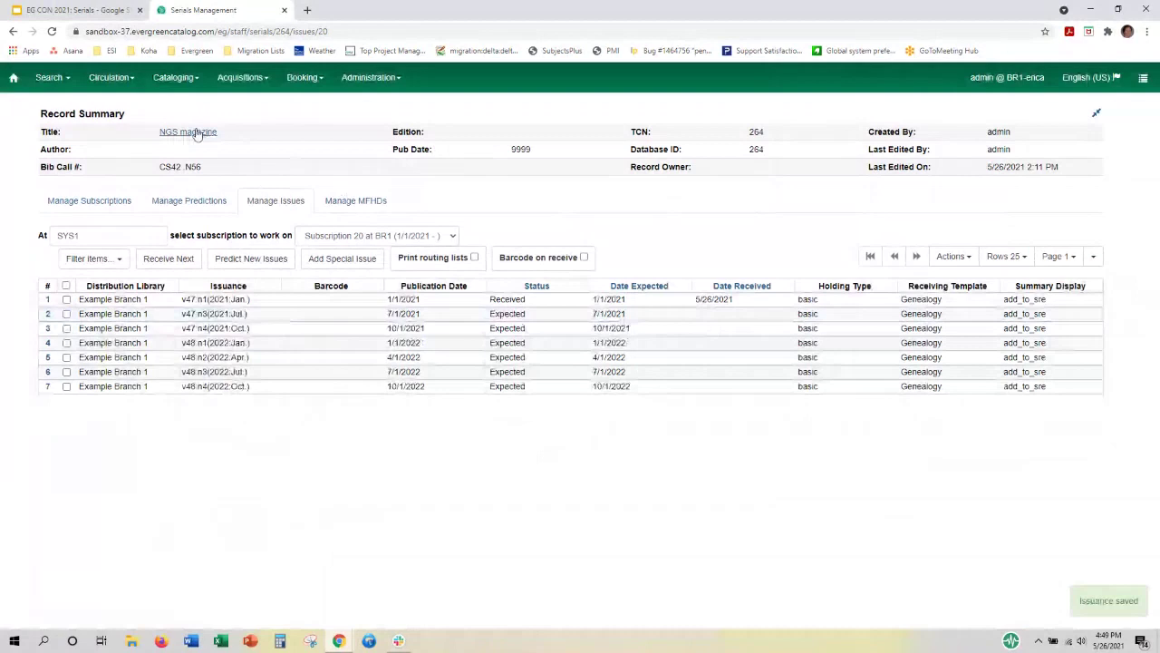
# Examine the NGS magazine holdings from CONS through SYS1 to BR1, and return to the subscription's issues.
pyautogui.click(198, 133)
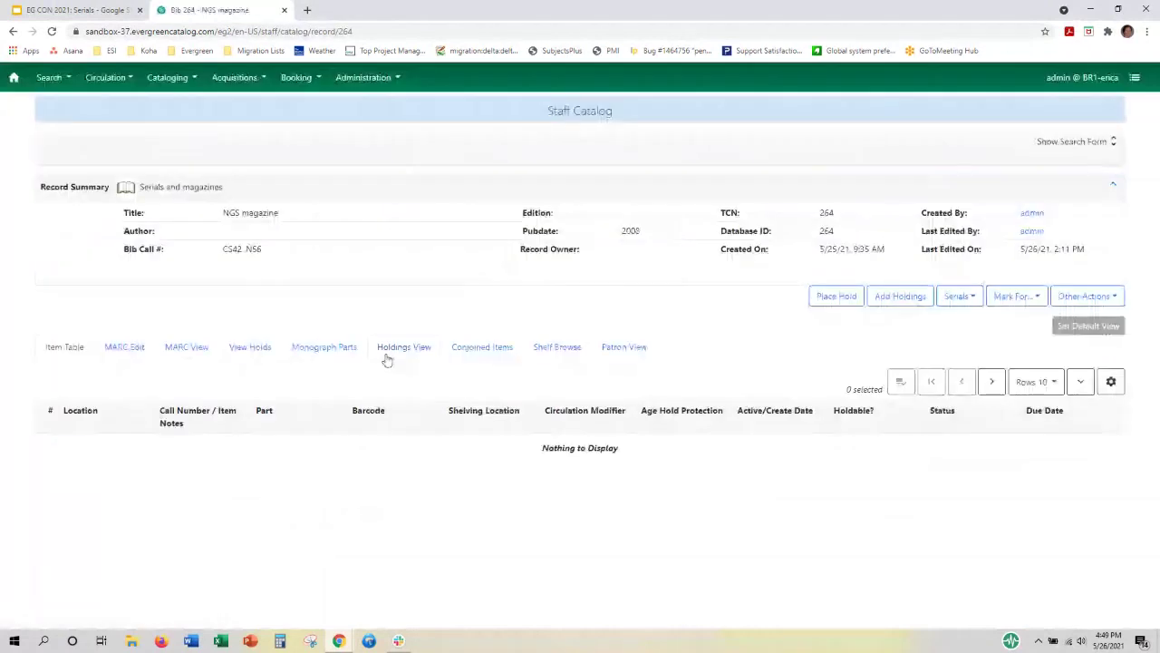
pyautogui.click(390, 352)
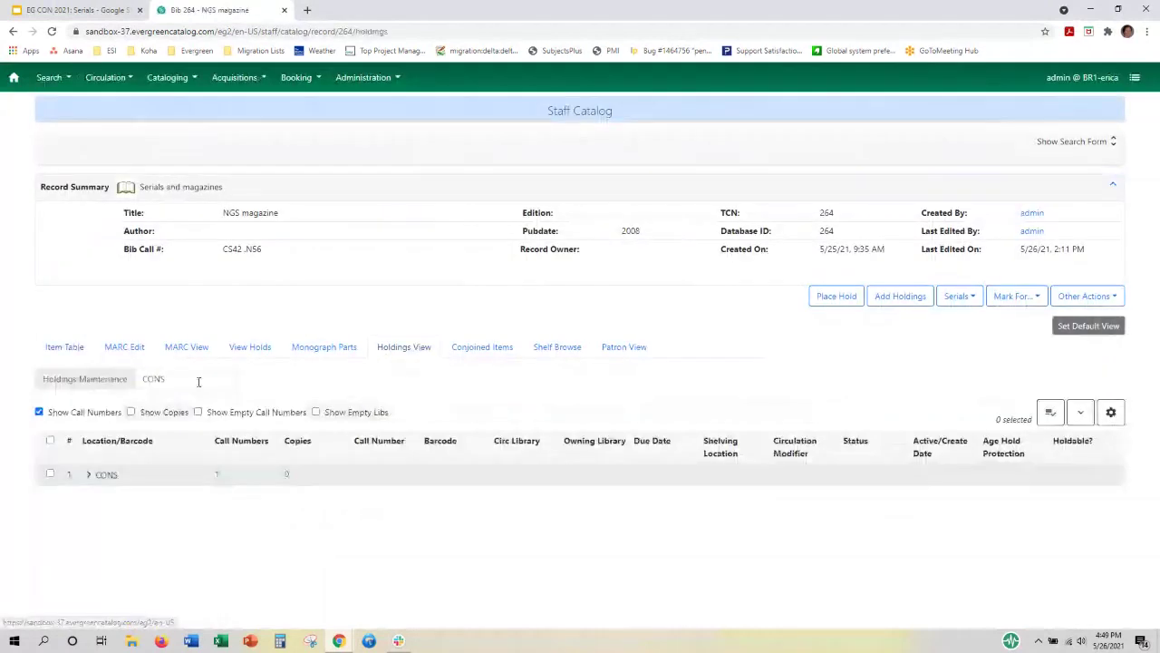
pyautogui.click(88, 475)
pyautogui.click(92, 496)
pyautogui.click(98, 517)
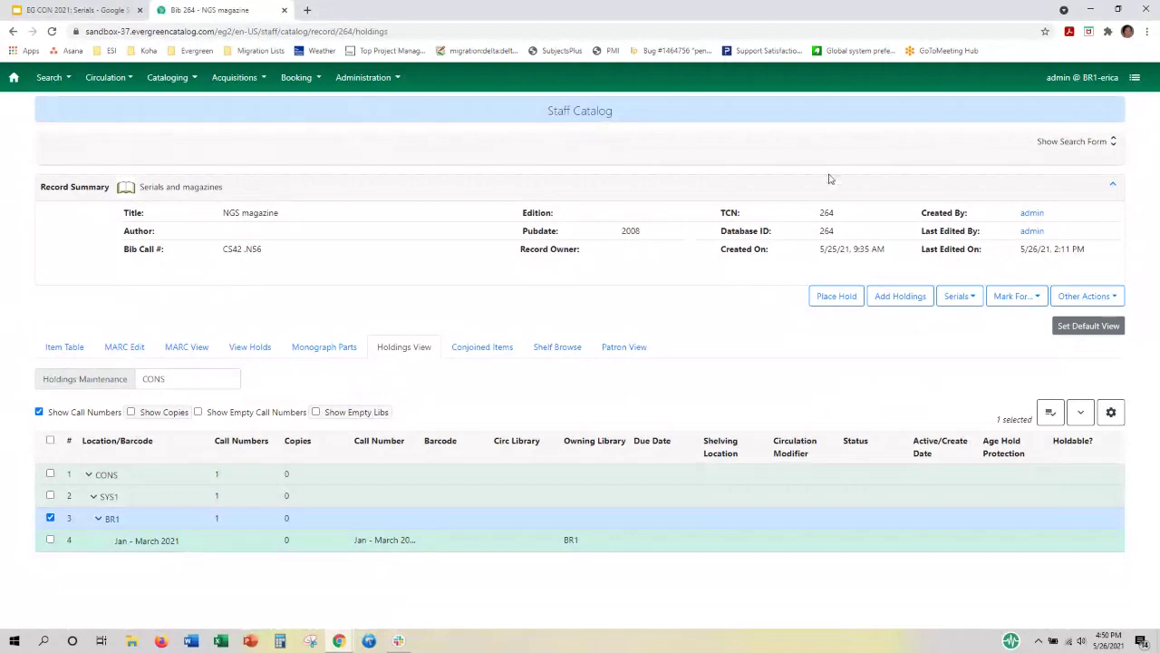
pyautogui.click(976, 303)
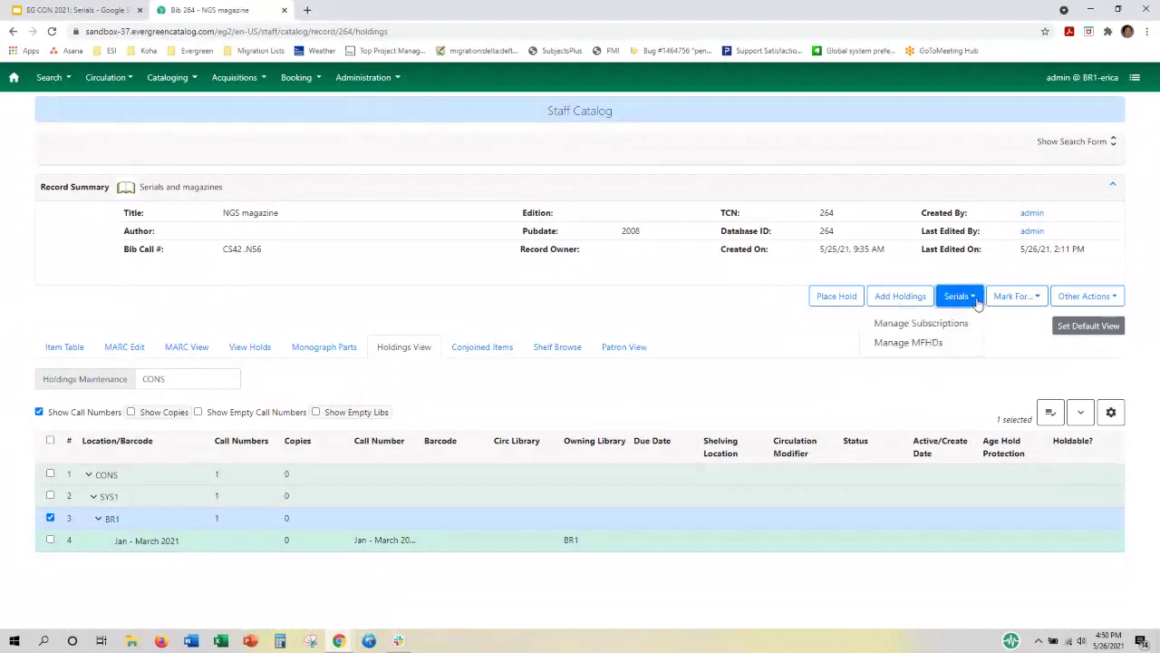
pyautogui.click(953, 326)
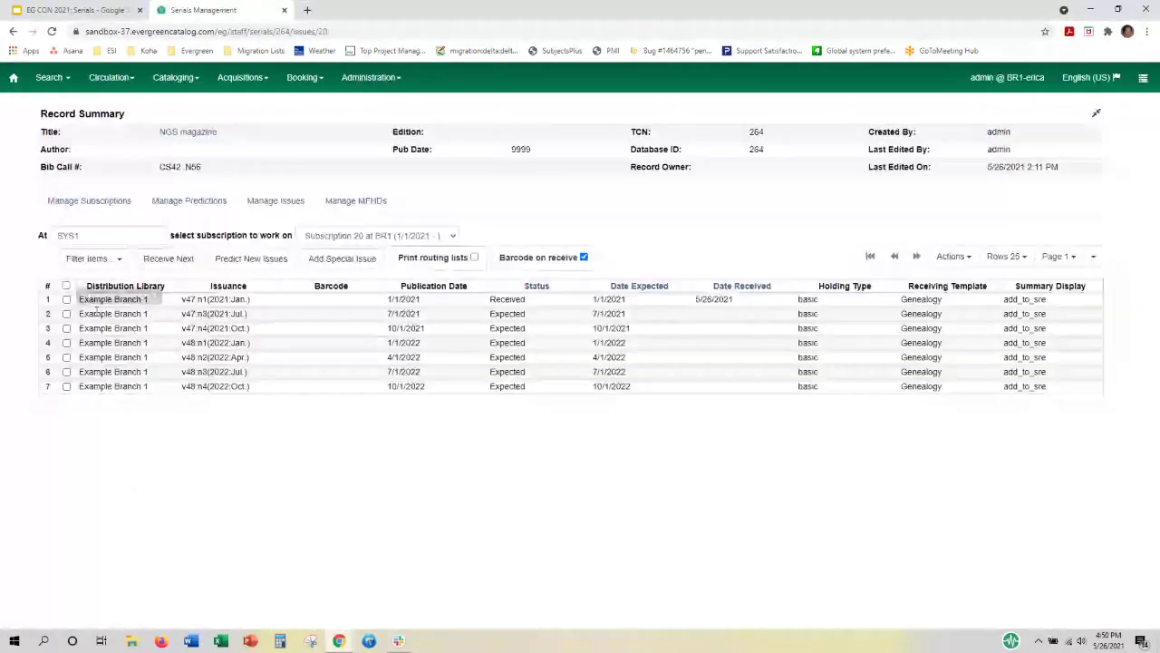
# Add an alert item note to the v47:n1(2021:Jan.) issue with "Give to Director" as both title and note text.
pyautogui.rightClick(165, 306)
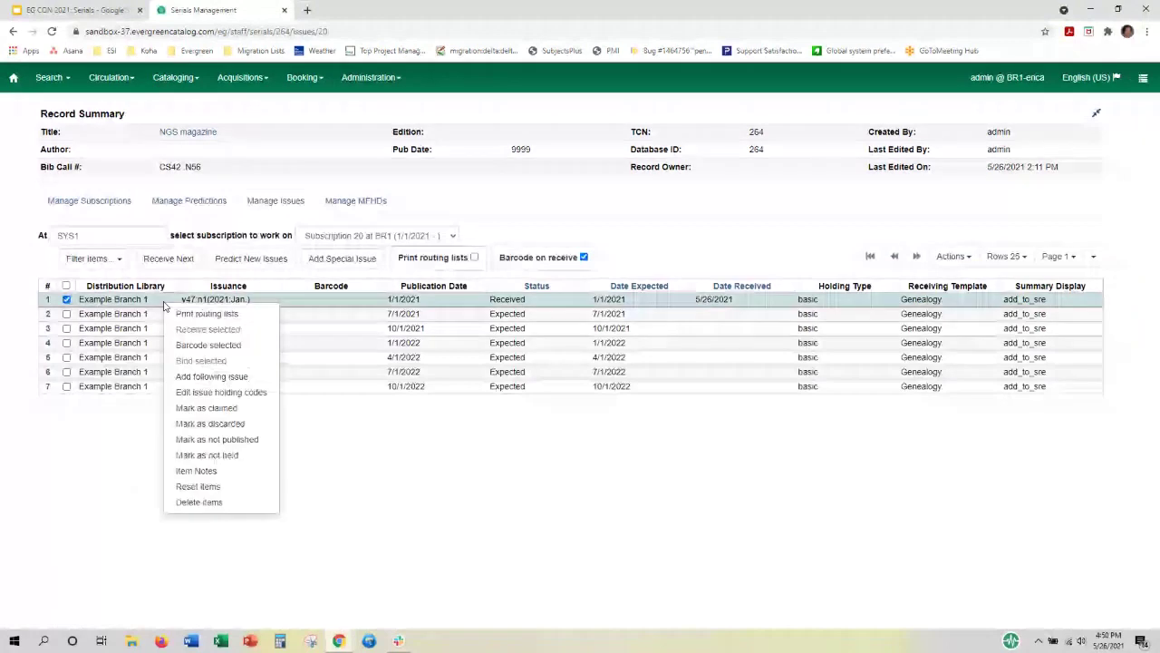
pyautogui.click(213, 471)
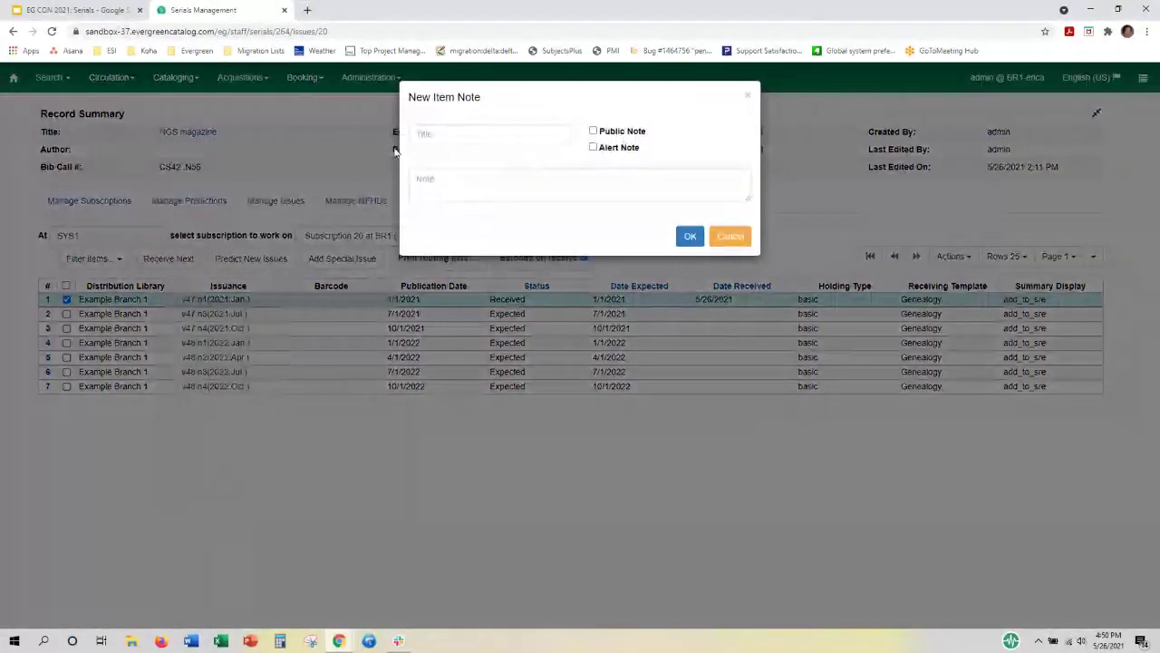
pyautogui.click(444, 135)
pyautogui.write('Gi')
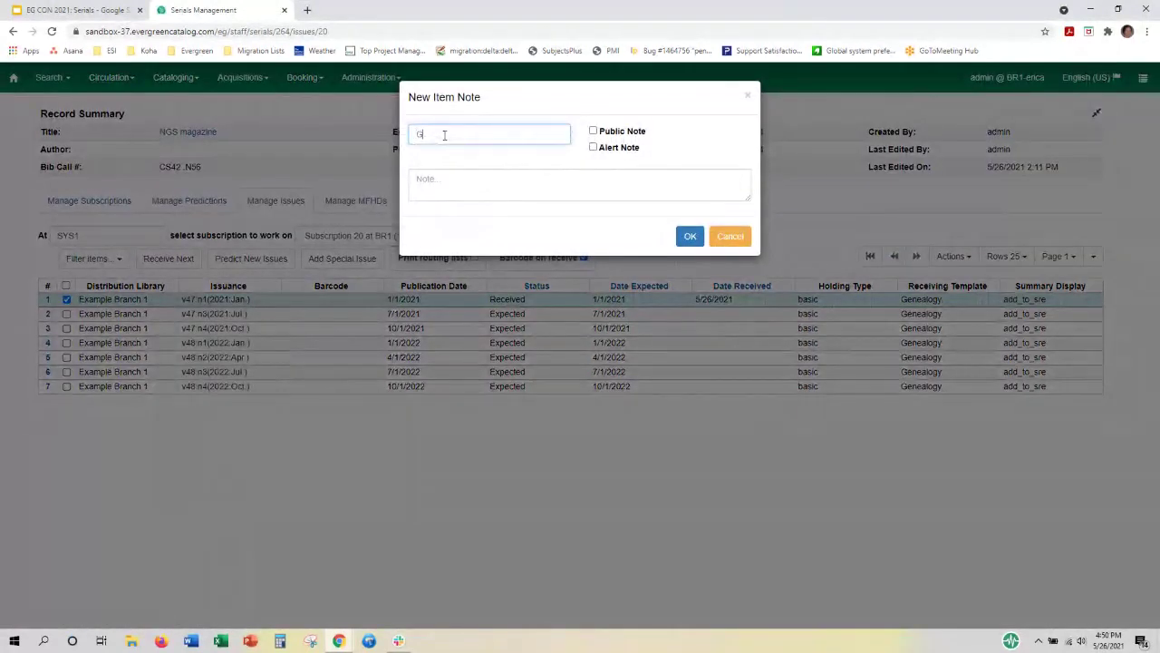
pyautogui.write('ve to D')
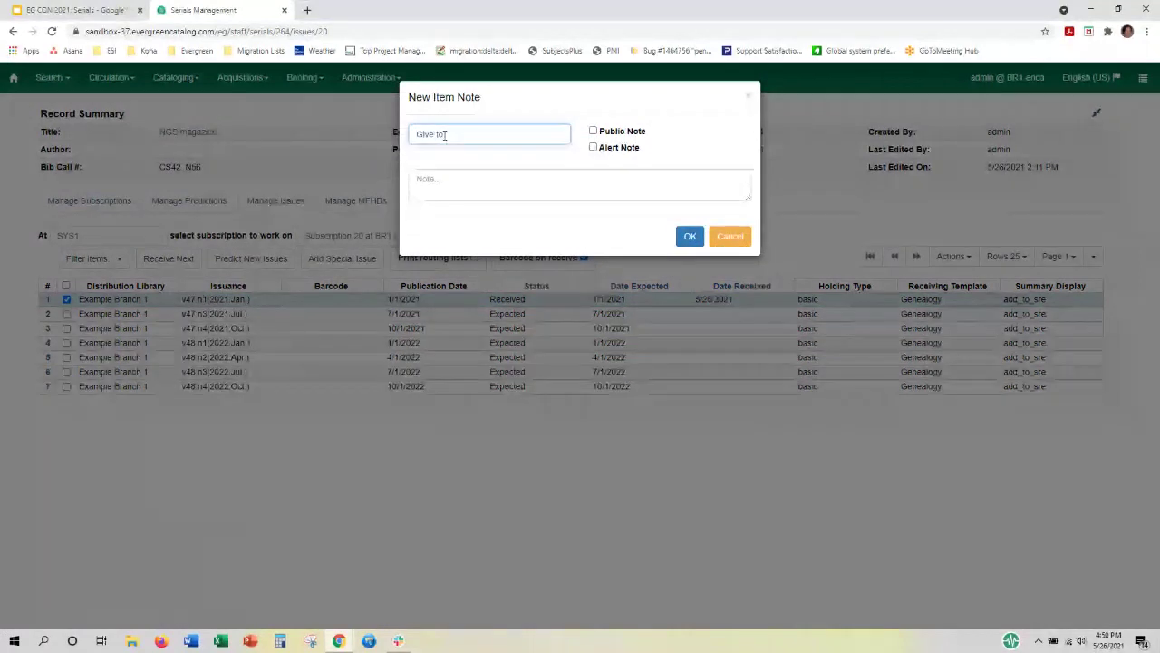
pyautogui.write('irector')
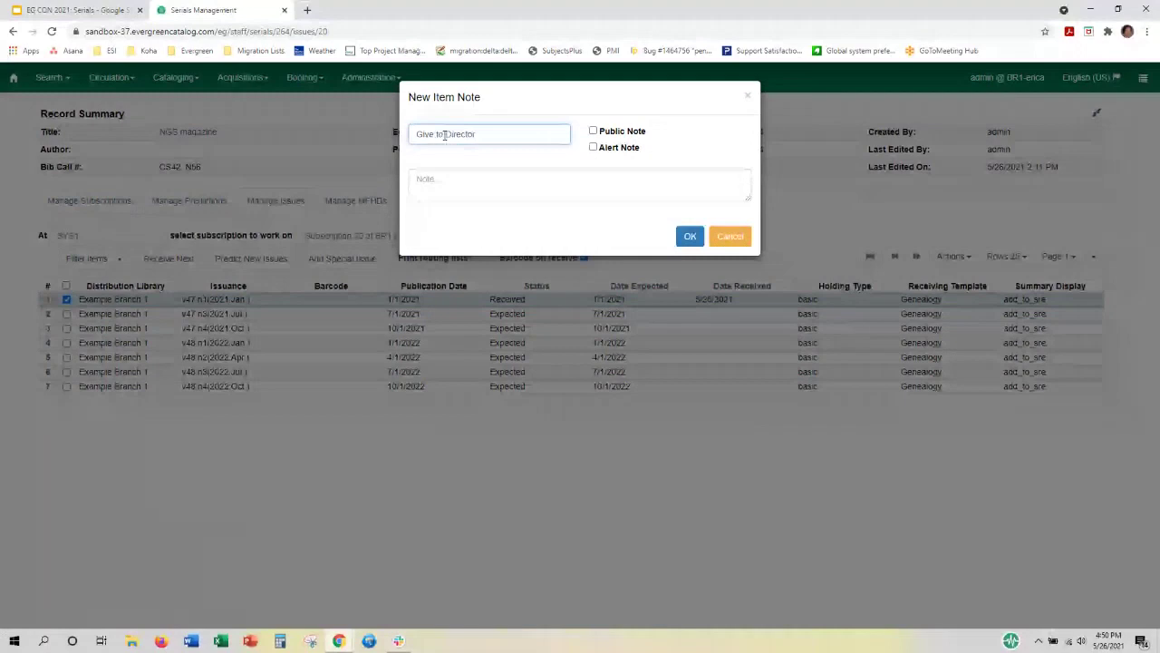
pyautogui.moveTo(476, 135); pyautogui.dragTo(409, 134)
pyautogui.hotkey('ctrl', 'c')
pyautogui.click(469, 176)
pyautogui.hotkey('ctrl', 'v')
pyautogui.click(594, 147)
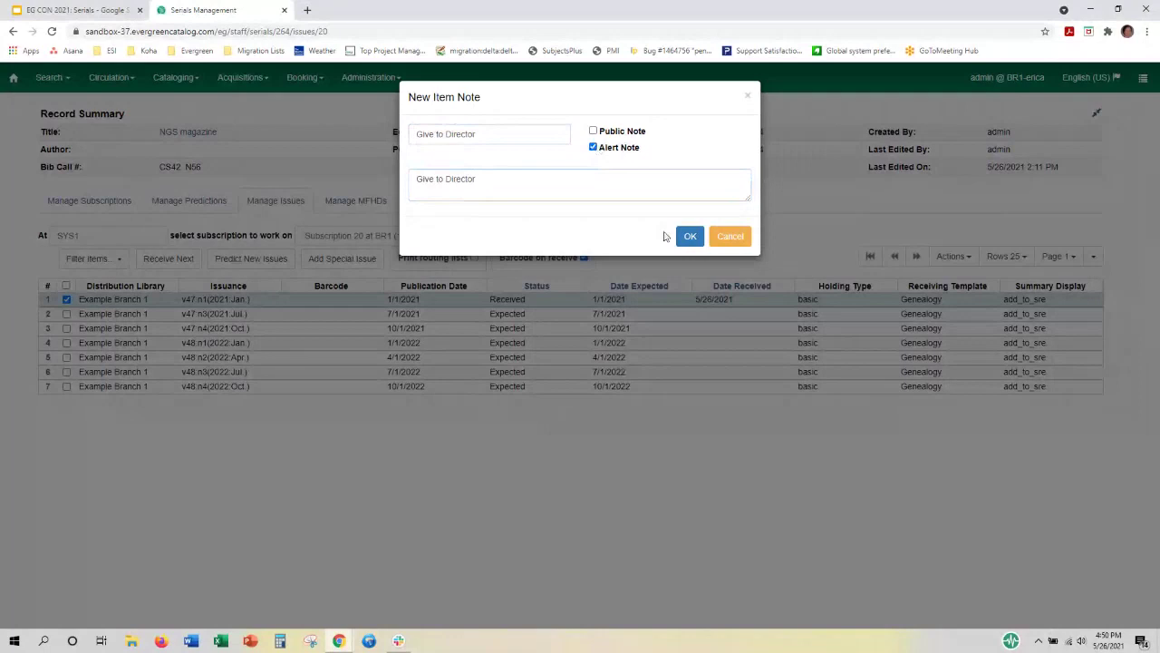
pyautogui.click(689, 236)
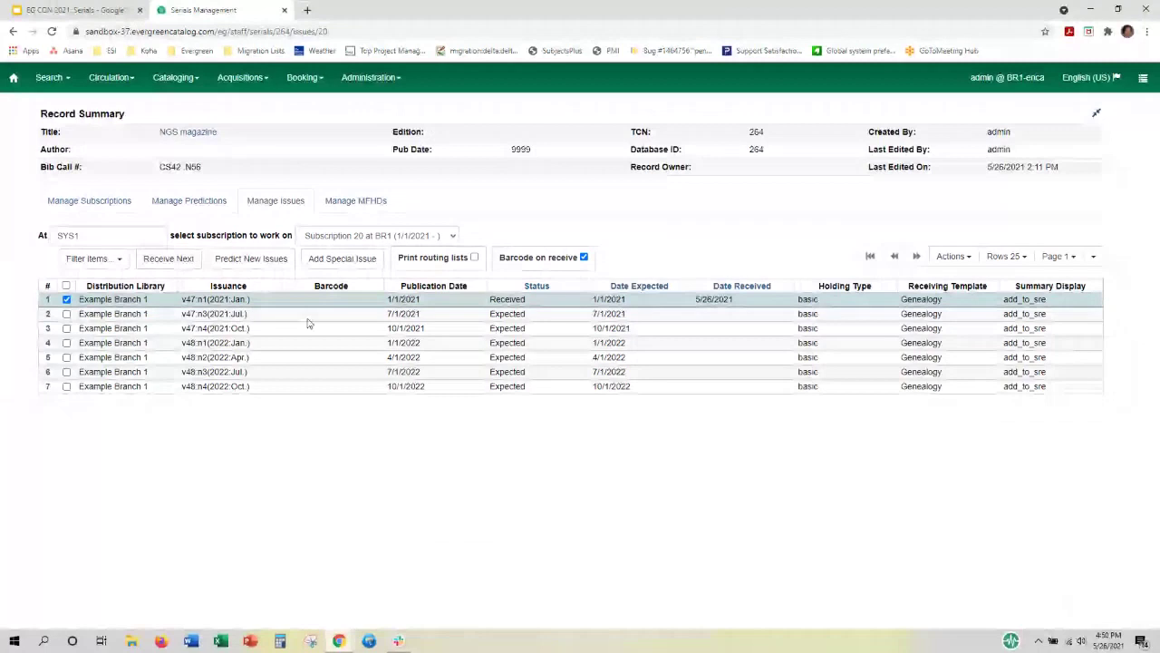
# Add an alert item note to the v47:n3(2021:Jul.) issue with "Give to Director" as both title and note text.
pyautogui.click(66, 299)
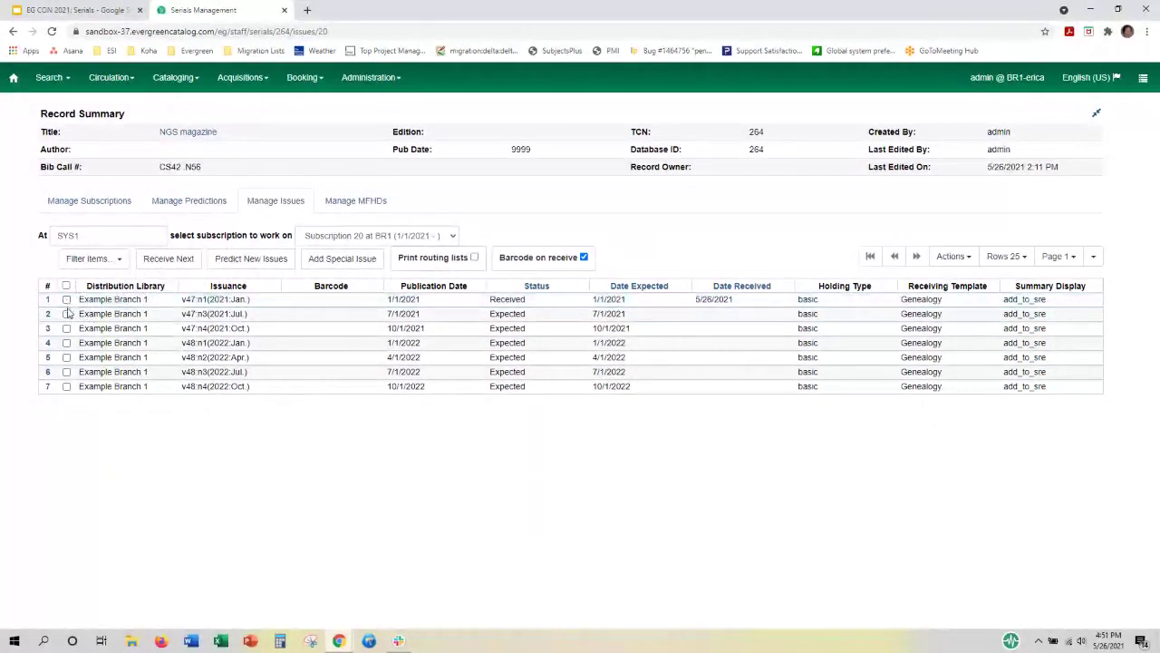
pyautogui.rightClick(278, 318)
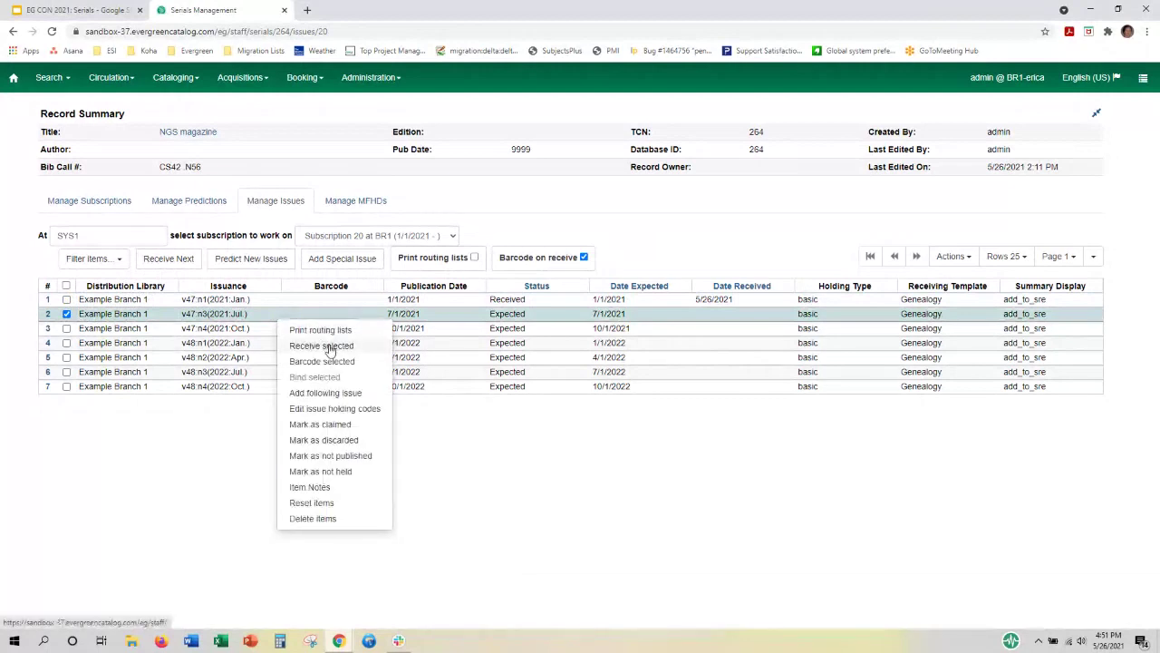
pyautogui.click(323, 483)
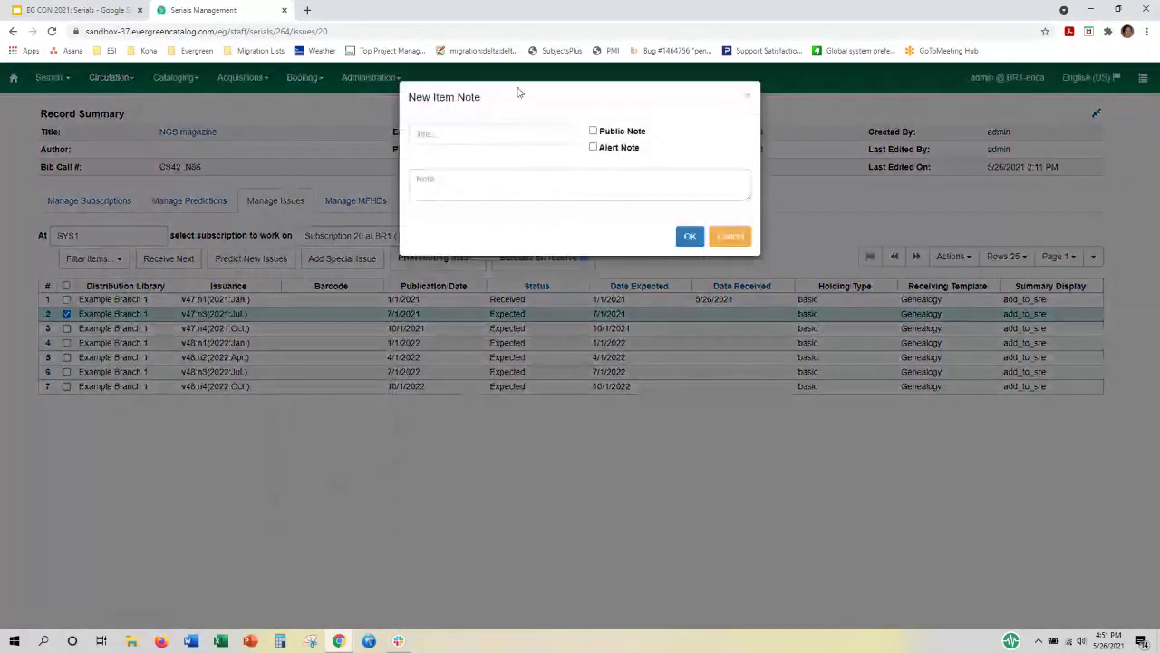
pyautogui.click(486, 136)
pyautogui.write('Give to Dir')
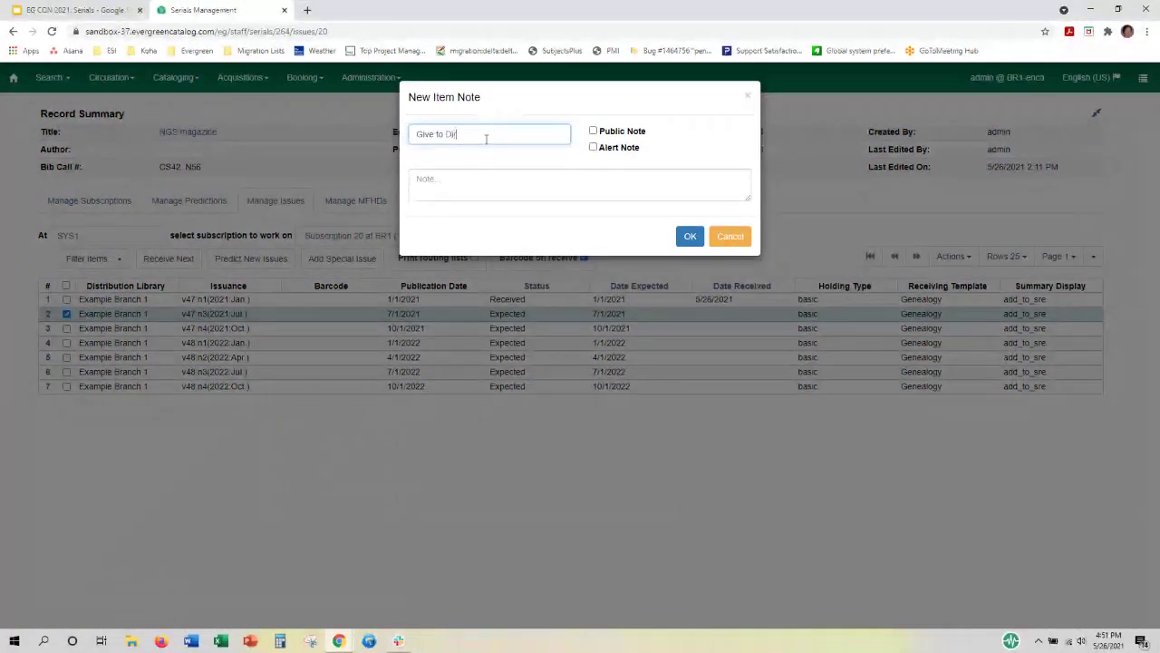
pyautogui.write('ector')
pyautogui.moveTo(486, 136); pyautogui.dragTo(411, 134)
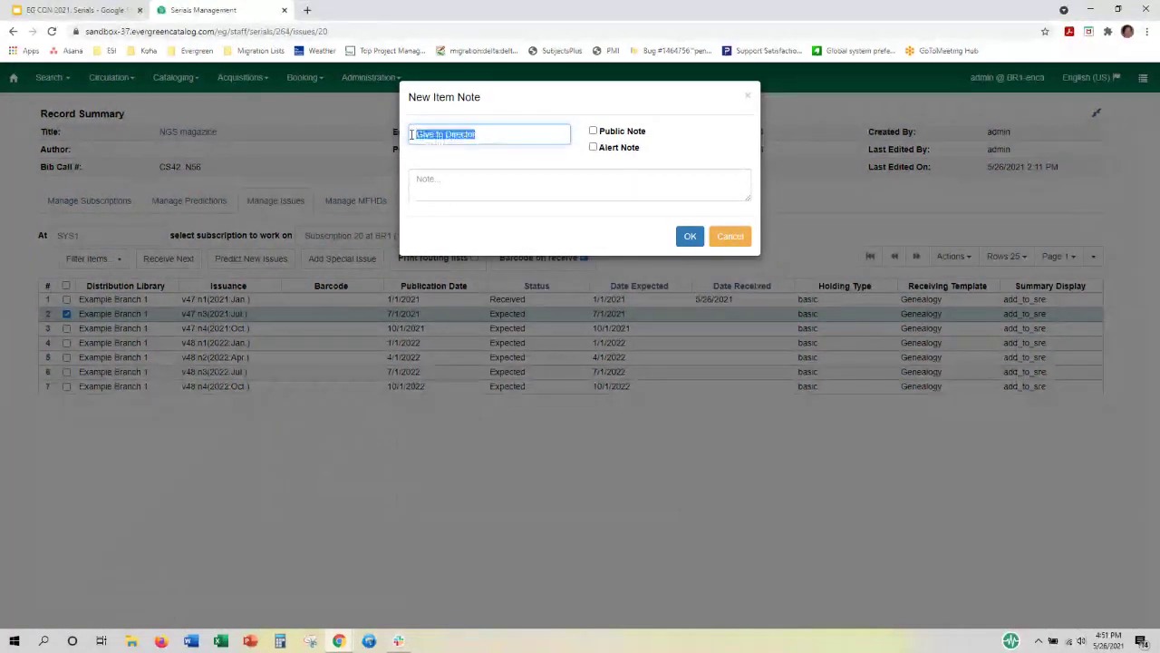
pyautogui.hotkey('ctrl', 'c')
pyautogui.click(456, 181)
pyautogui.hotkey('ctrl', 'v')
pyautogui.click(592, 148)
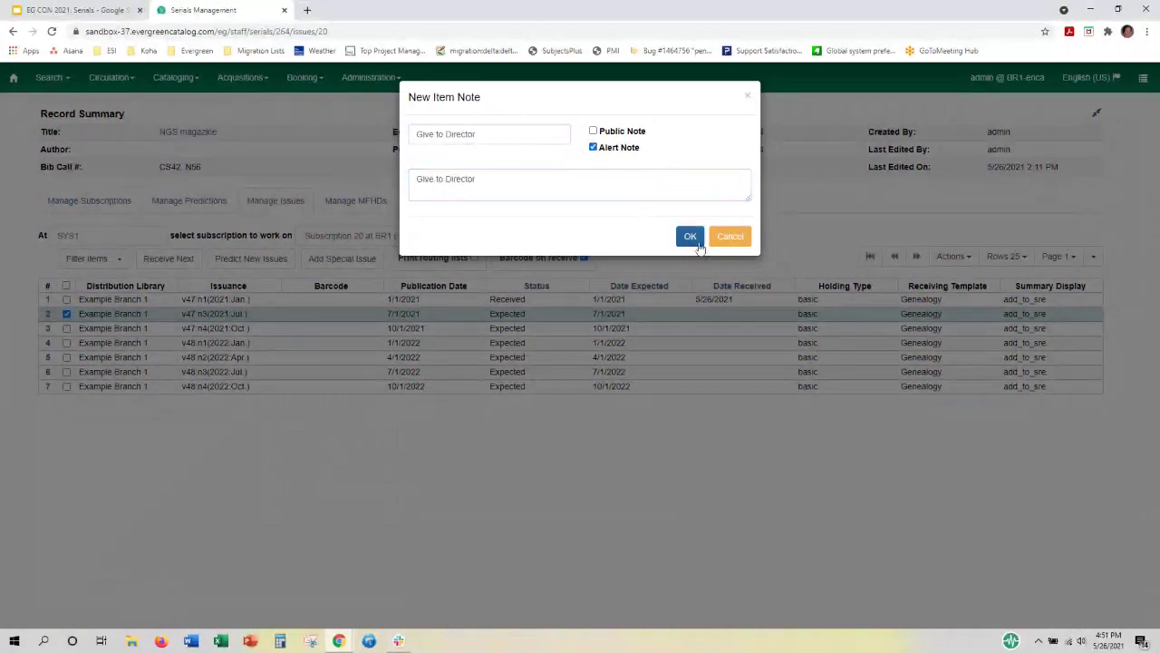
pyautogui.click(690, 236)
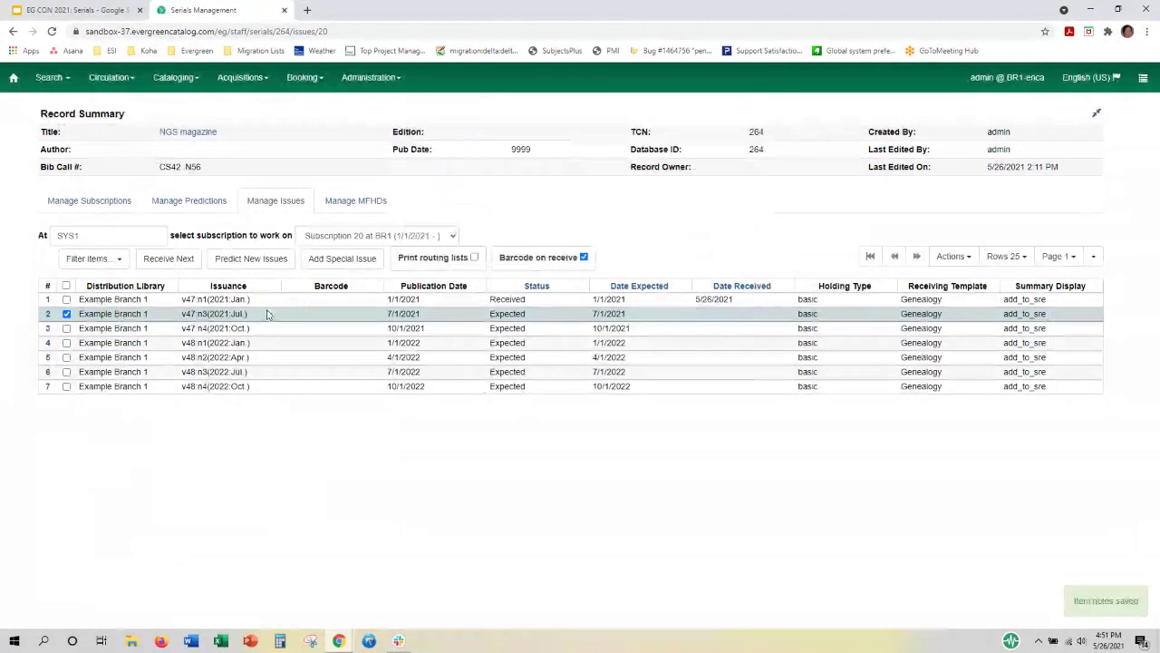
# Reload the issue list and check the v47:n3(2021:Jul.) issue's notes in its receiving form without receiving it.
pyautogui.doubleClick(267, 314)
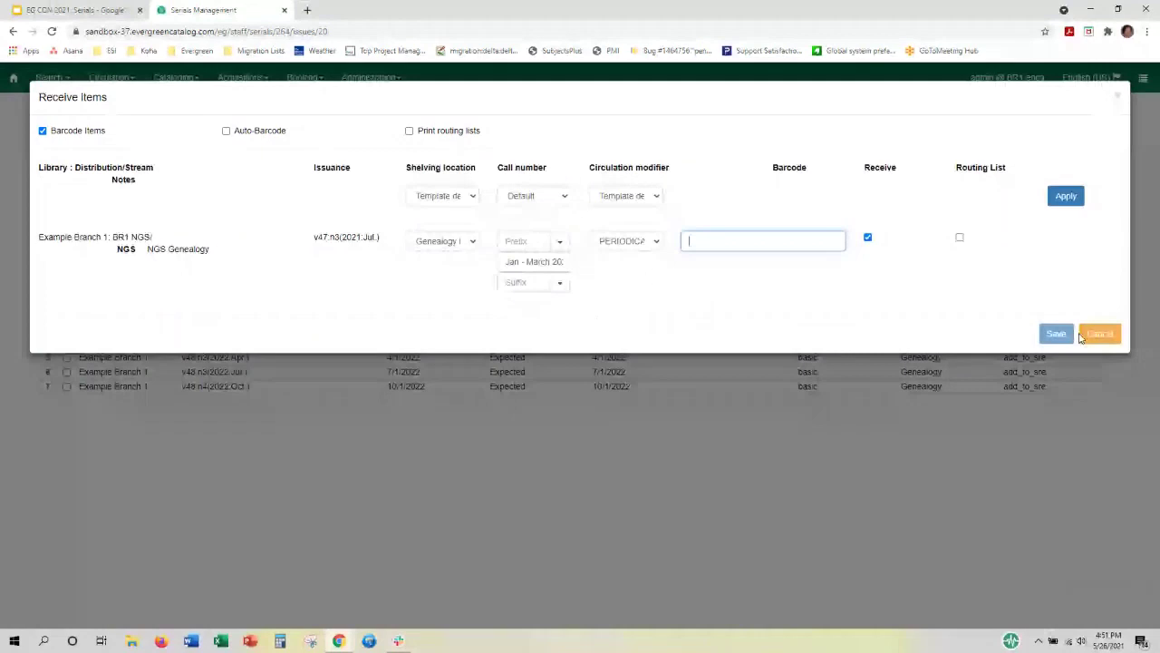
pyautogui.click(1081, 337)
pyautogui.click(53, 32)
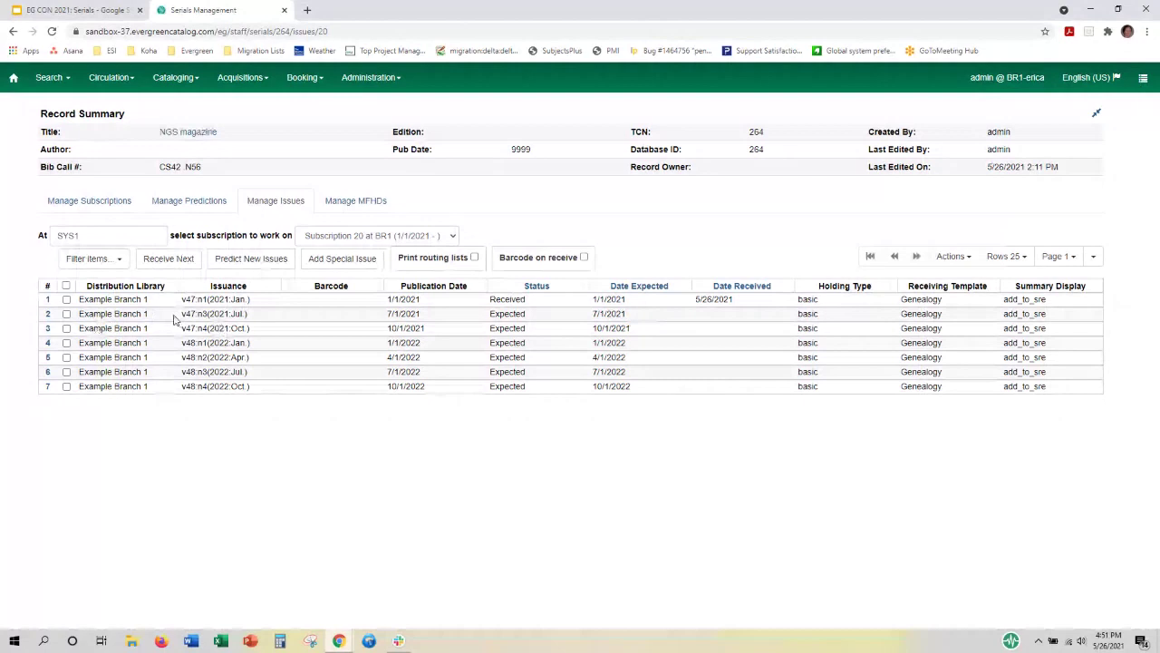
pyautogui.doubleClick(175, 318)
pyautogui.doubleClick(192, 261)
pyautogui.moveTo(192, 261); pyautogui.dragTo(71, 261)
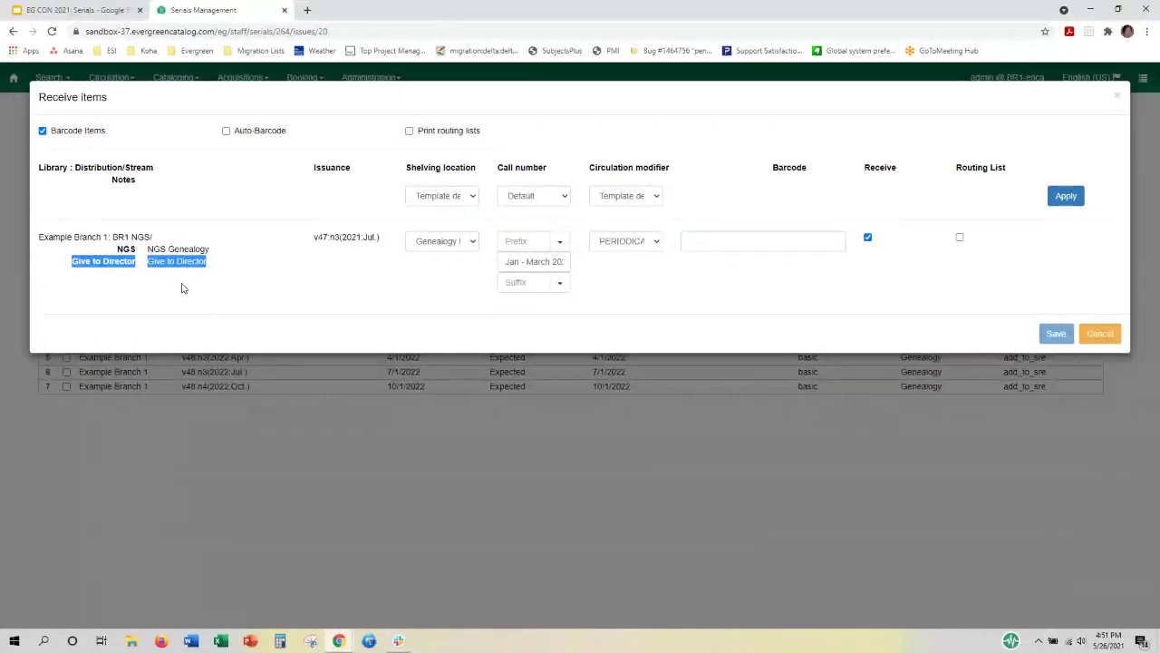
pyautogui.click(1100, 334)
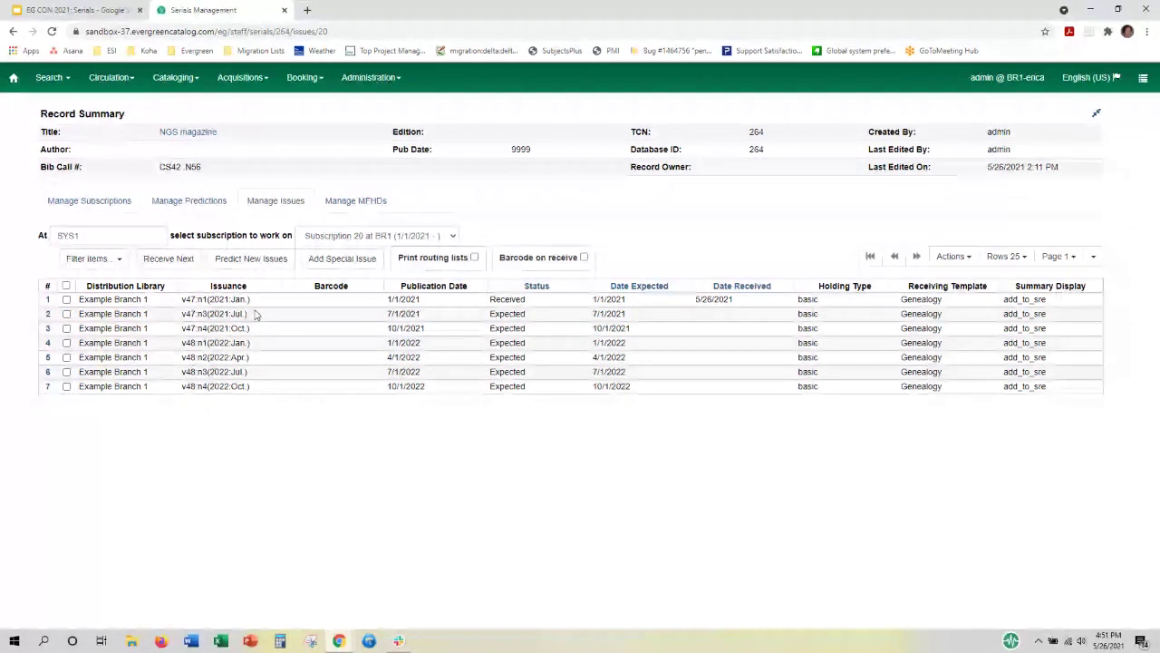
# Start predicting new issues from the existing prediction pattern, with enumeration level 1 set to 98 and level 2 to 65.
pyautogui.click(203, 203)
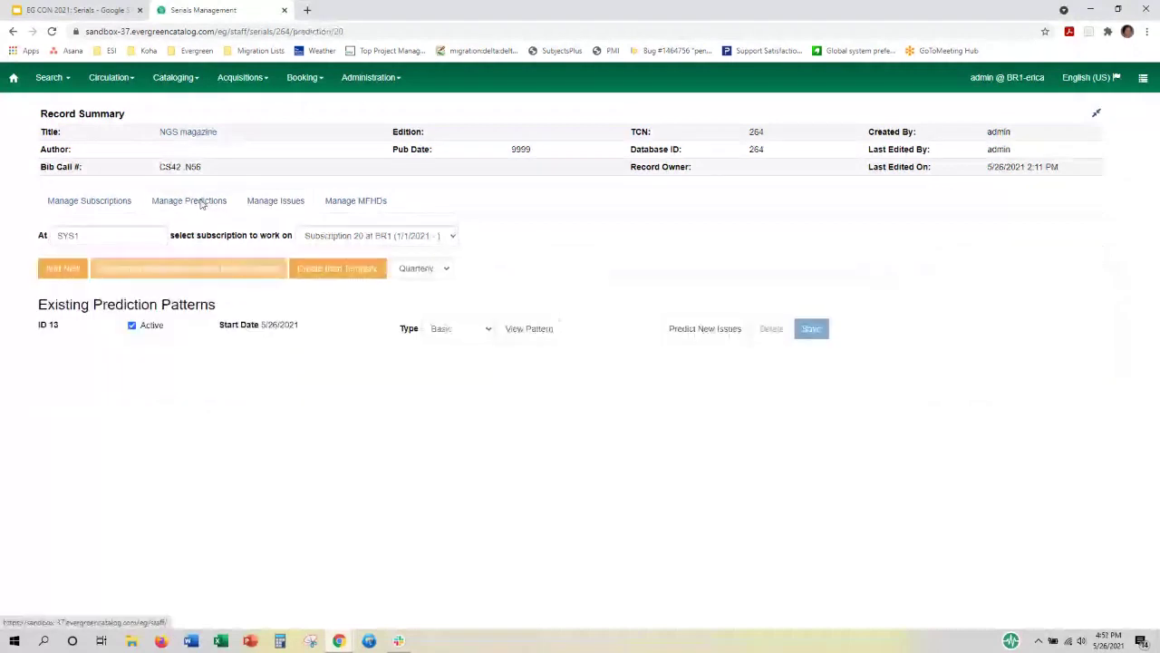
pyautogui.click(704, 331)
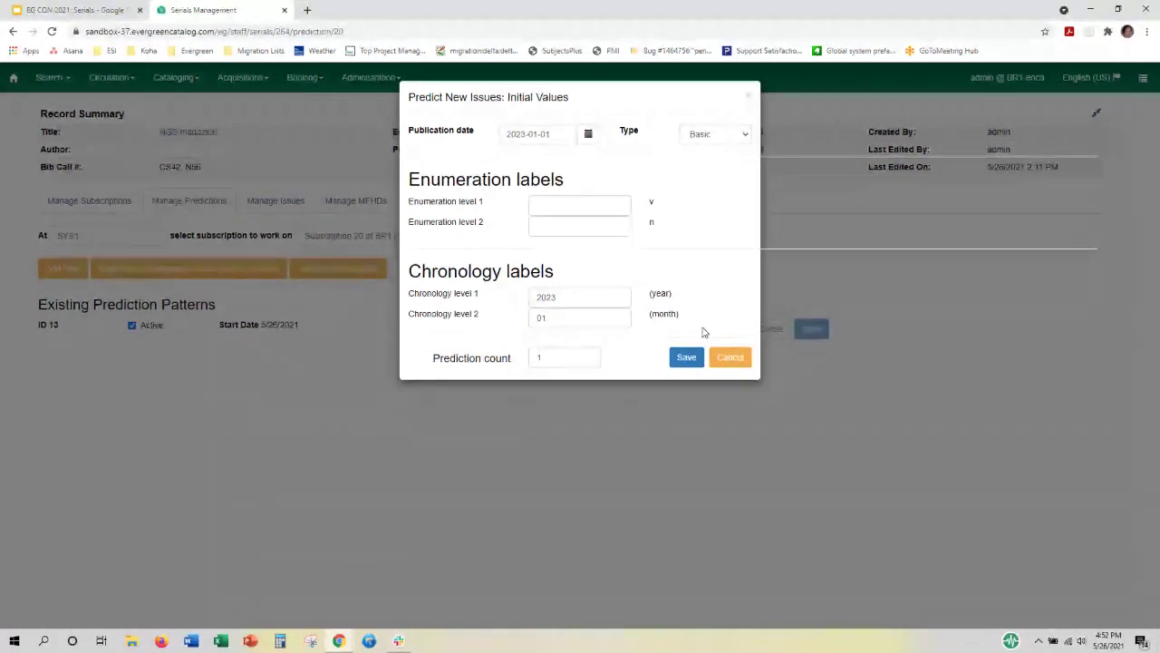
pyautogui.click(562, 209)
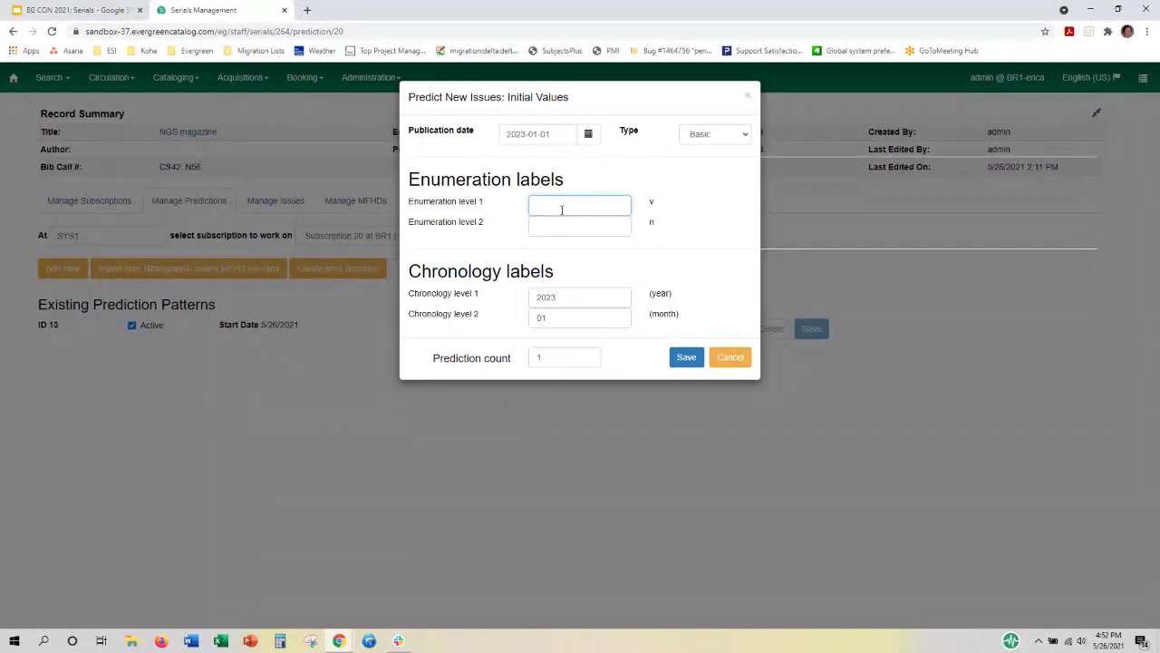
pyautogui.write('98')
pyautogui.click(561, 225)
pyautogui.write('1')
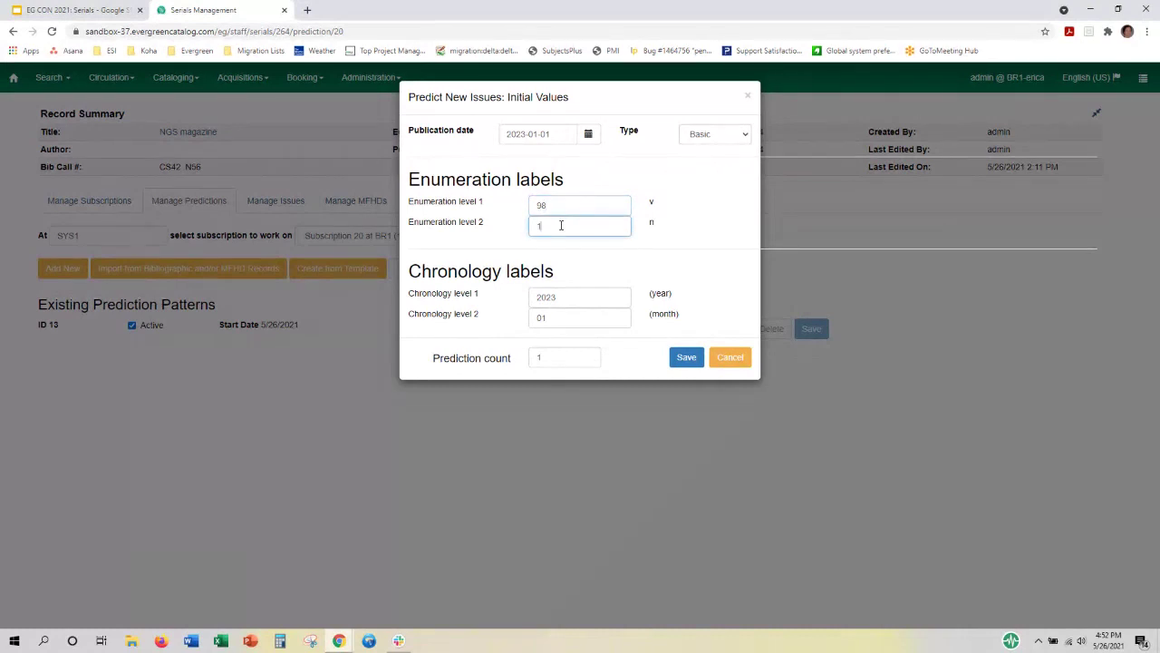
pyautogui.press('BackSpace')
pyautogui.write('66')
pyautogui.press('BackSpace')
pyautogui.write('5')
# Set the prediction count to 4 and generate the new issues.
pyautogui.moveTo(556, 359); pyautogui.dragTo(513, 362)
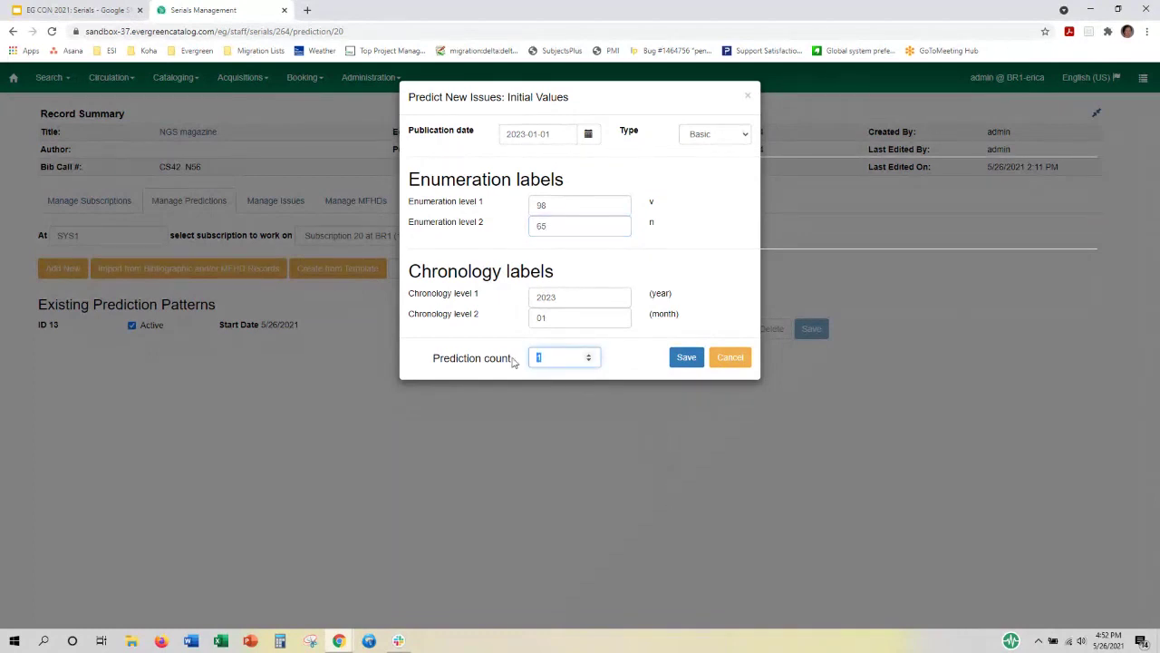
pyautogui.write('4')
pyautogui.click(684, 359)
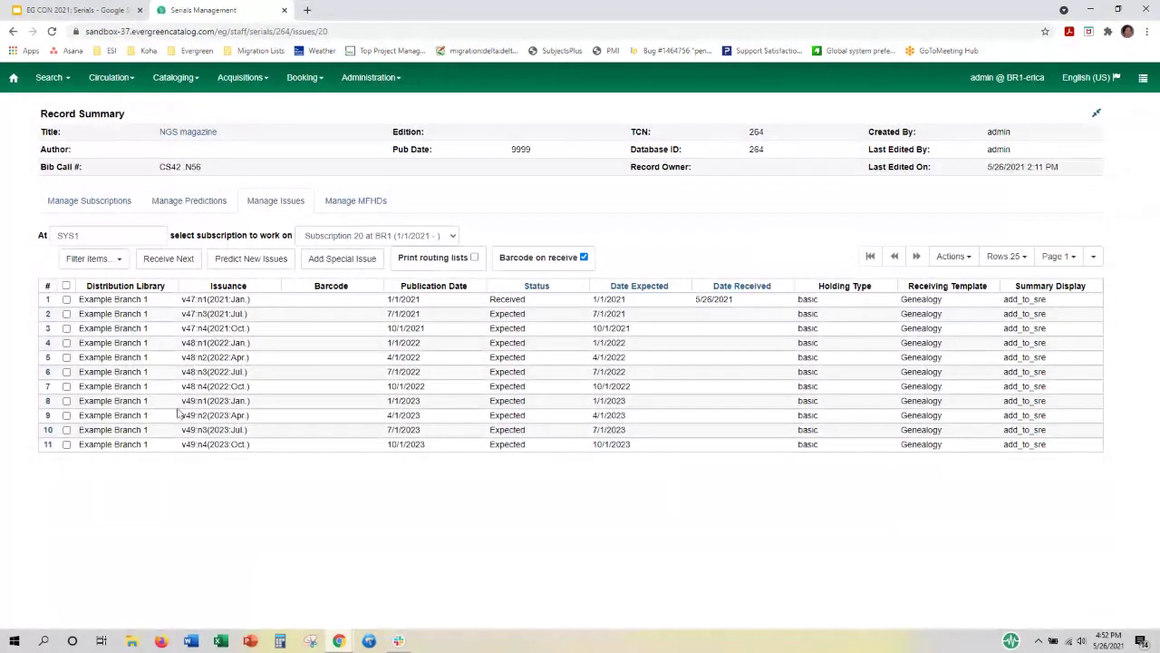
pyautogui.moveTo(179, 404); pyautogui.dragTo(180, 408)
# Try to delete the BR1 NGS subscription from the record's subscription list, confirming the deletion.
pyautogui.click(120, 196)
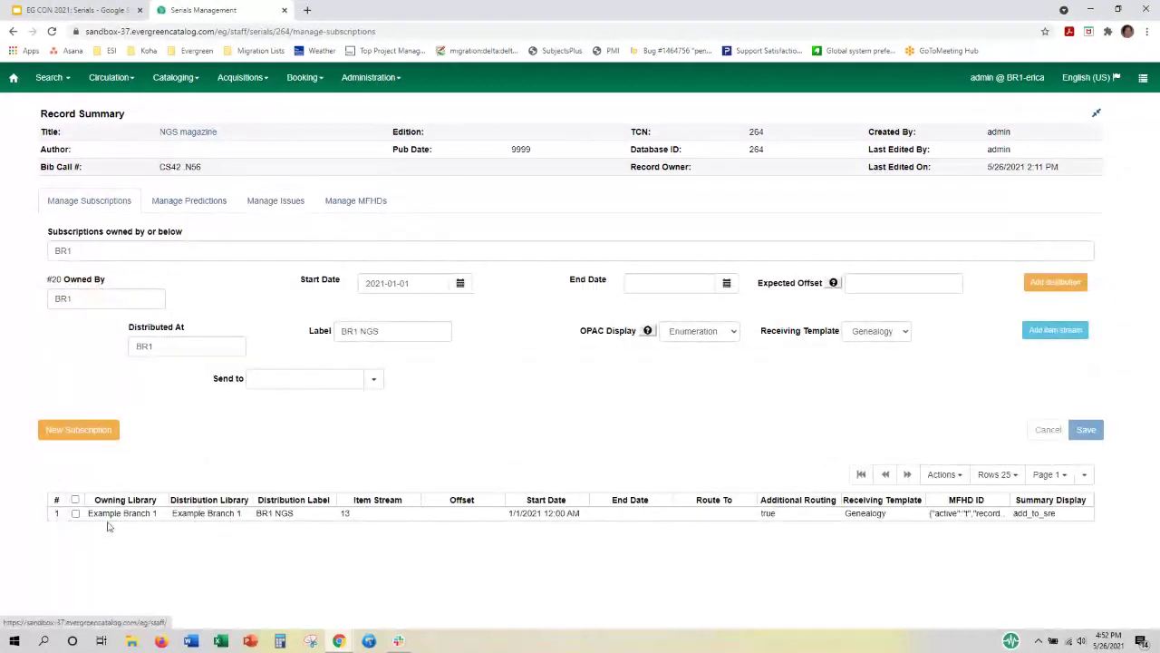
pyautogui.rightClick(314, 518)
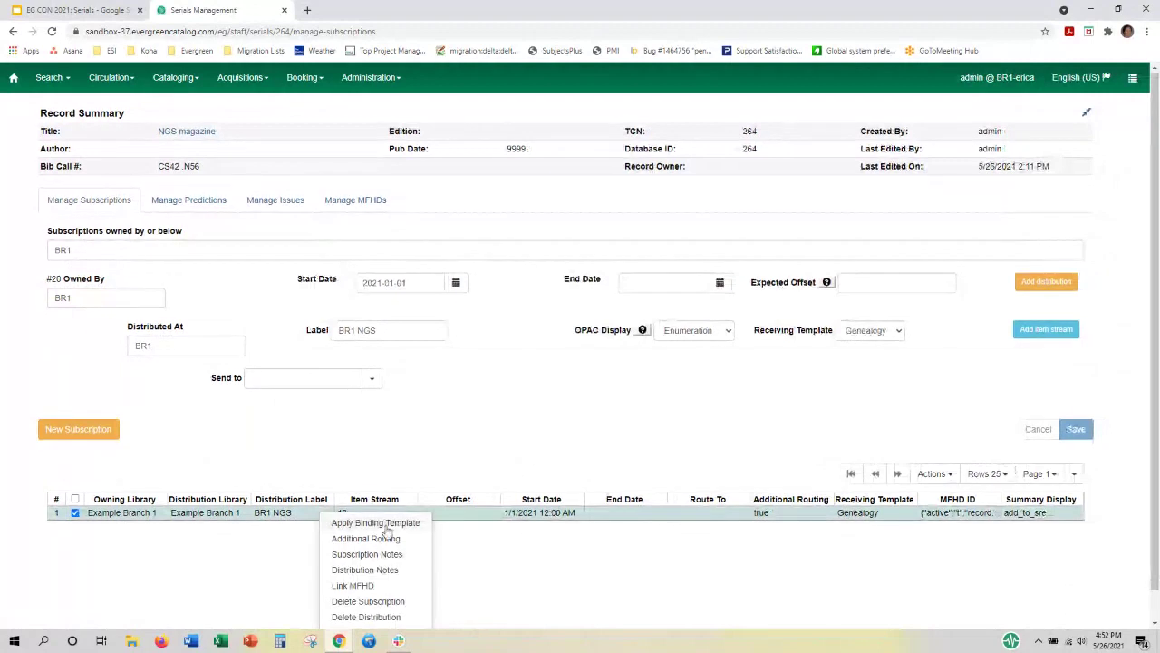
pyautogui.scroll(-1, 381, 544)
pyautogui.click(387, 568)
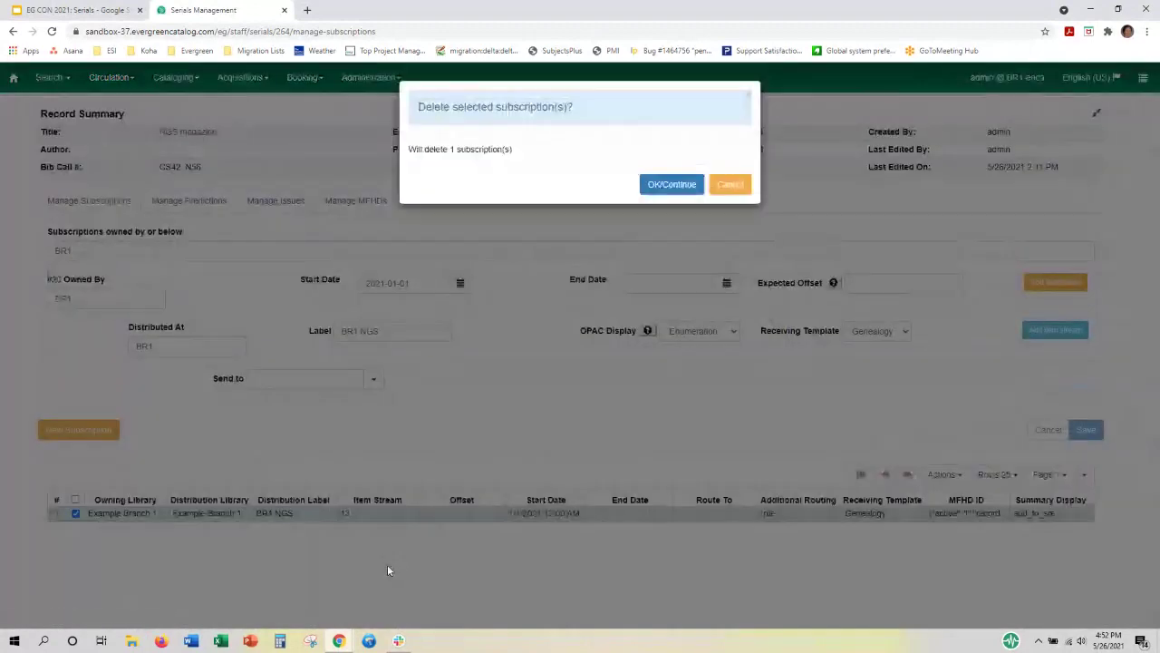
pyautogui.click(672, 184)
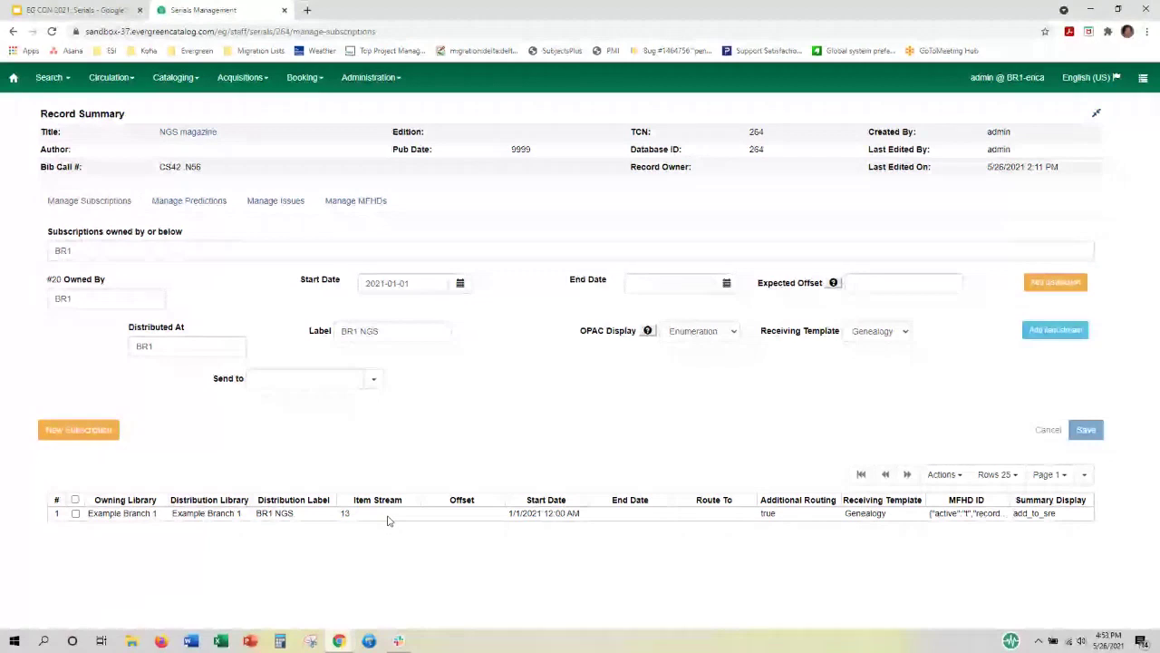
pyautogui.rightClick(437, 519)
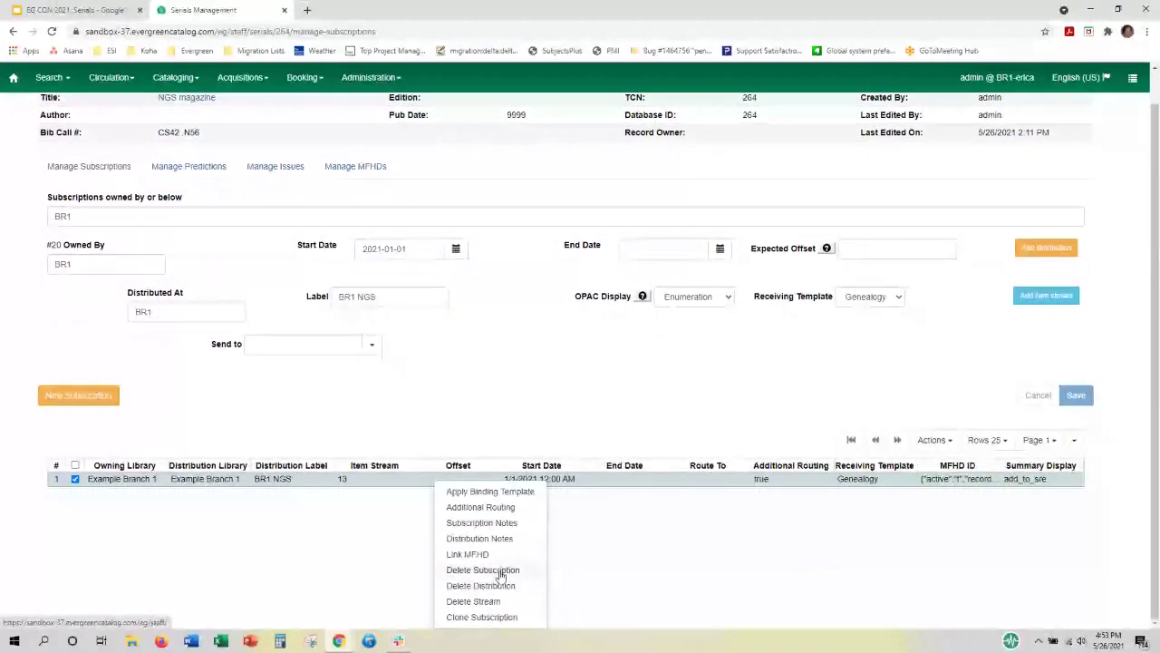
pyautogui.click(626, 483)
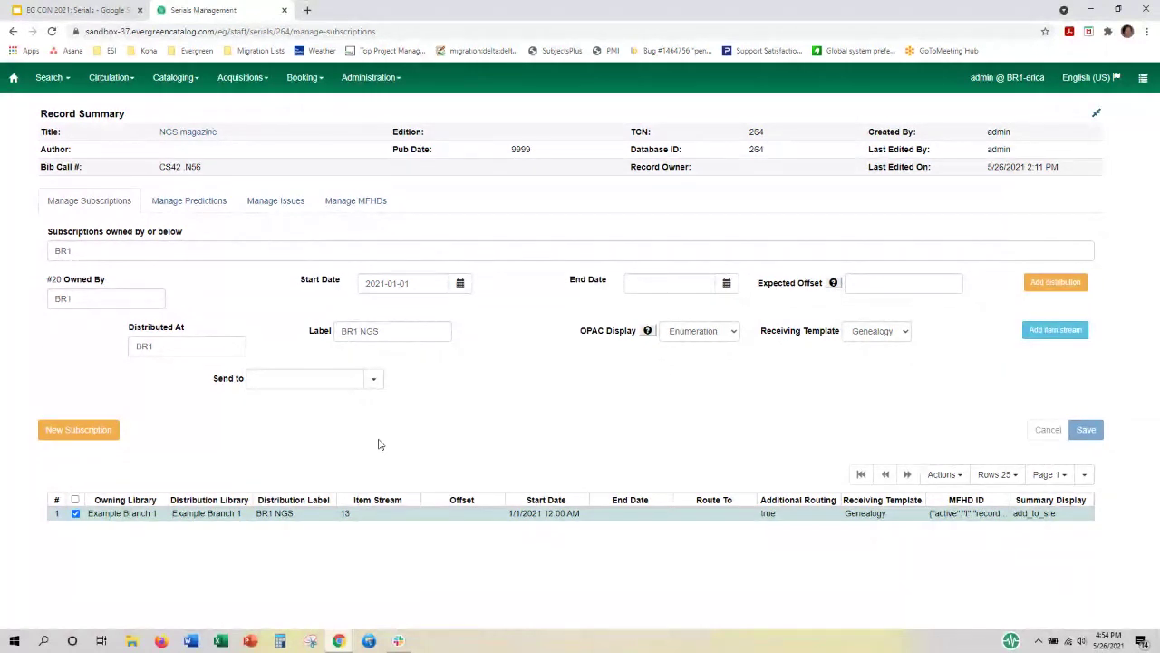
# Switch to the EG CON 2021: Serials presentation in Google Slides, view the Serials Bugs slide, and return to Serials Management.
pyautogui.click(96, 18)
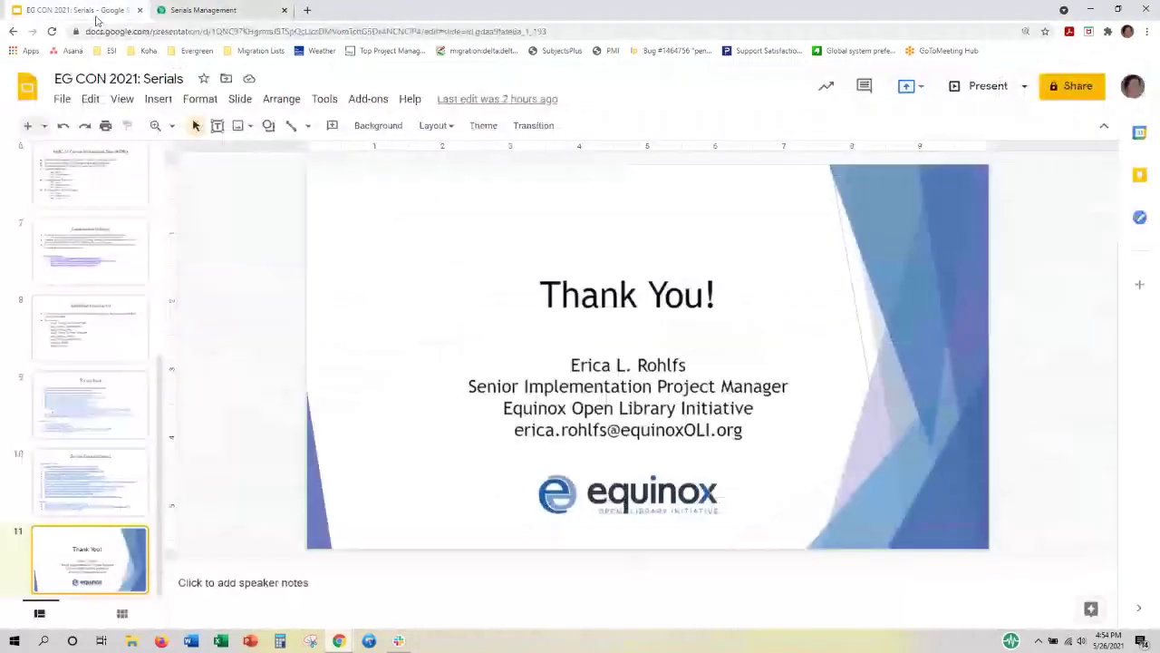
pyautogui.click(103, 431)
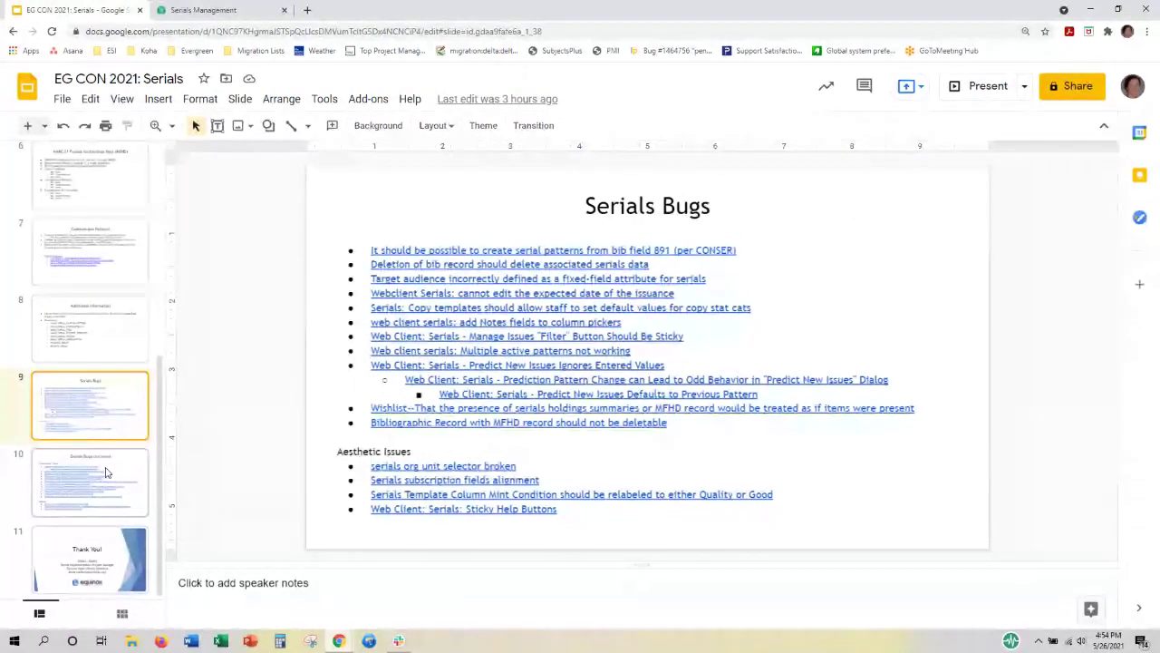
pyautogui.click(206, 11)
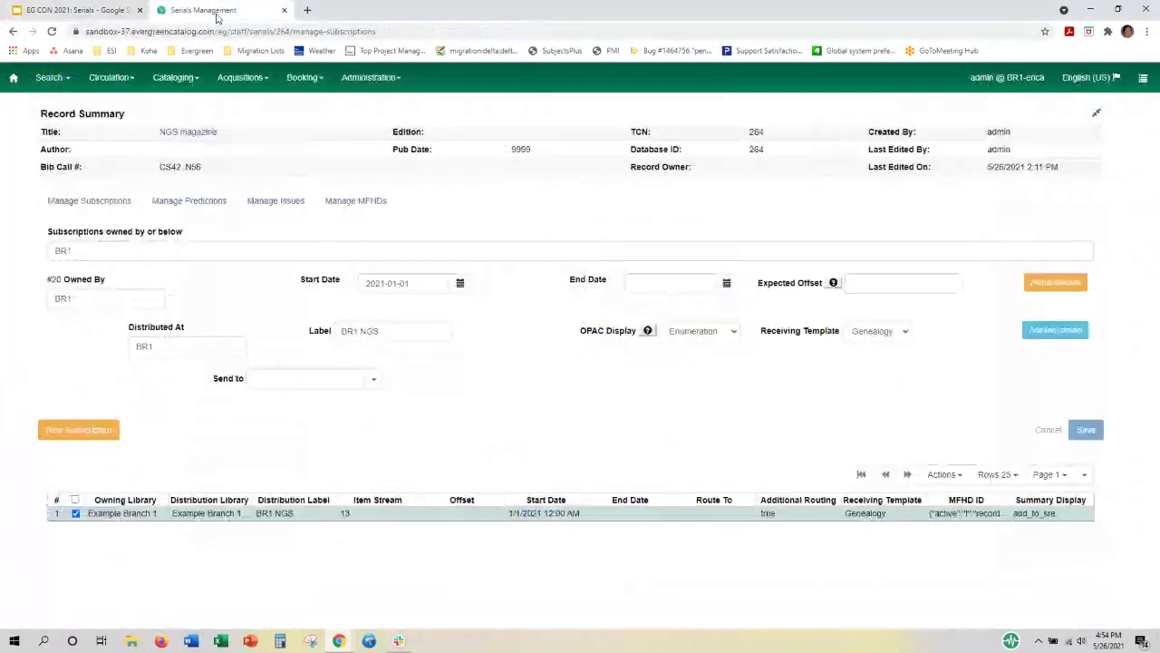